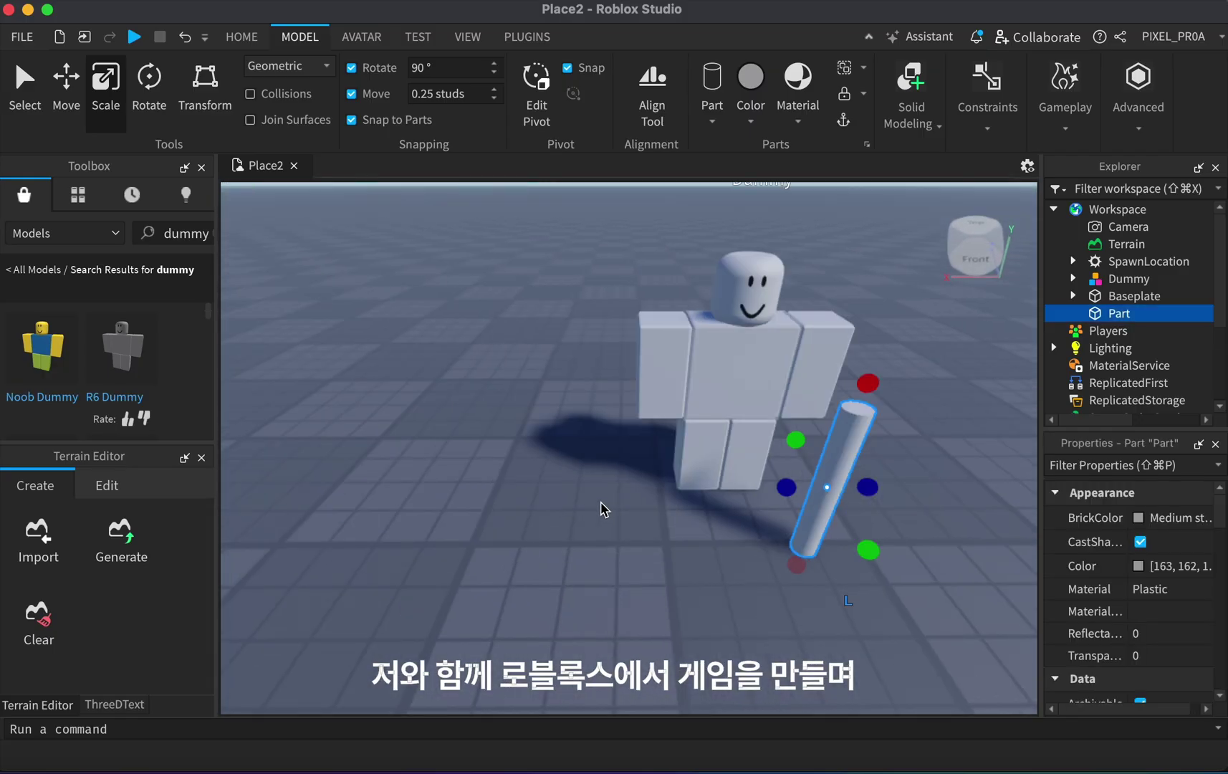
Move the cylinder post about 3.75 studs sideways so it stands in front of the dummy.
key("super+2")
left_click_drag(439, 487, 545, 491)
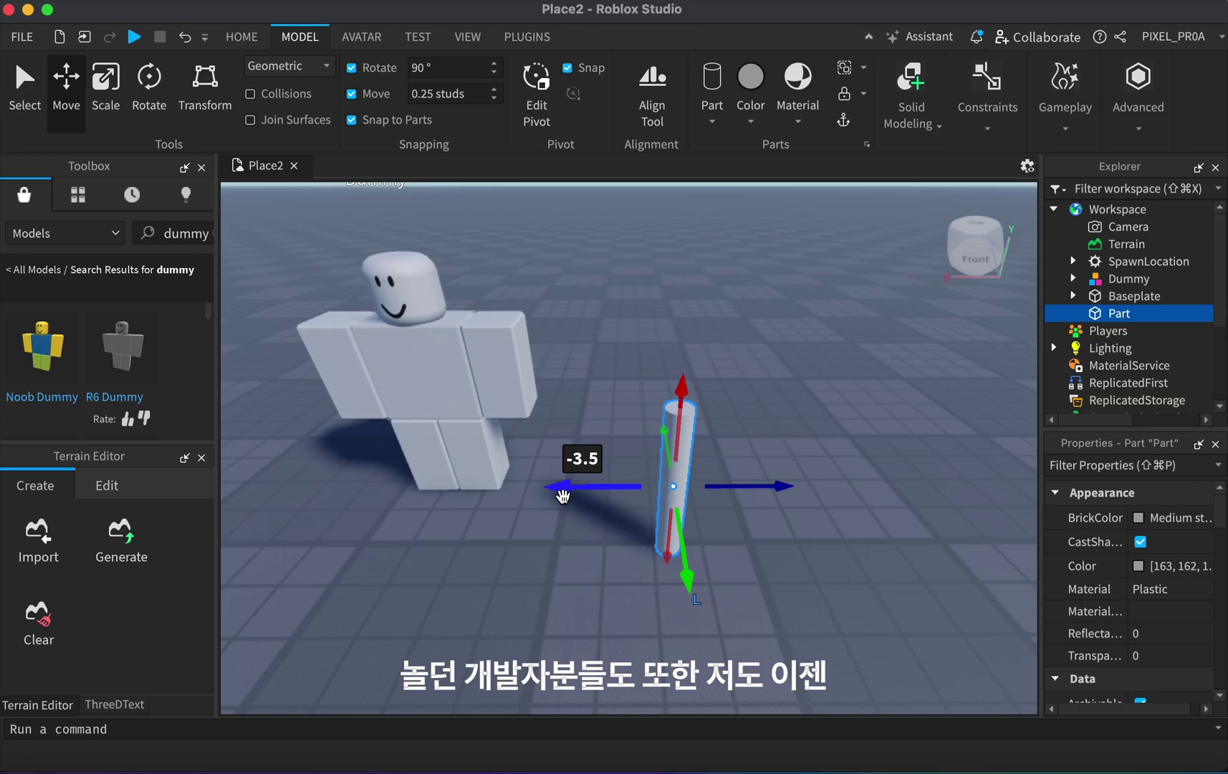
right_click(480, 513)
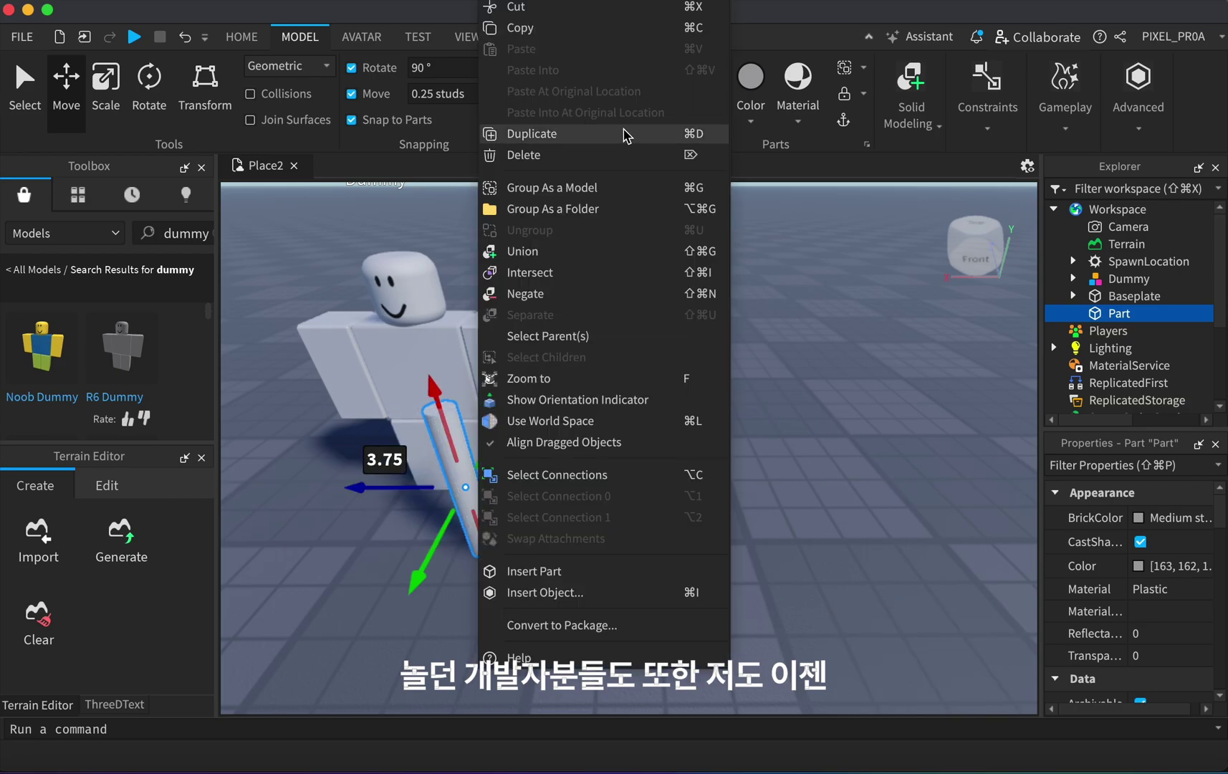
left_click(509, 431)
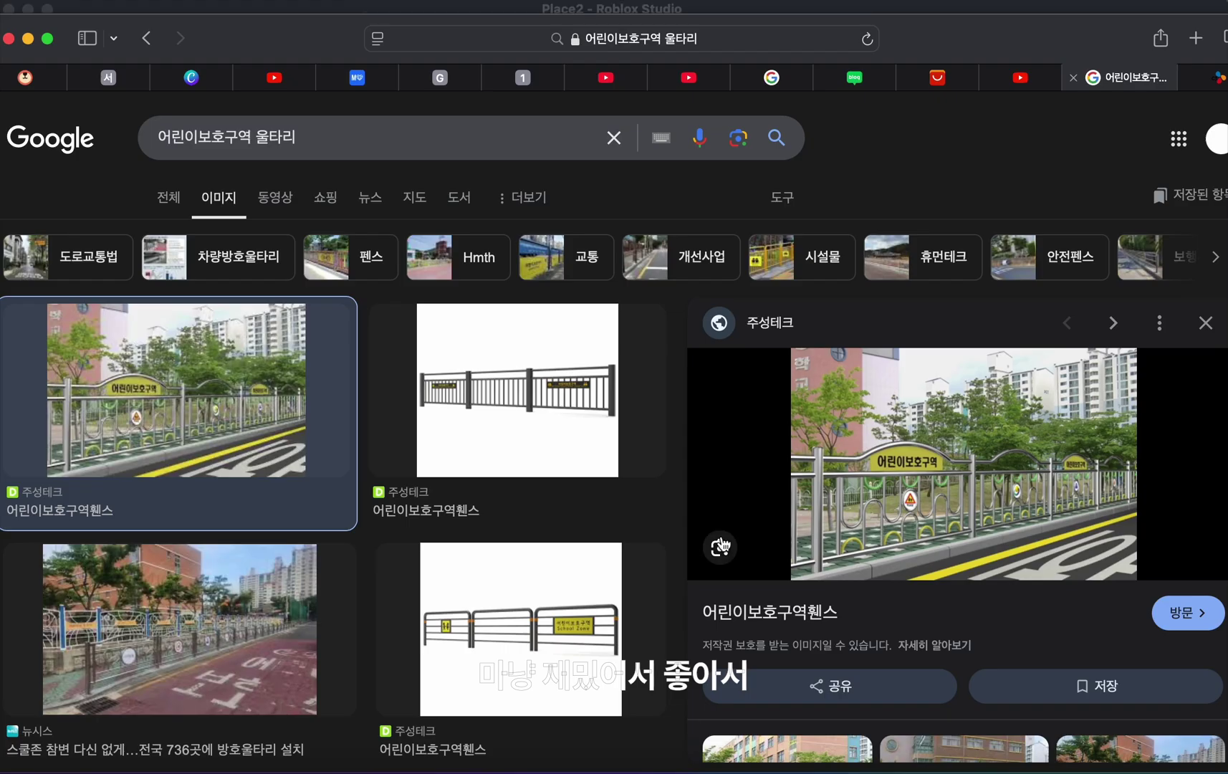
Switch to the browser and browse the image results for 어린이보호구역 울타리 as fence references.
scroll(903, 601, "down", 5)
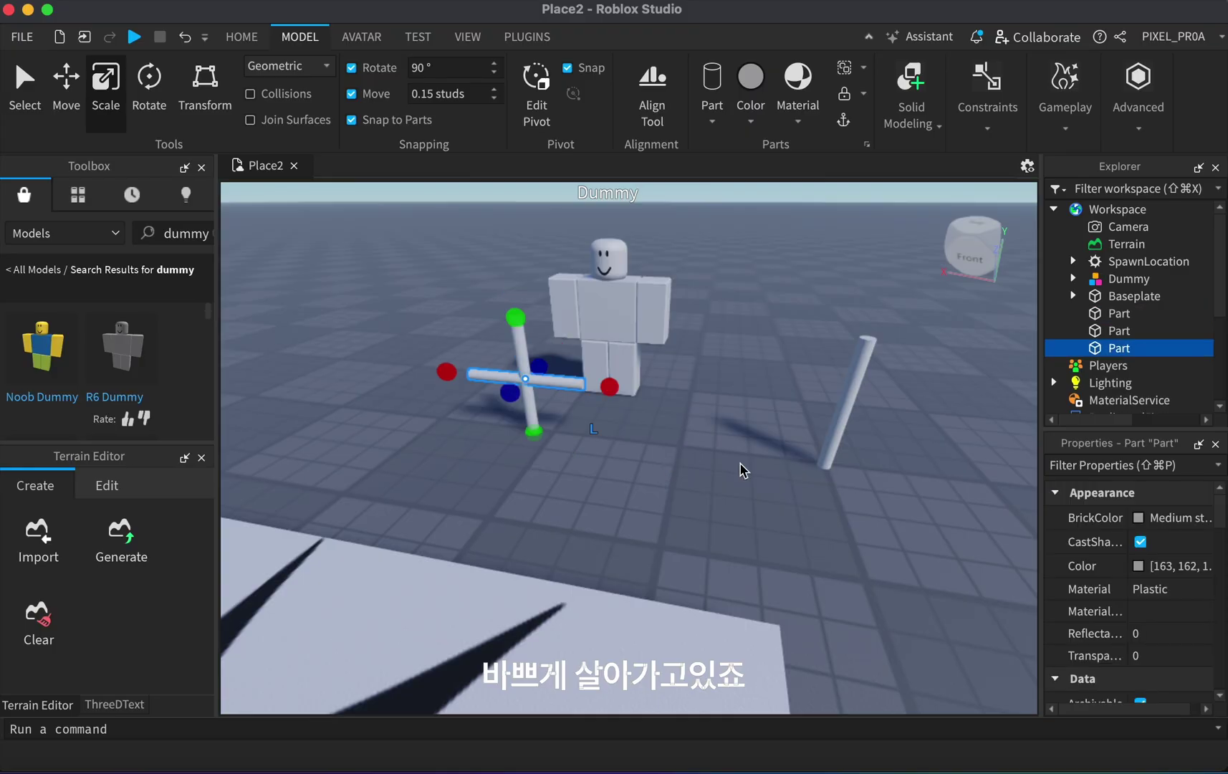
Scale the horizontal rail thinner and move it 0.15 studs sideways where it crosses the post.
key("super+2")
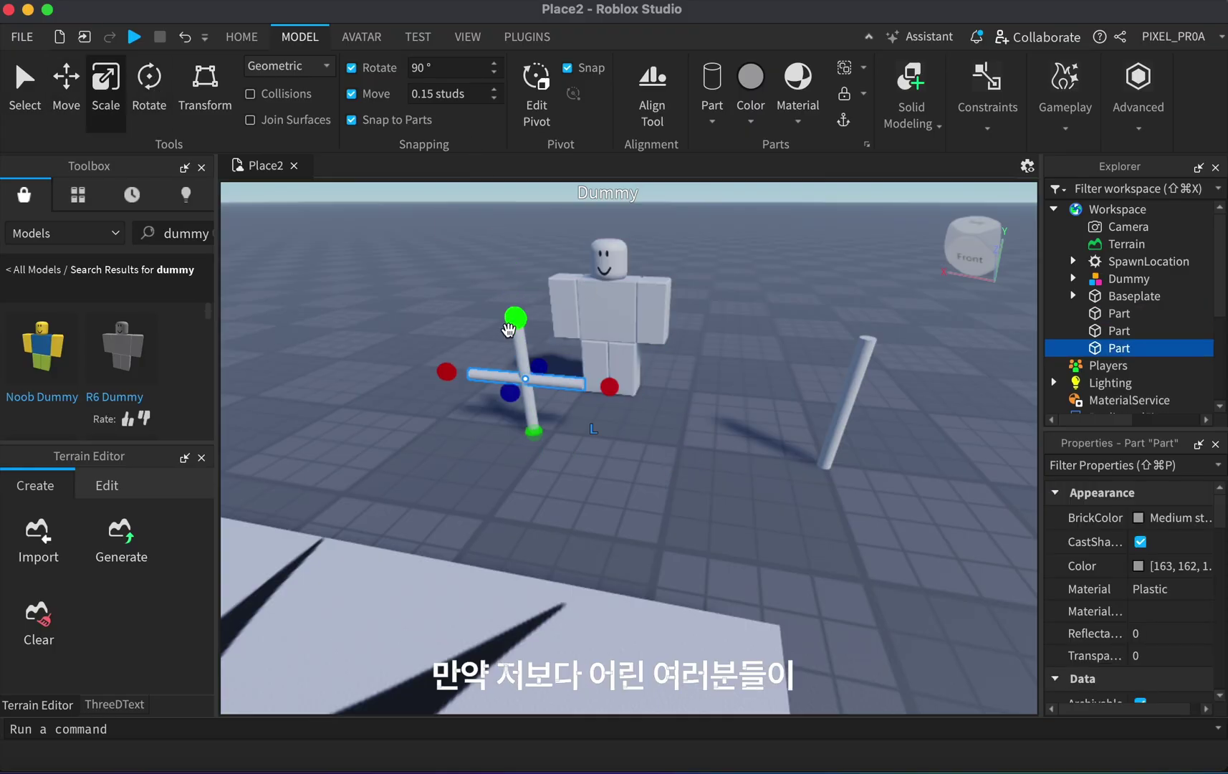
left_click_drag(517, 338, 520, 332)
key("super+2")
right_click_drag(557, 453, 650, 477)
scroll(658, 486, "up", 6)
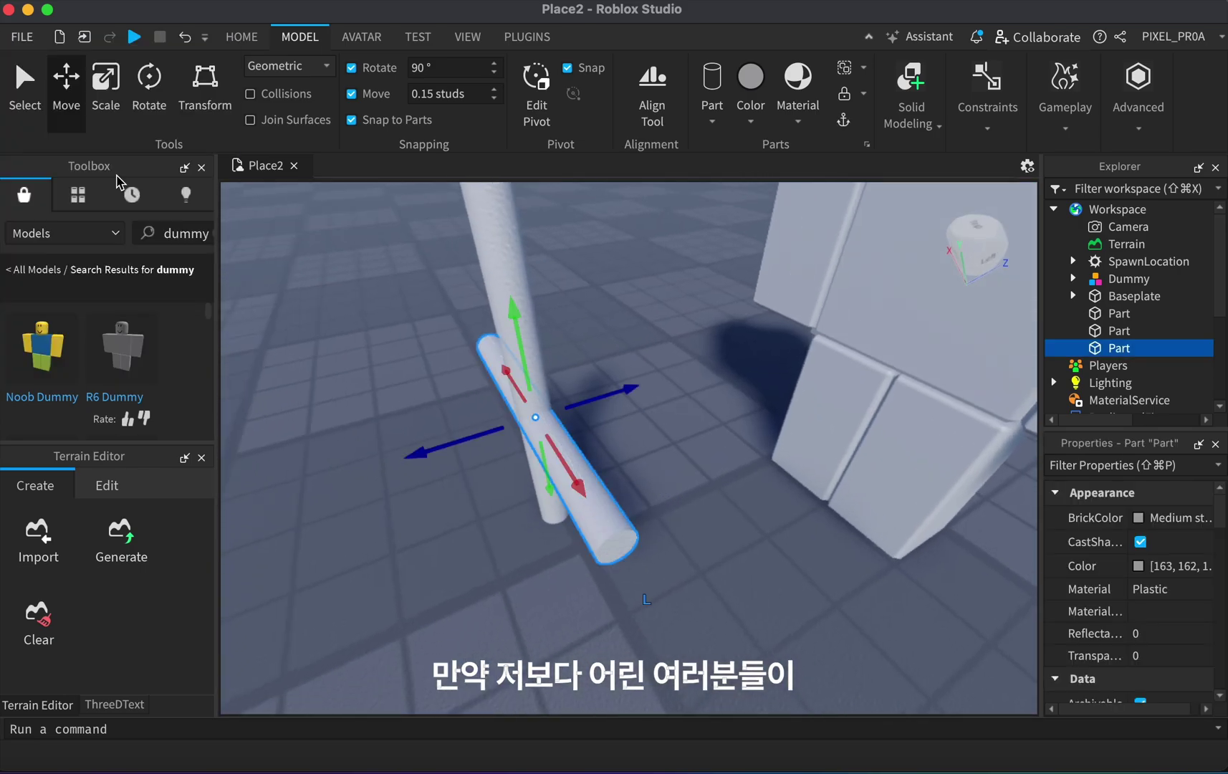
key("super+3")
left_click_drag(519, 348, 532, 362)
key("super+2")
left_click_drag(508, 438, 439, 461)
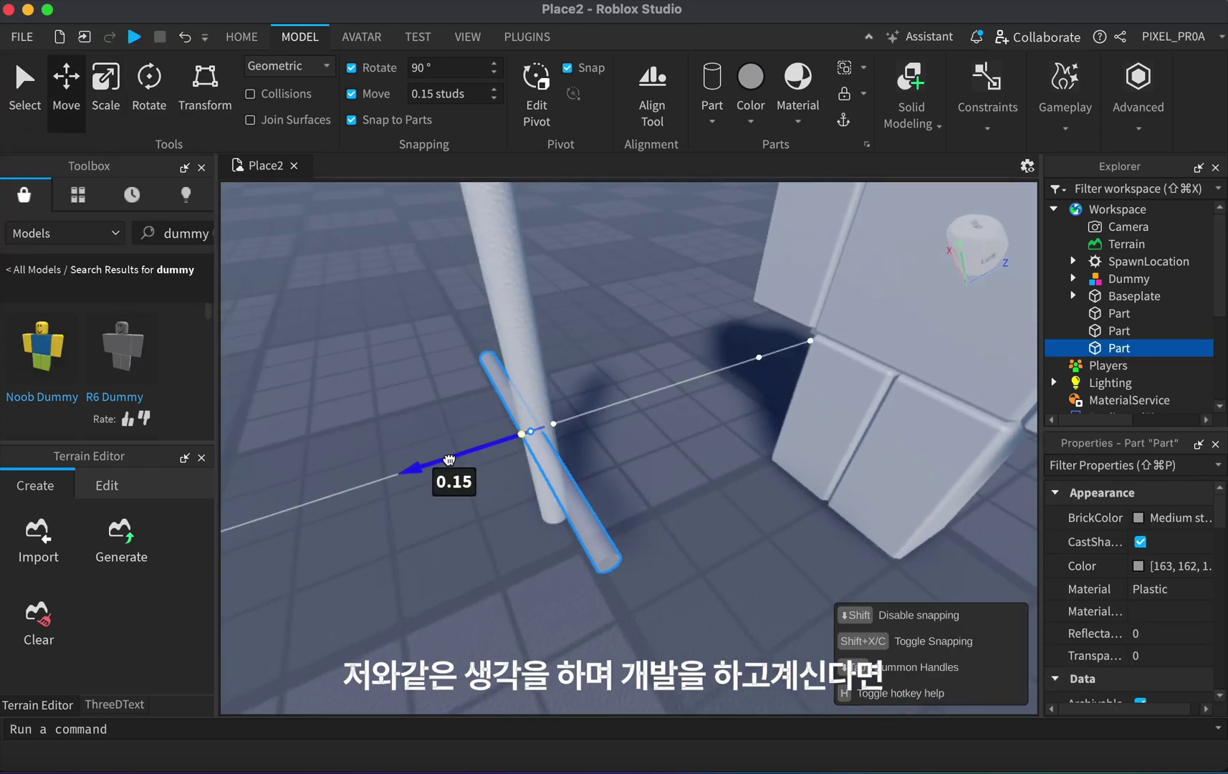
left_click(623, 527)
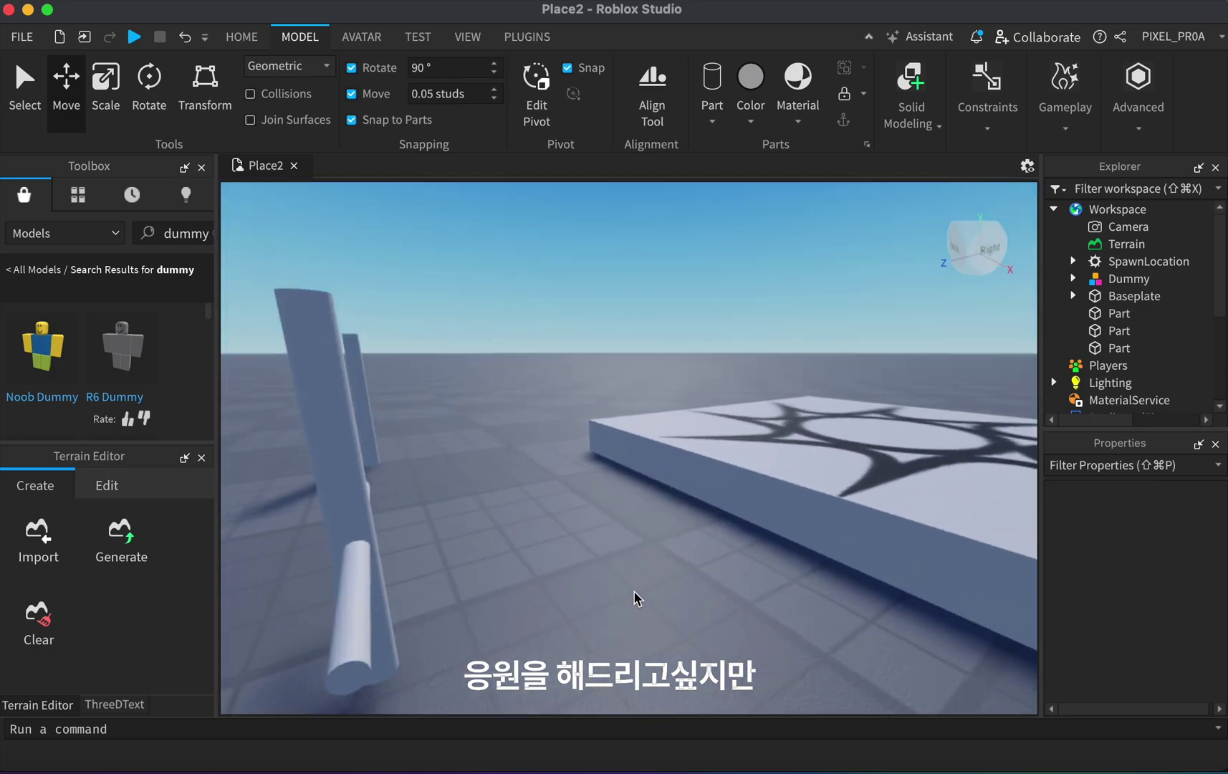
Set the move snapping increment to 0.1 studs.
left_click(444, 94)
type("0.0")
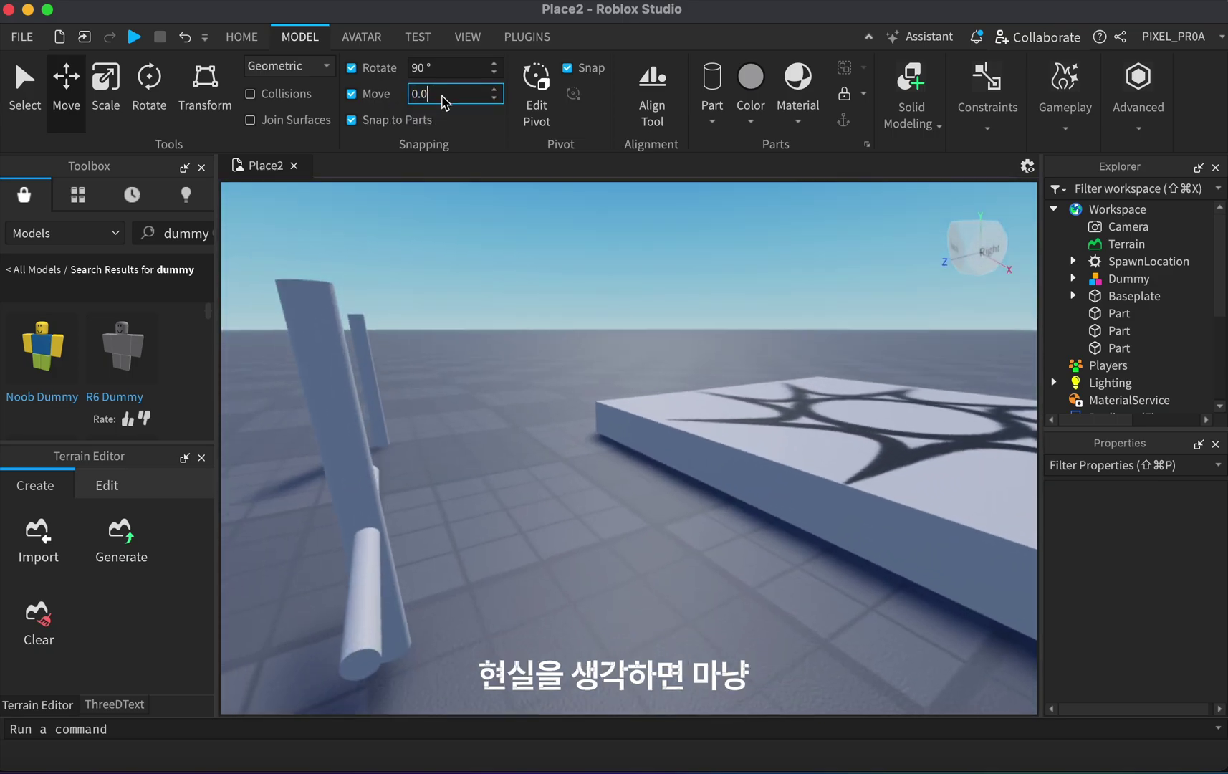
type("1")
key("Return")
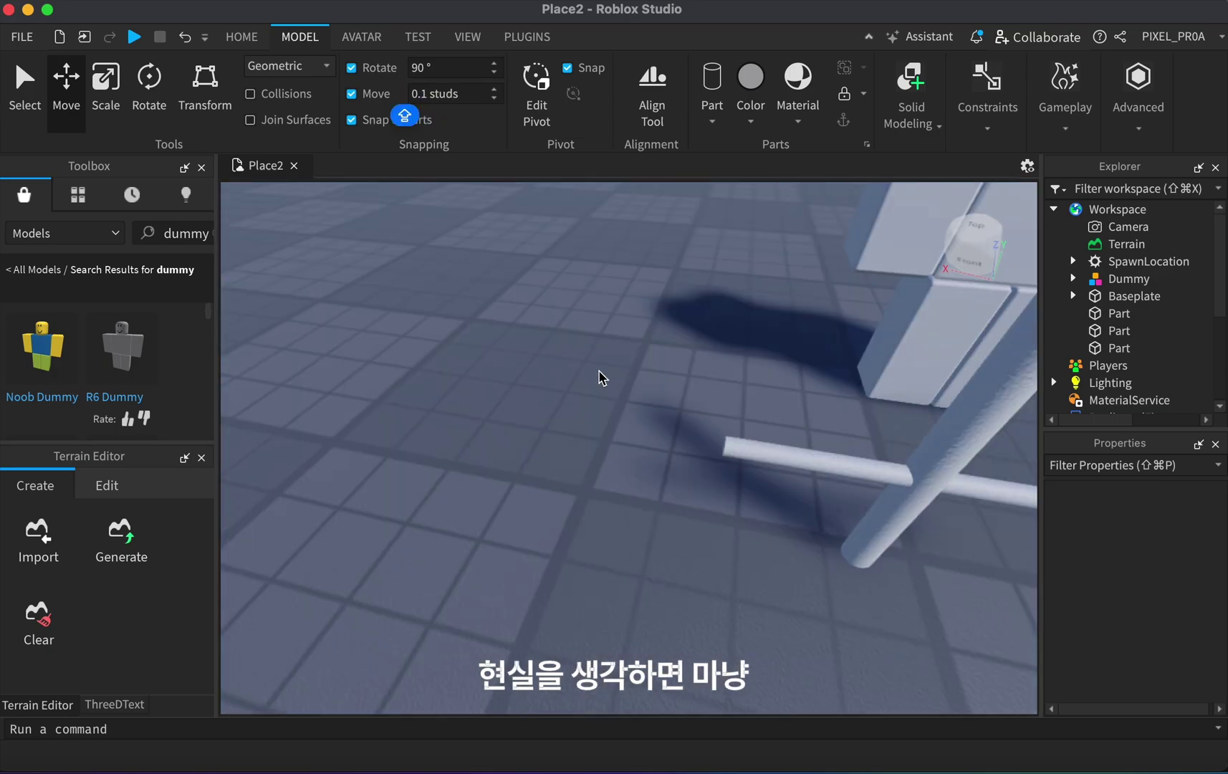
Scale the horizontal rail lengthwise so it spans the gap between the two posts.
left_click(694, 438)
key("super+3")
left_click(781, 540)
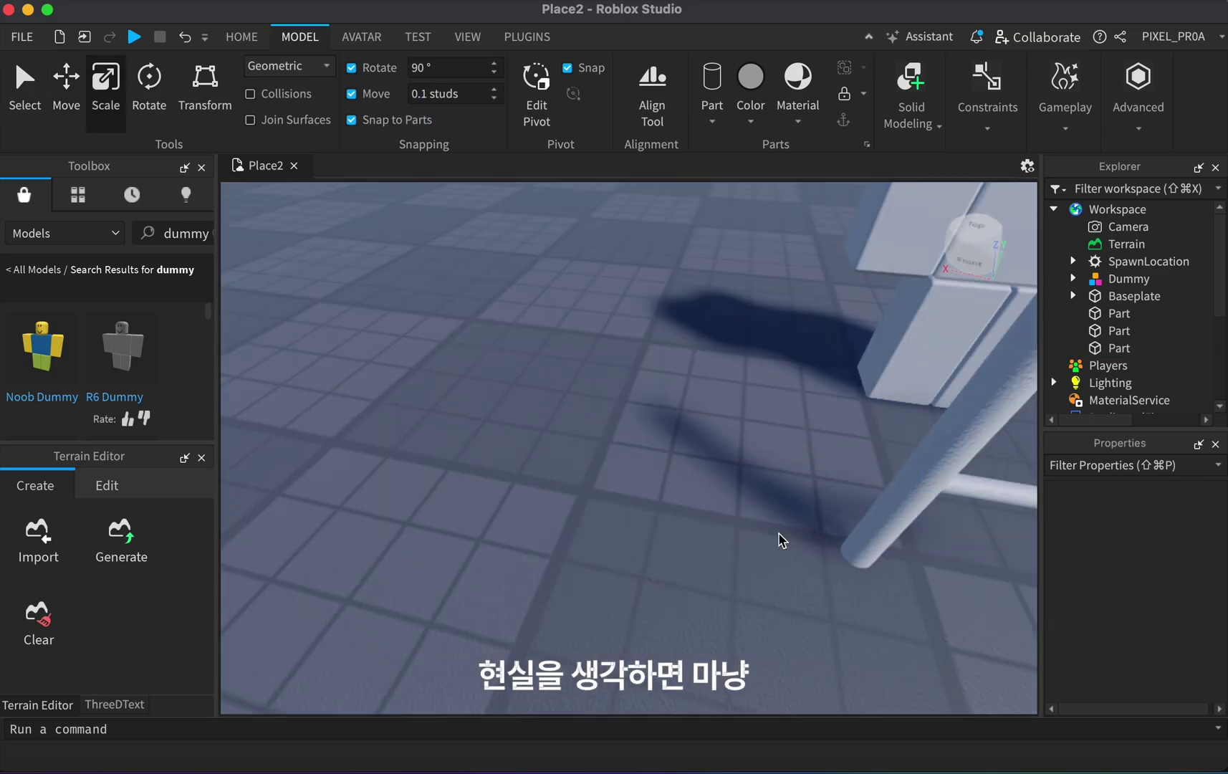
key("super+2")
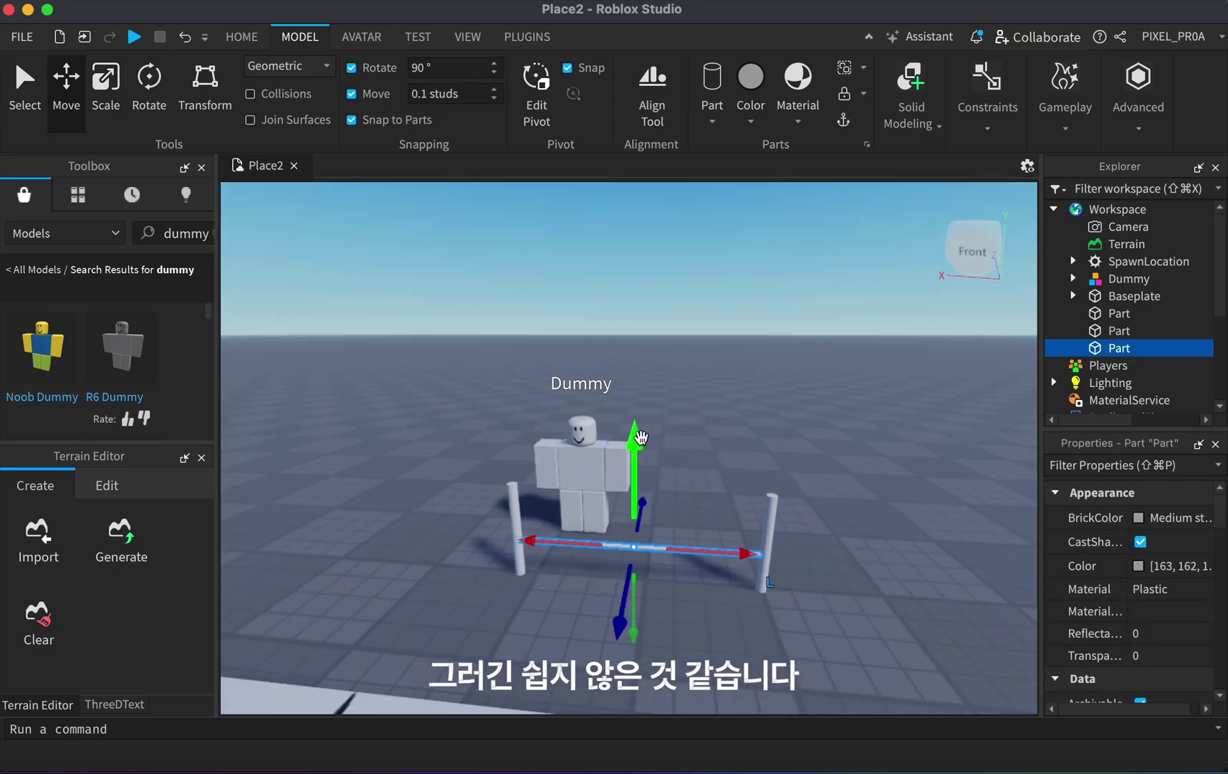
Place a duplicate rail near the top of the posts and fit the lower rail's end to the post.
left_click(613, 577)
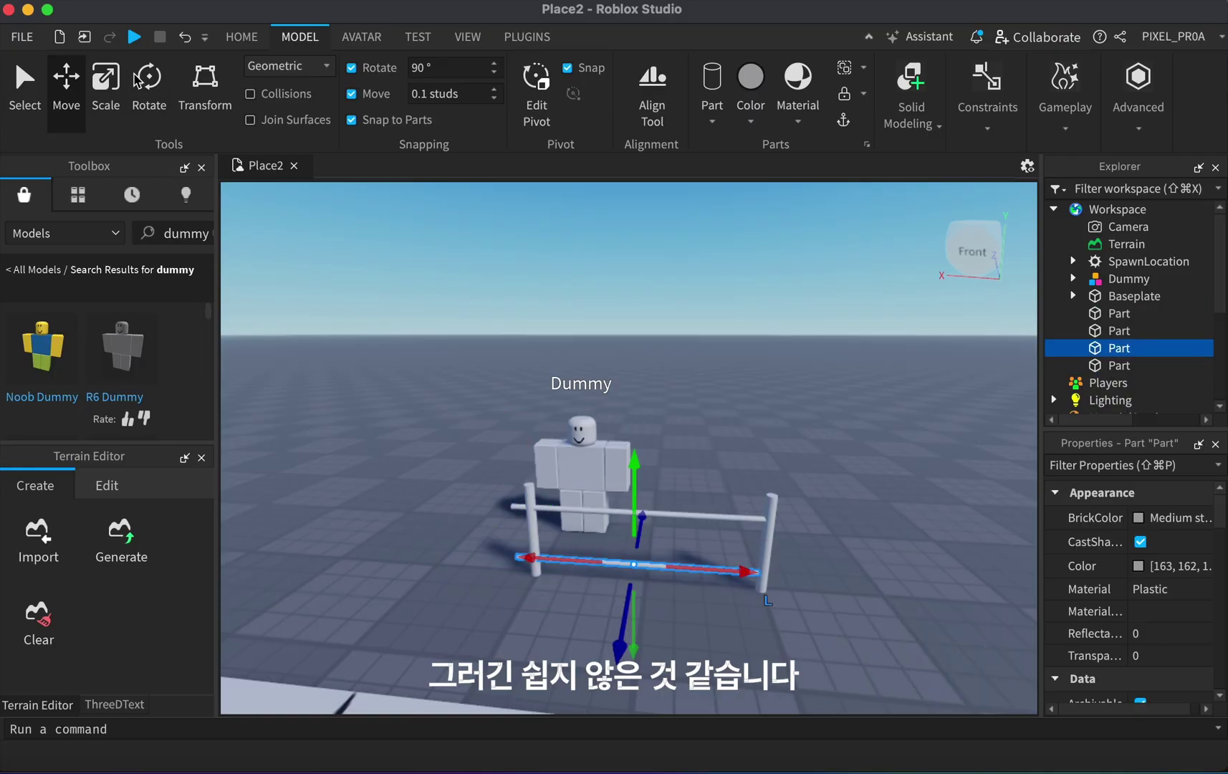
key("super+3")
left_click_drag(519, 558, 507, 562)
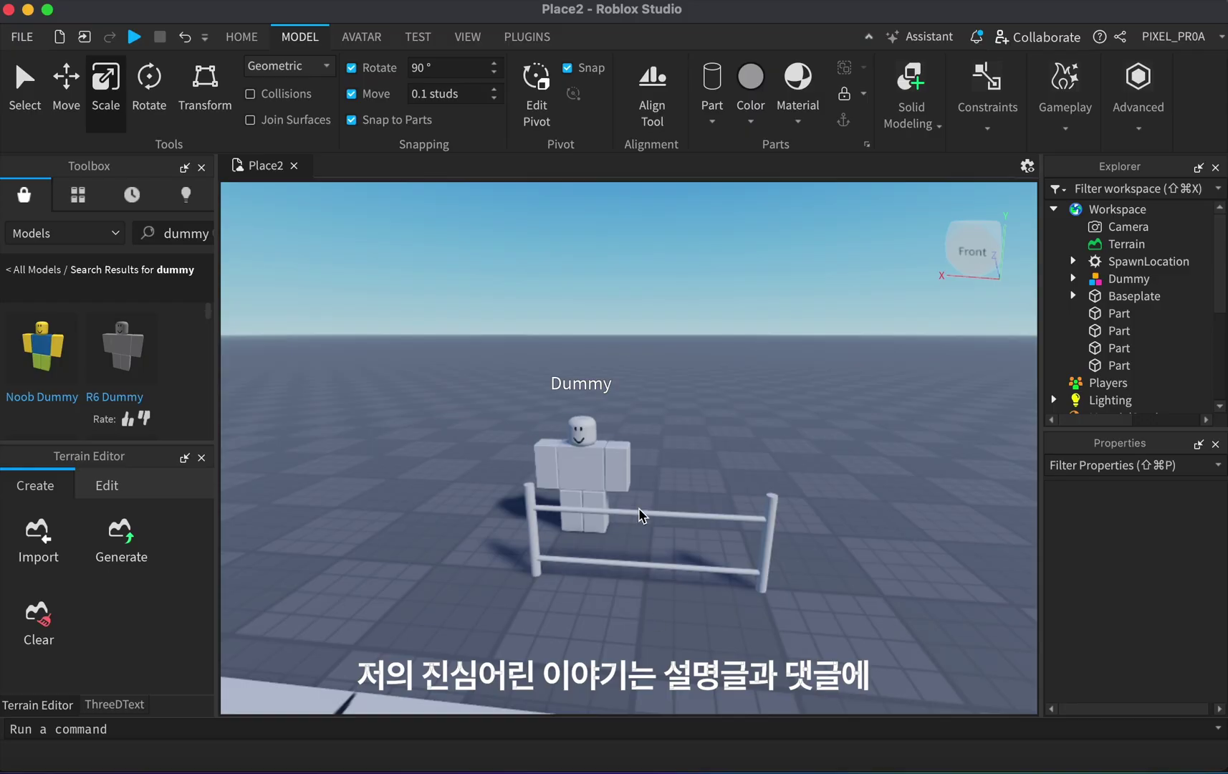
Duplicate the upper rail and raise the copy slightly to add a third rail near the post tops.
left_click(640, 515)
key("super+2")
key("super+d")
left_click_drag(645, 403, 644, 390)
left_click(796, 557)
left_click(729, 573)
left_click(867, 510)
scroll(618, 563, "up", 3)
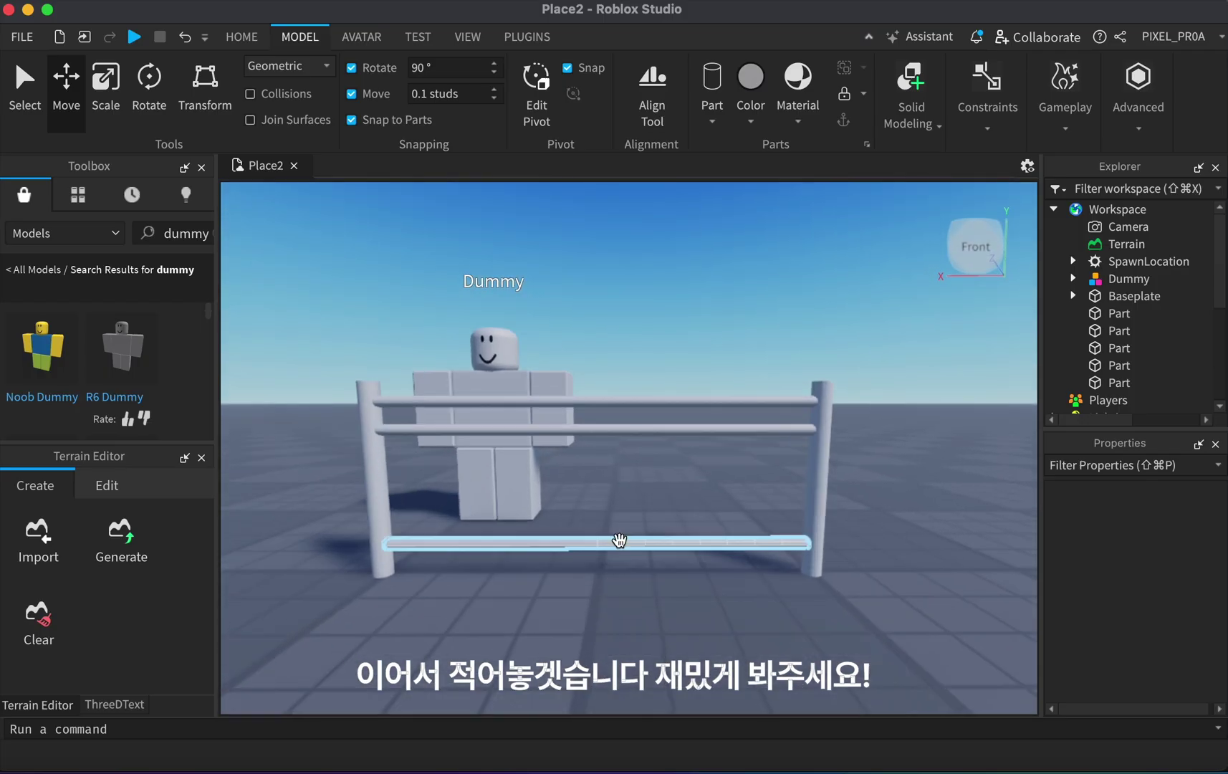
Duplicate the bottom rail, rotate the copy upright, and scale it down into a thin vertical bar between the rails.
scroll(620, 541, "up", 3)
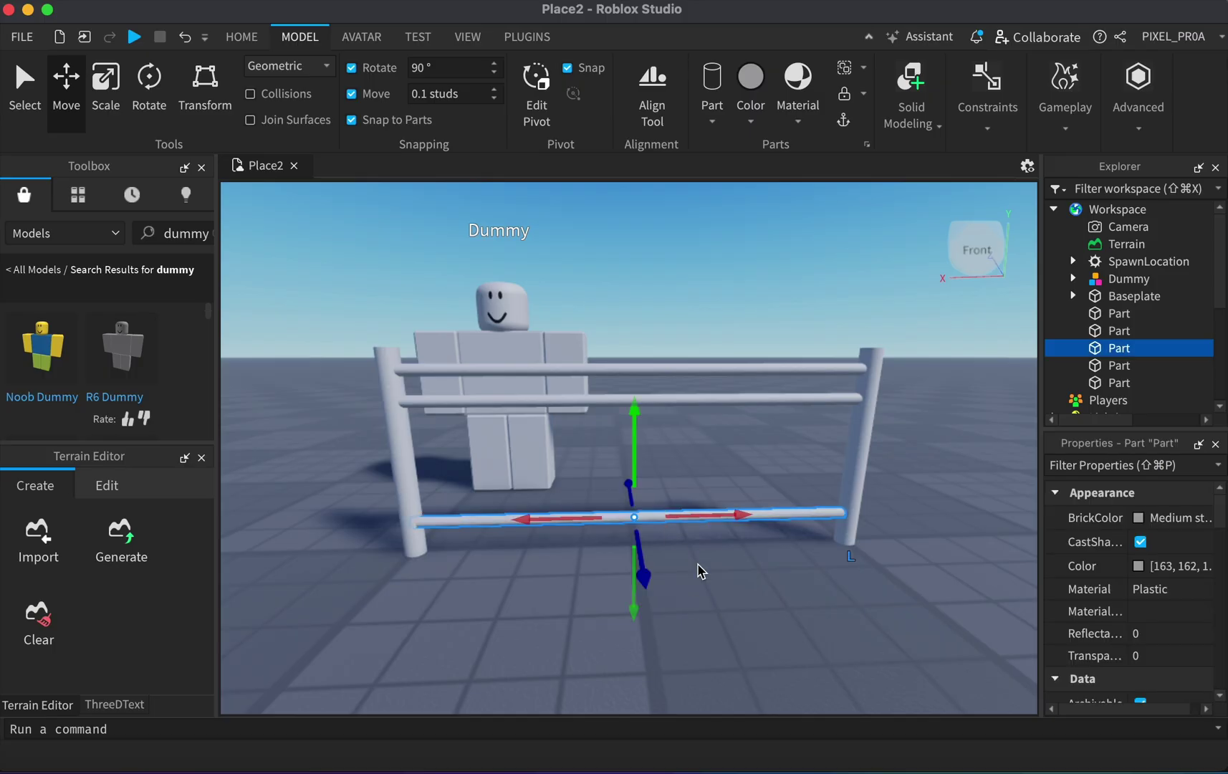
key("super+d")
key("super+r")
key("super+t")
key("super+3")
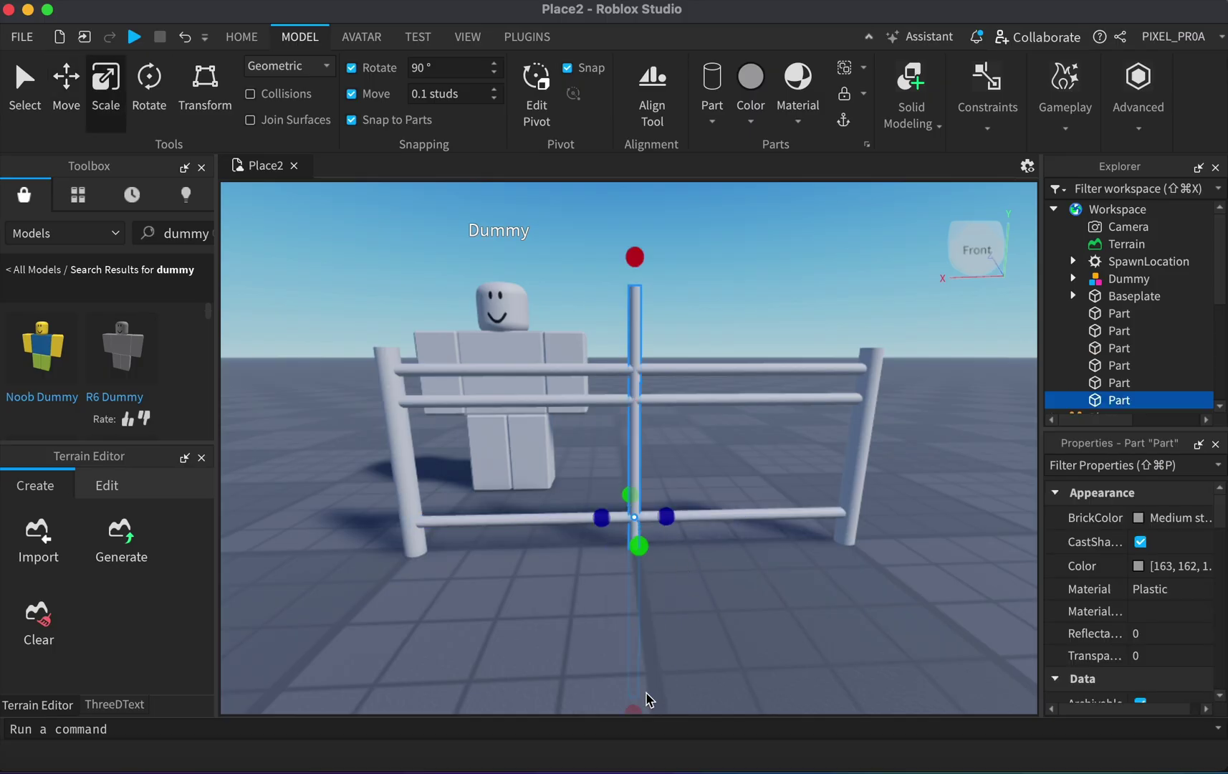
left_click_drag(660, 525, 662, 534)
scroll(704, 578, "up", 8)
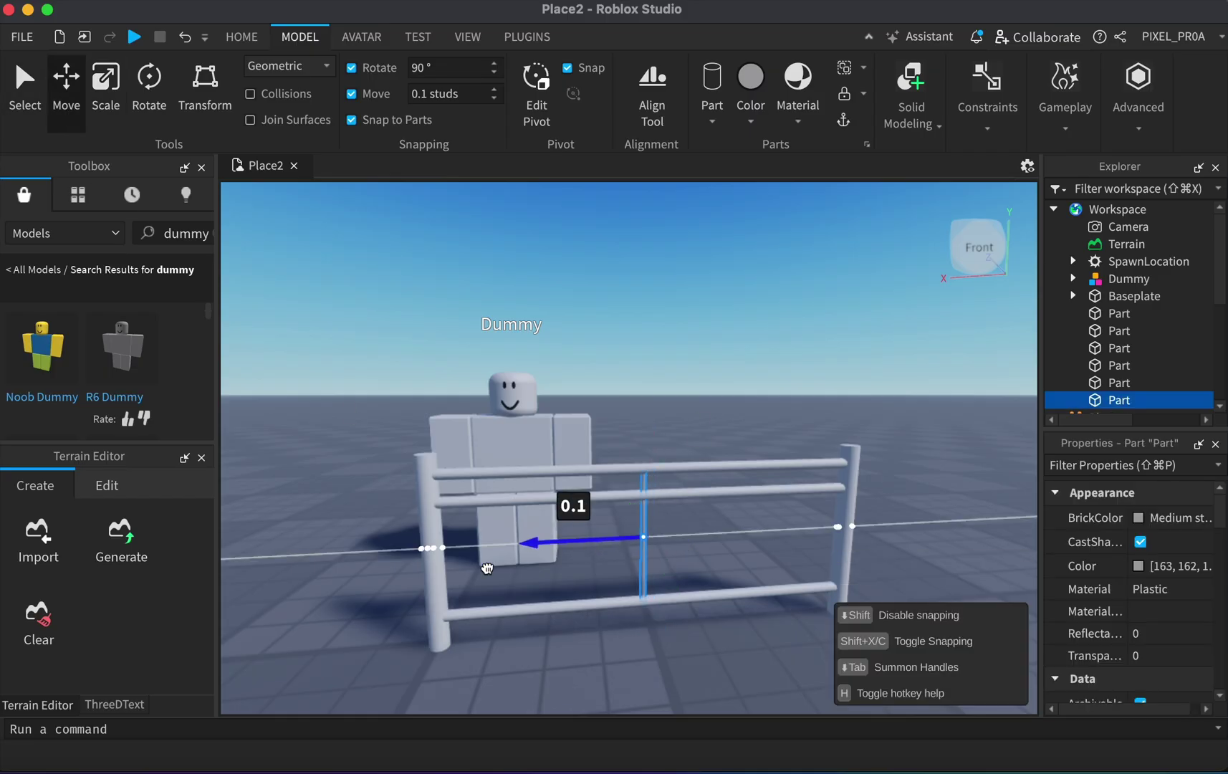
Move the vertical bar beside the left post and place a duplicate beside the right post, reaching the middle rail.
left_click_drag(487, 568, 428, 562)
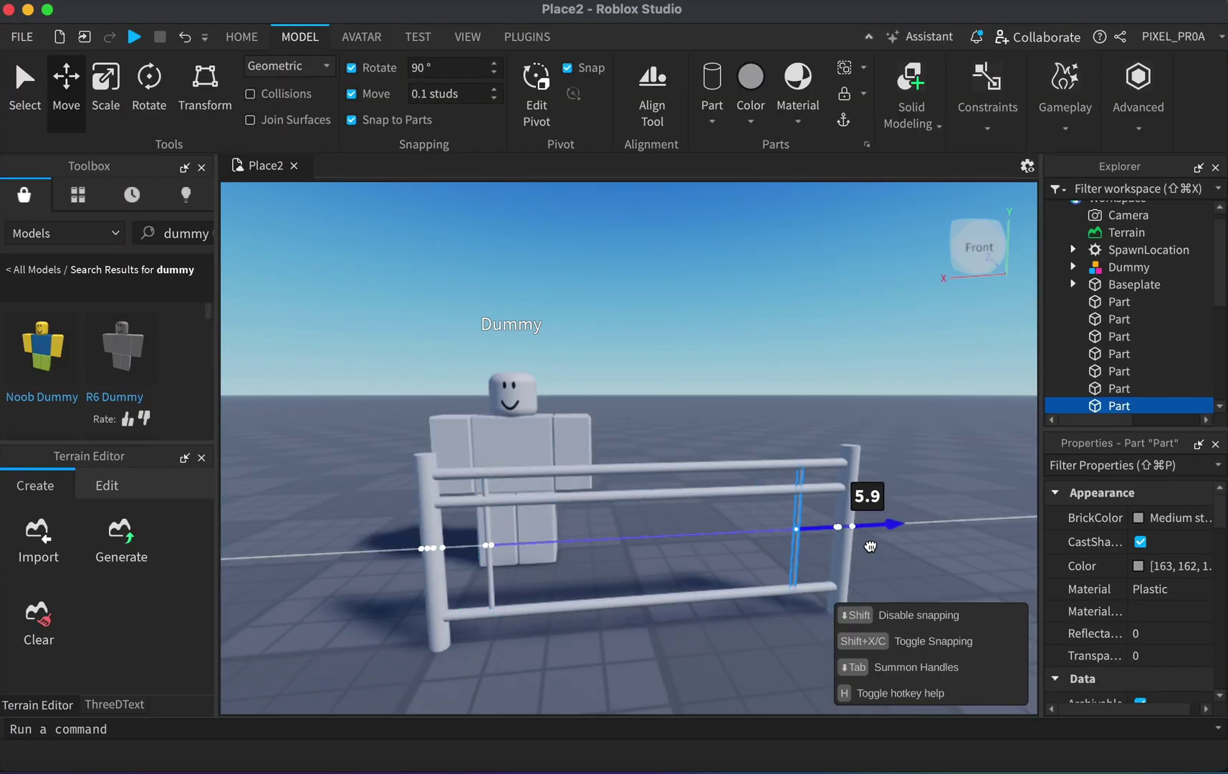
left_click_drag(870, 546, 875, 546)
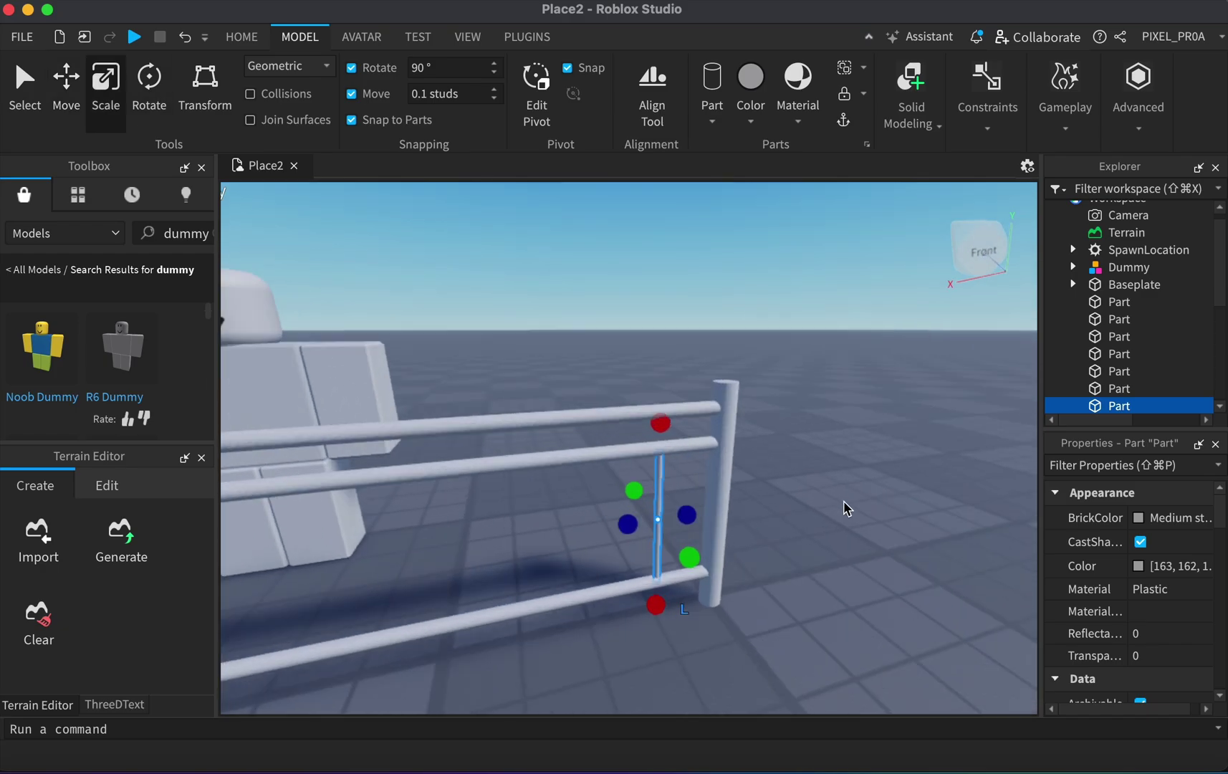
left_click_drag(645, 440, 650, 436)
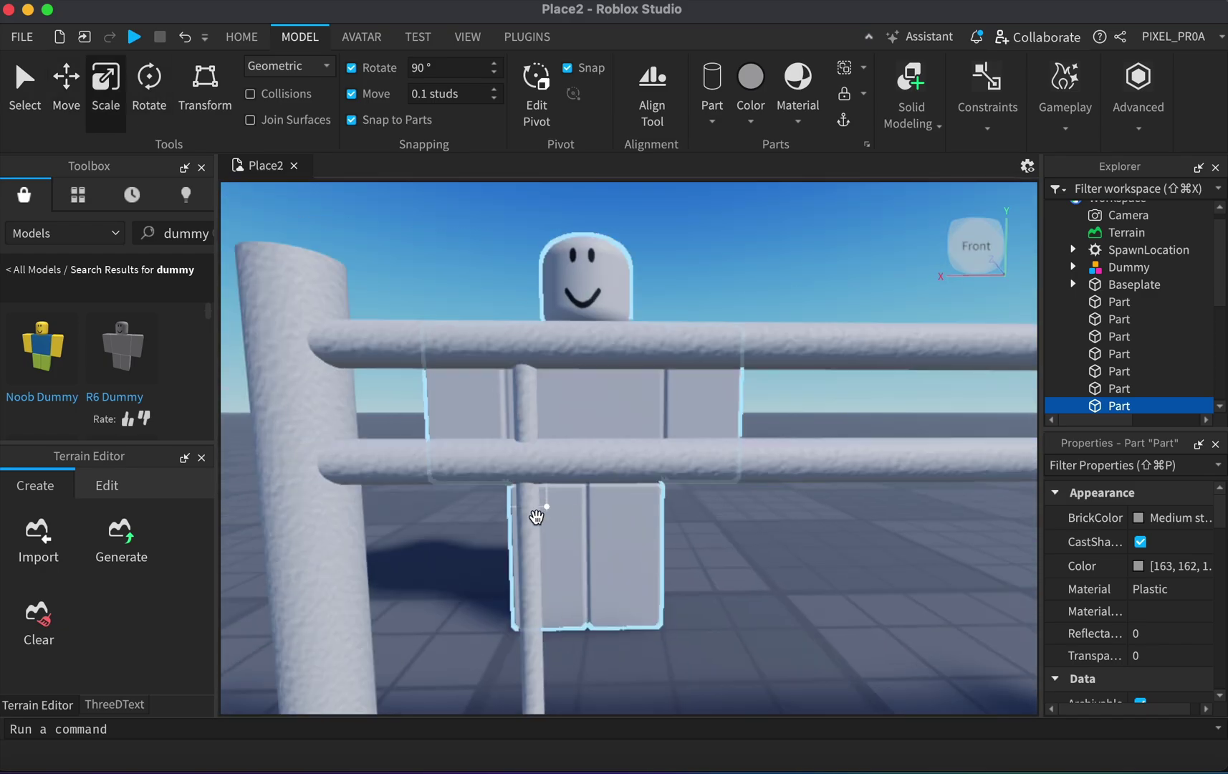
Shrink a duplicate vertical bar into a short stub at the middle rail and launch the Archimedes plugin for it.
left_click_drag(538, 512, 527, 438)
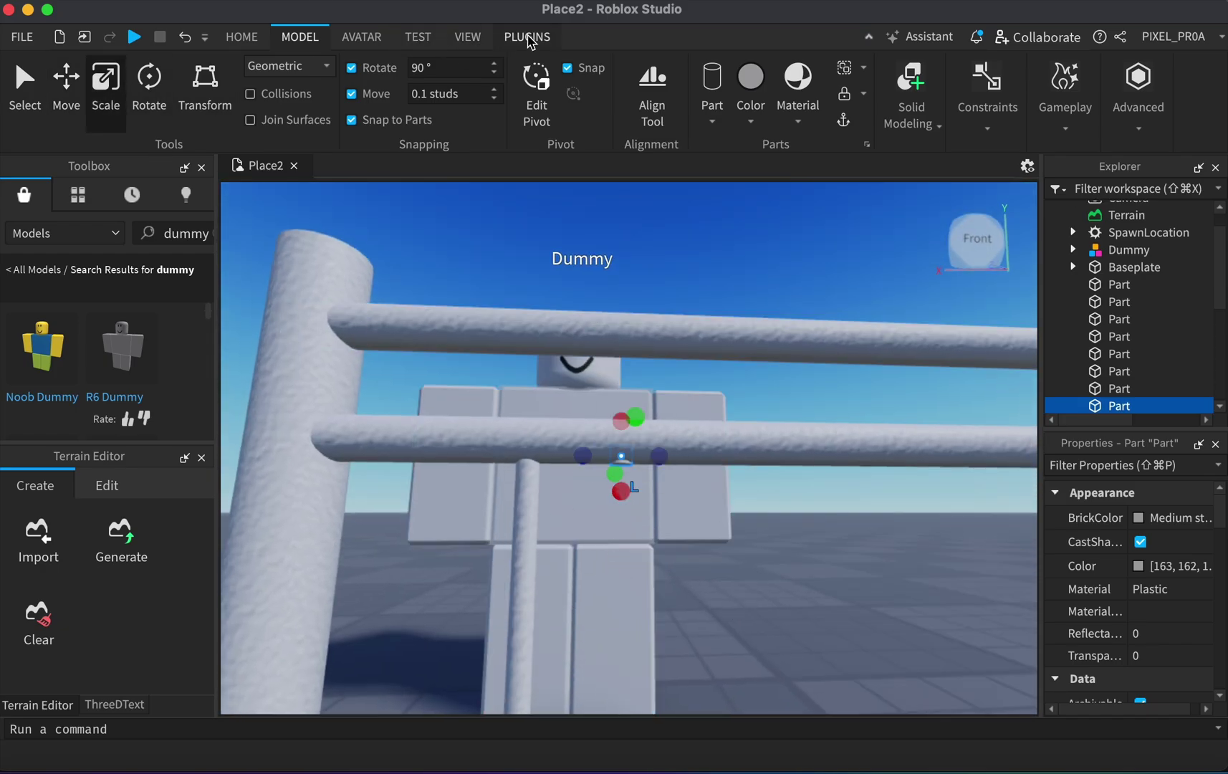
left_click(529, 37)
left_click_drag(132, 596, 138, 471)
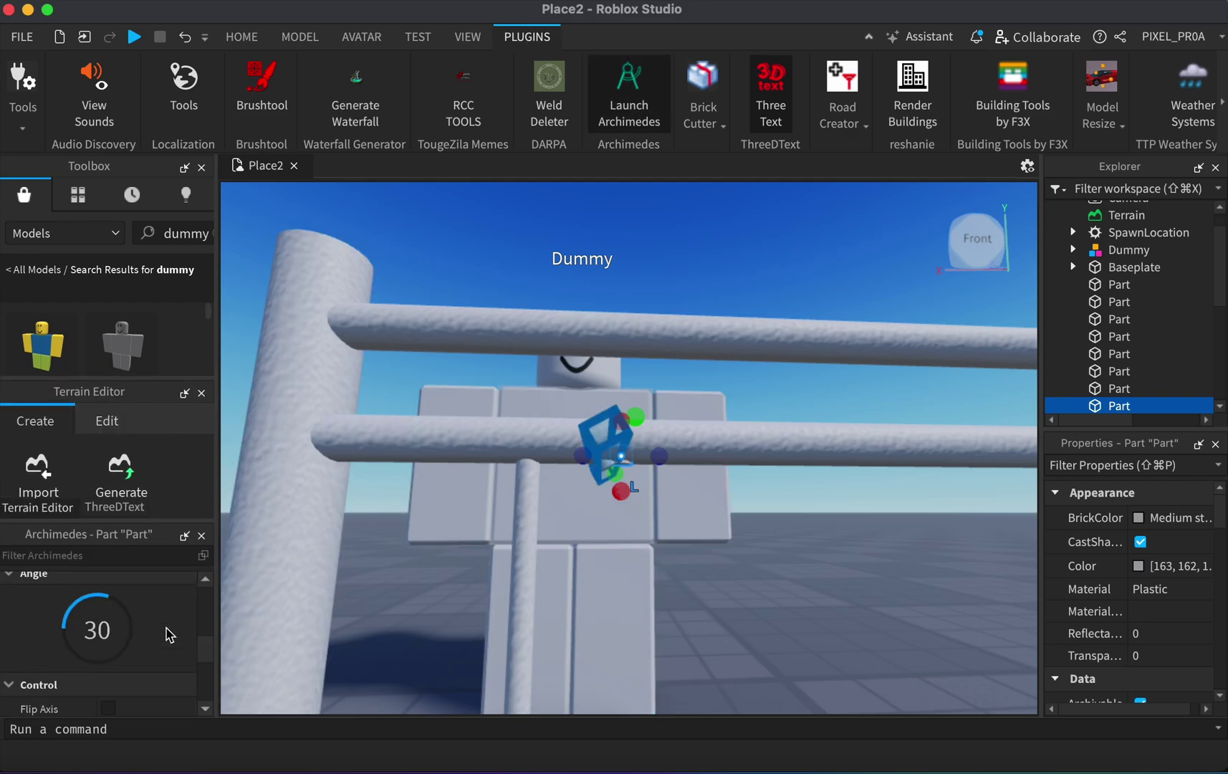
left_click(201, 393)
left_click(203, 392)
Set the Archimedes arc direction for the stub to Y Pitch only.
left_click(108, 581)
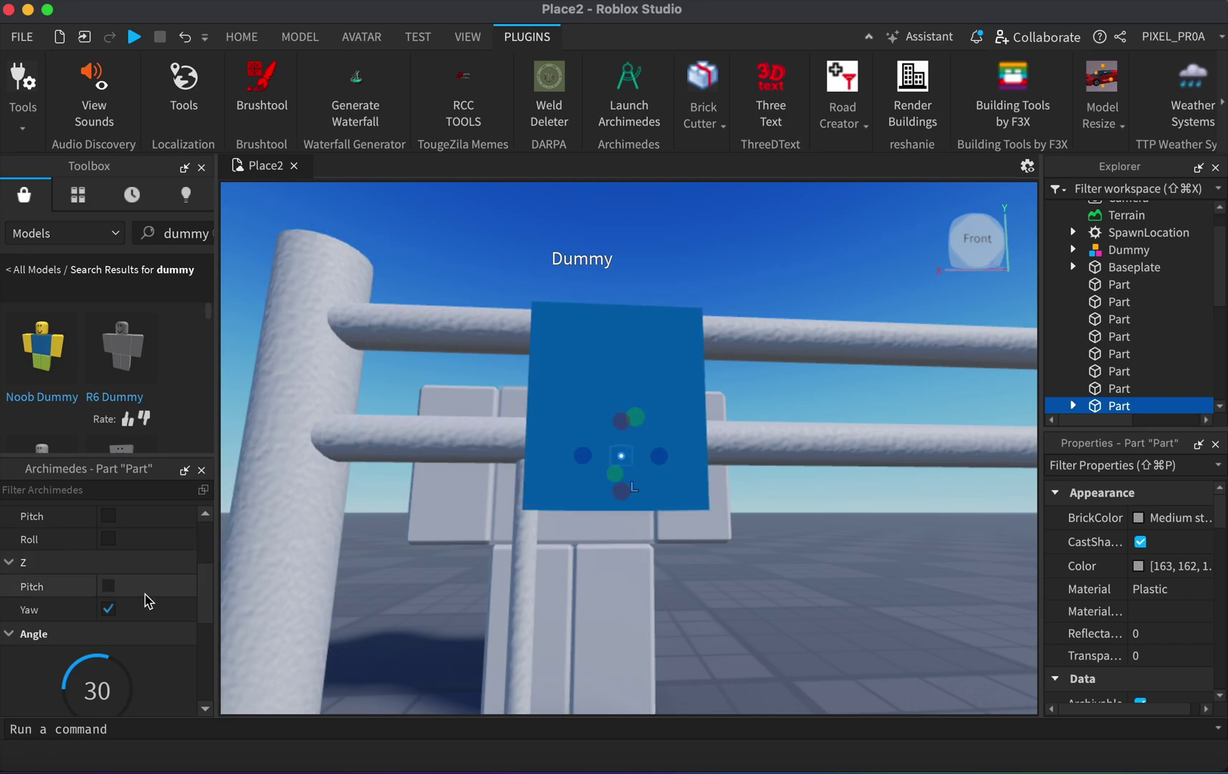
right_click_drag(515, 620, 810, 568)
left_click(108, 603)
left_click(810, 569)
scroll(494, 412, "up", 10)
left_click(494, 411)
left_click(108, 651)
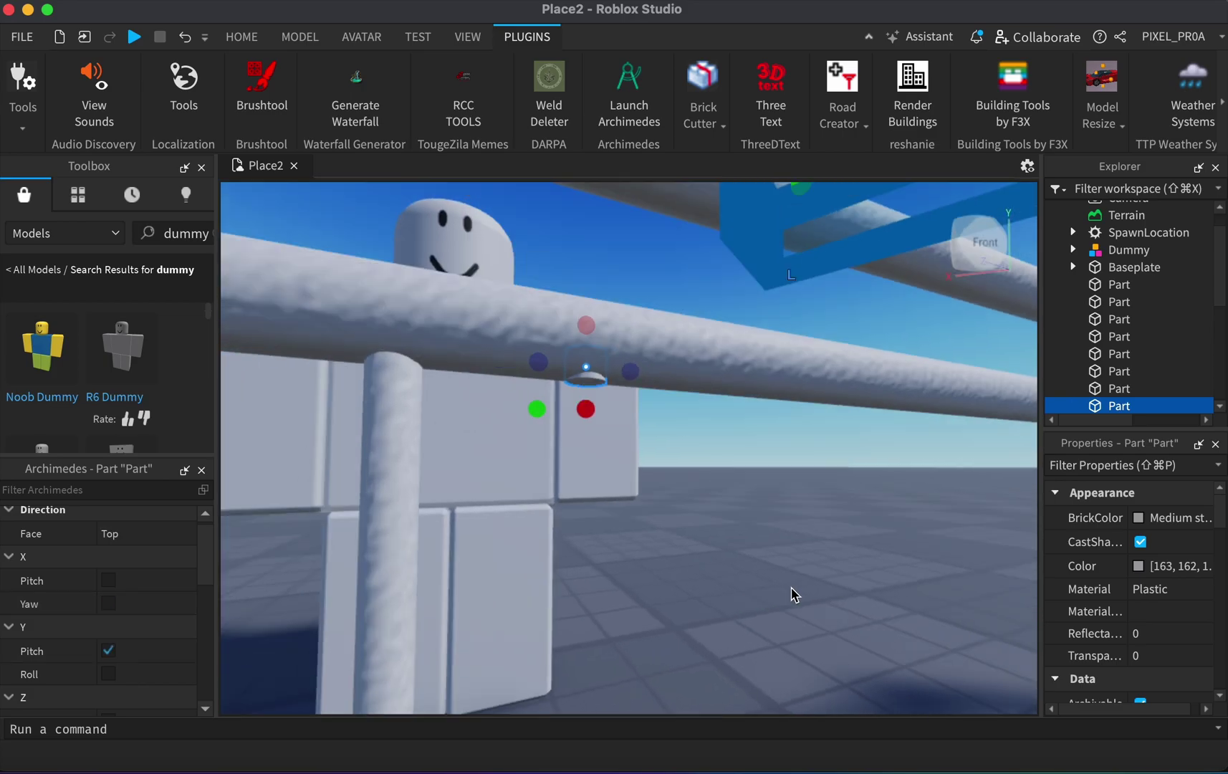
Select the short stub part and scale it shorter from both ends at the middle rail.
scroll(795, 595, "down", 10)
right_click_drag(732, 548, 979, 425)
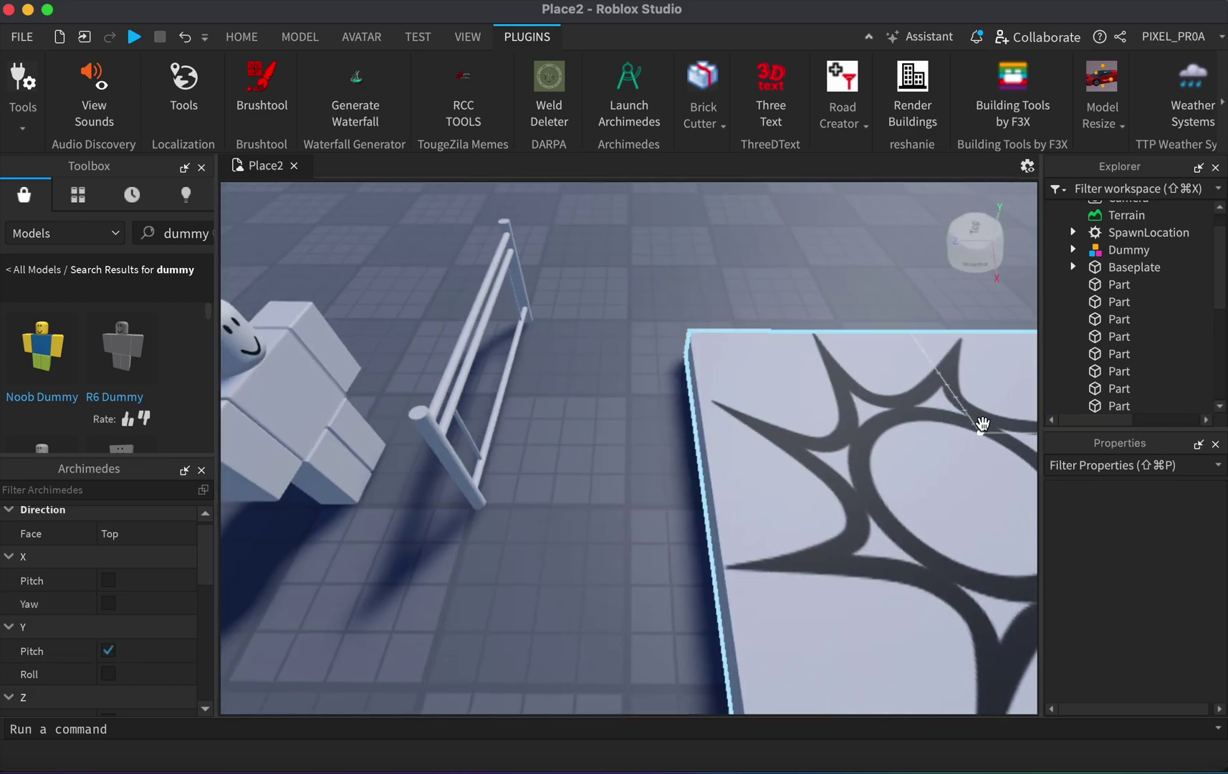
scroll(1124, 329, "down", 3)
left_click(1118, 303)
scroll(645, 430, "down", 5)
scroll(551, 439, "up", 10)
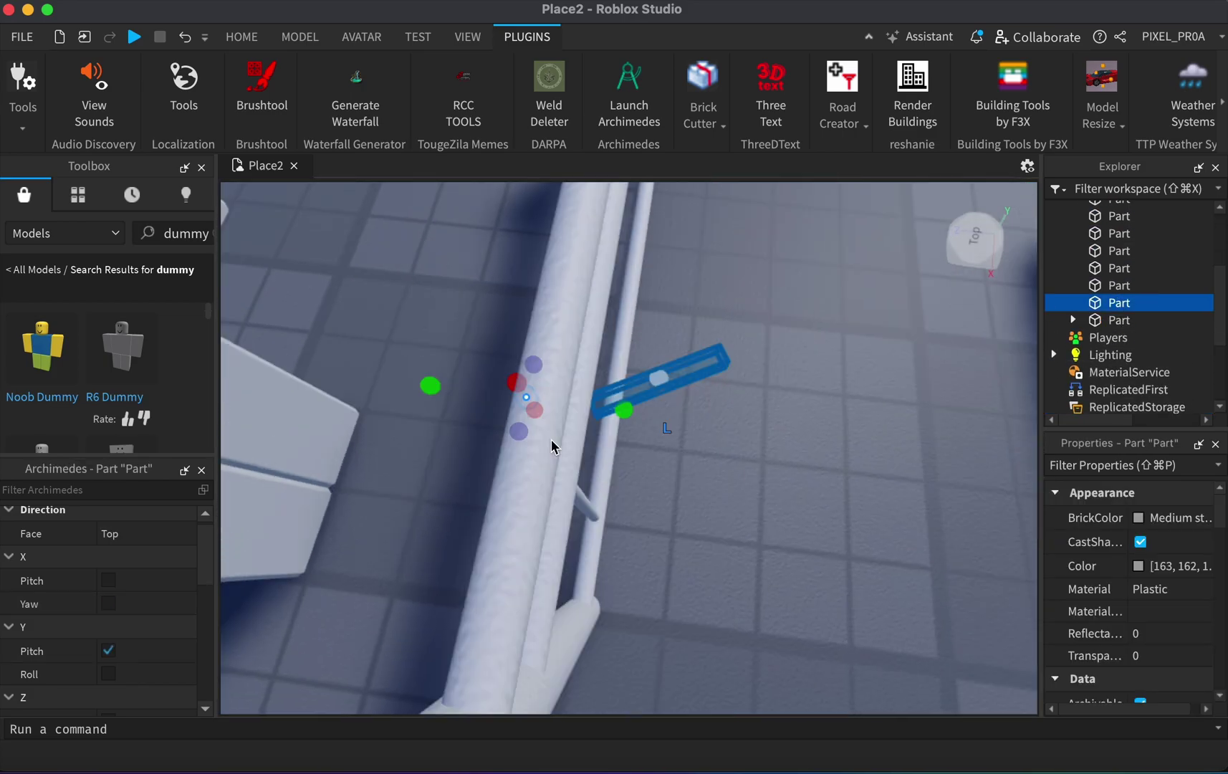
scroll(551, 440, "up", 5)
left_click_drag(465, 417, 480, 423)
left_click_drag(689, 421, 702, 423)
scroll(810, 445, "down", 5)
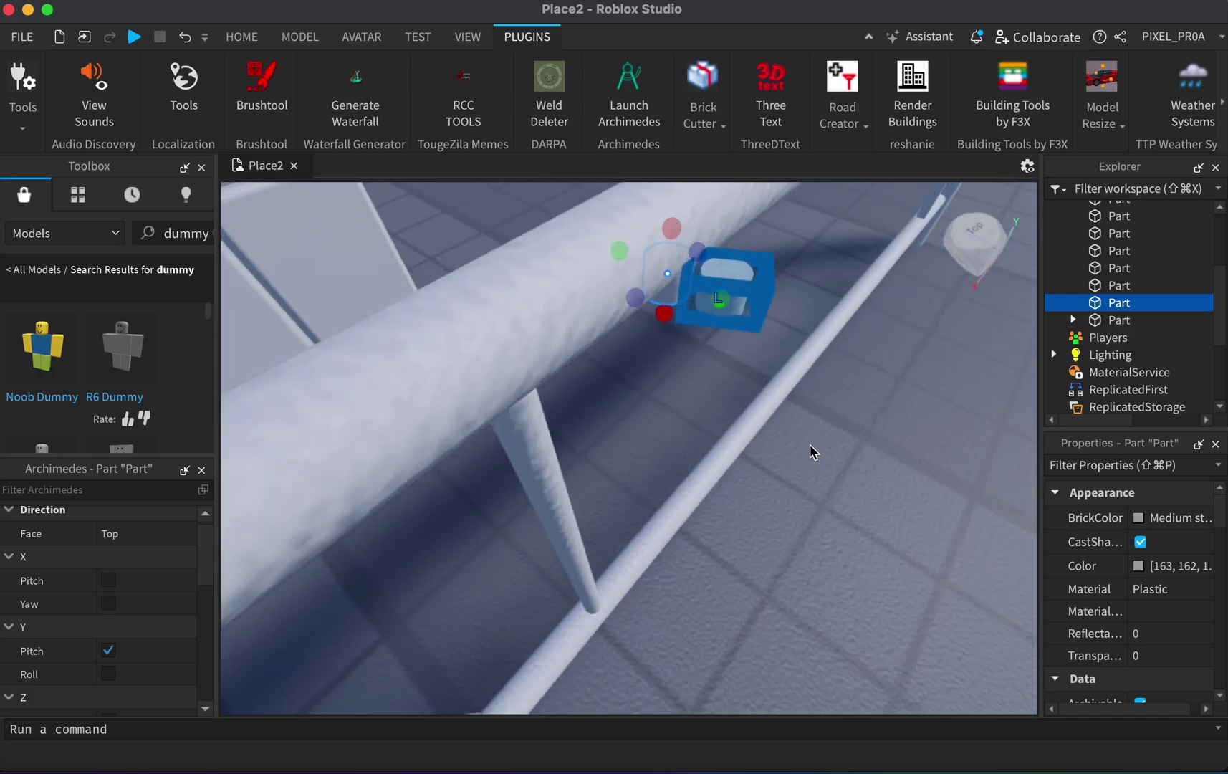
Fine-tune the stub's length at the middle rail and deselect it.
scroll(814, 450, "down", 3)
left_click_drag(815, 241, 831, 244)
scroll(884, 418, "down", 5)
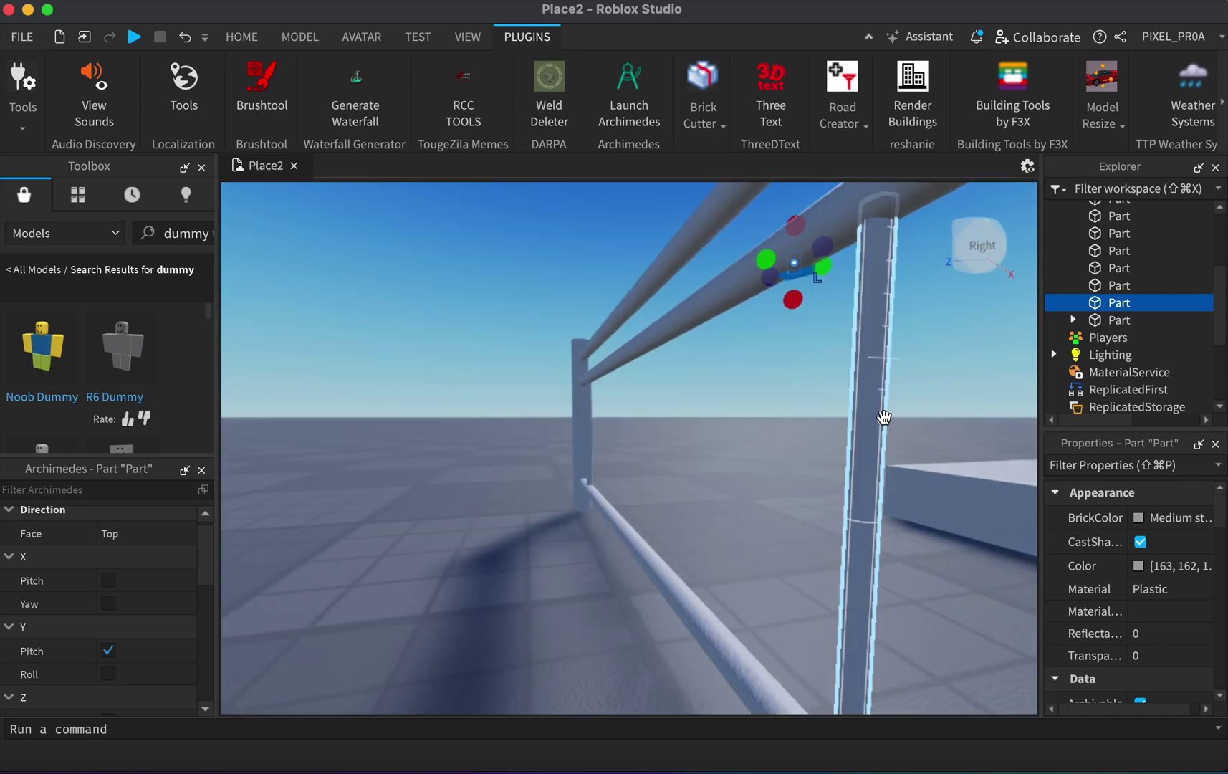
right_click_drag(885, 417, 837, 384)
left_click(876, 444)
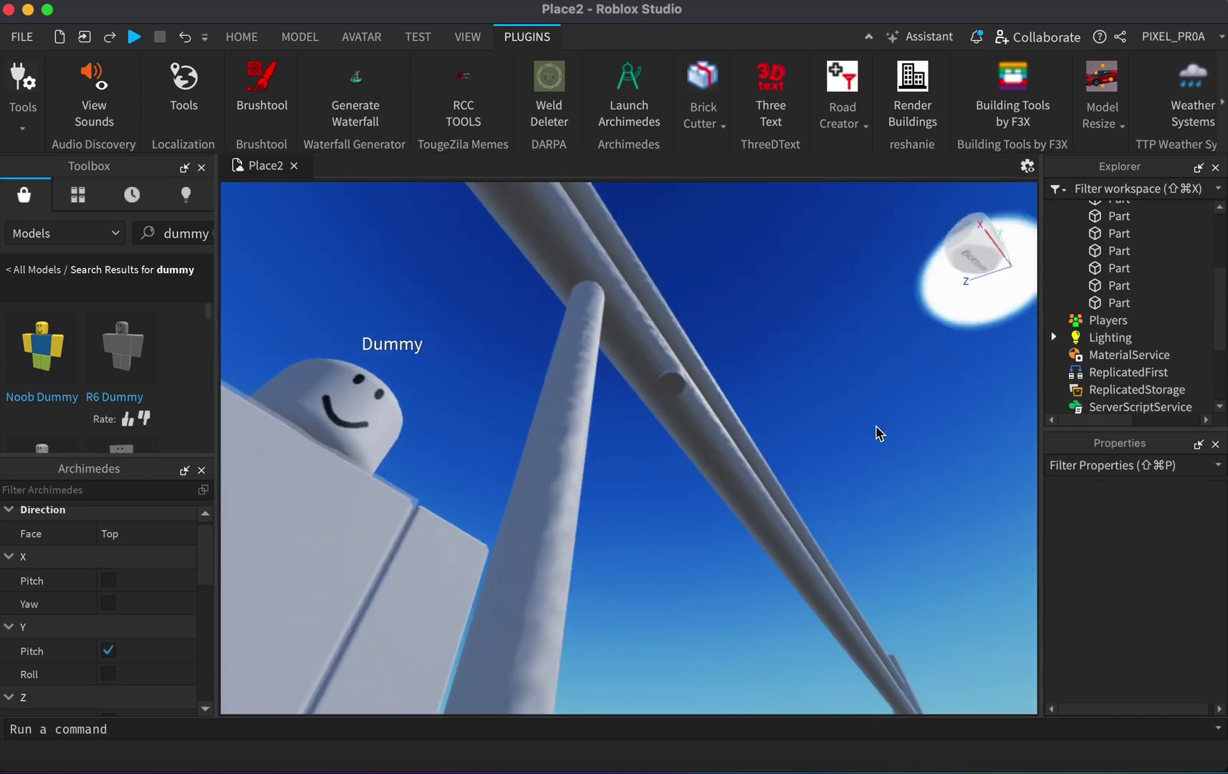
Try to resize the short stub along its length by 0.099 studs.
left_click(567, 351)
left_click_drag(537, 460, 609, 419)
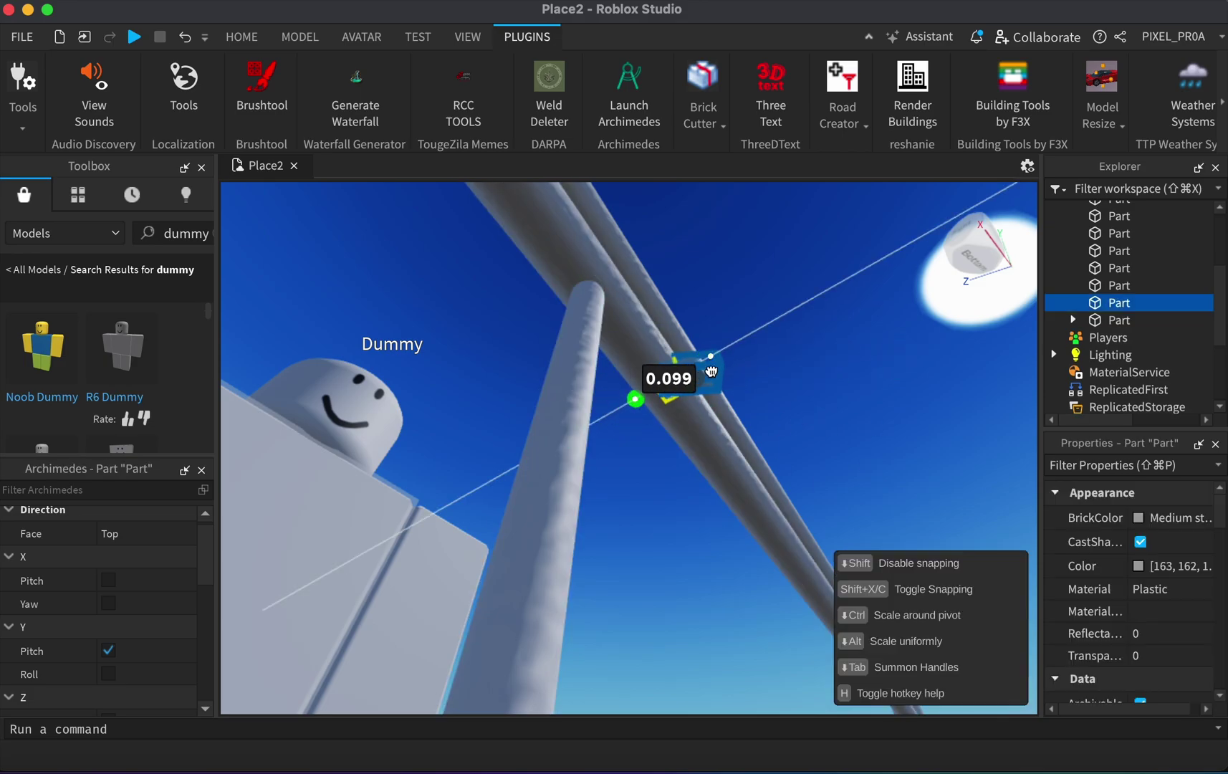
left_click_drag(712, 370, 713, 371)
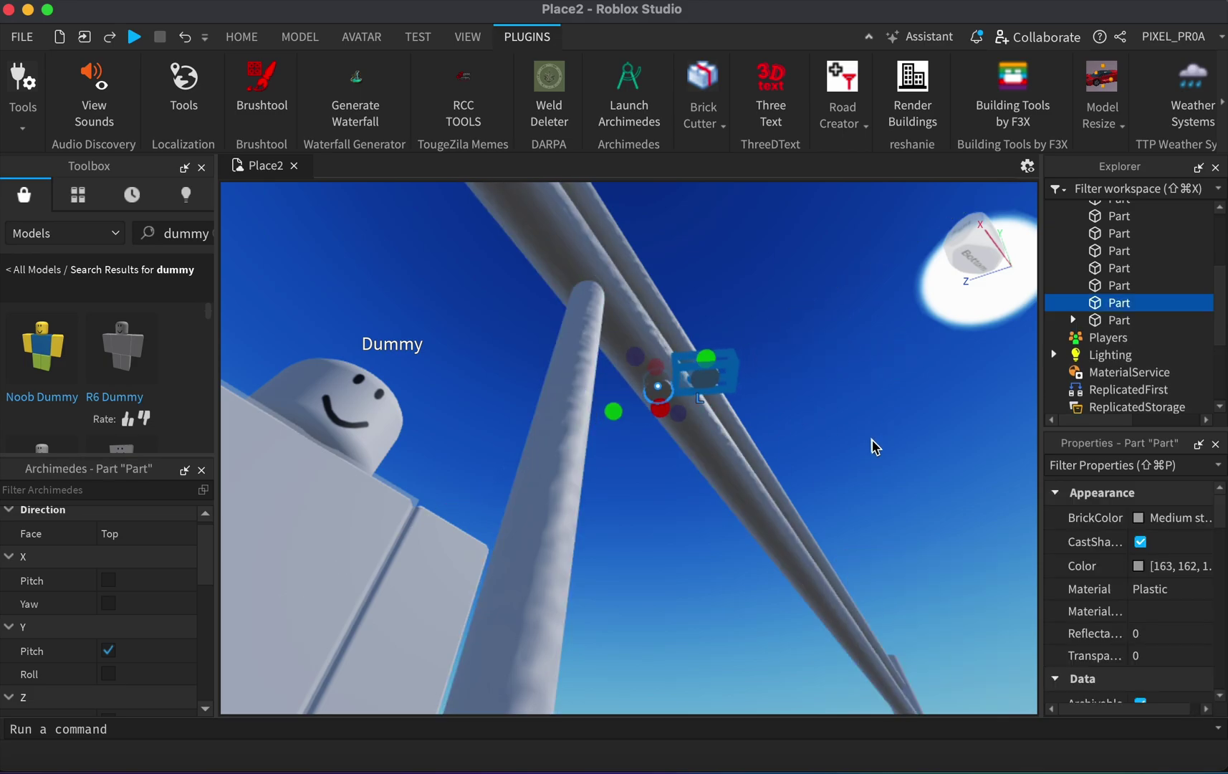
Move the short stub along its lengthwise axis against the middle rail.
left_click(240, 36)
left_click_drag(706, 356, 777, 323)
key("Delete")
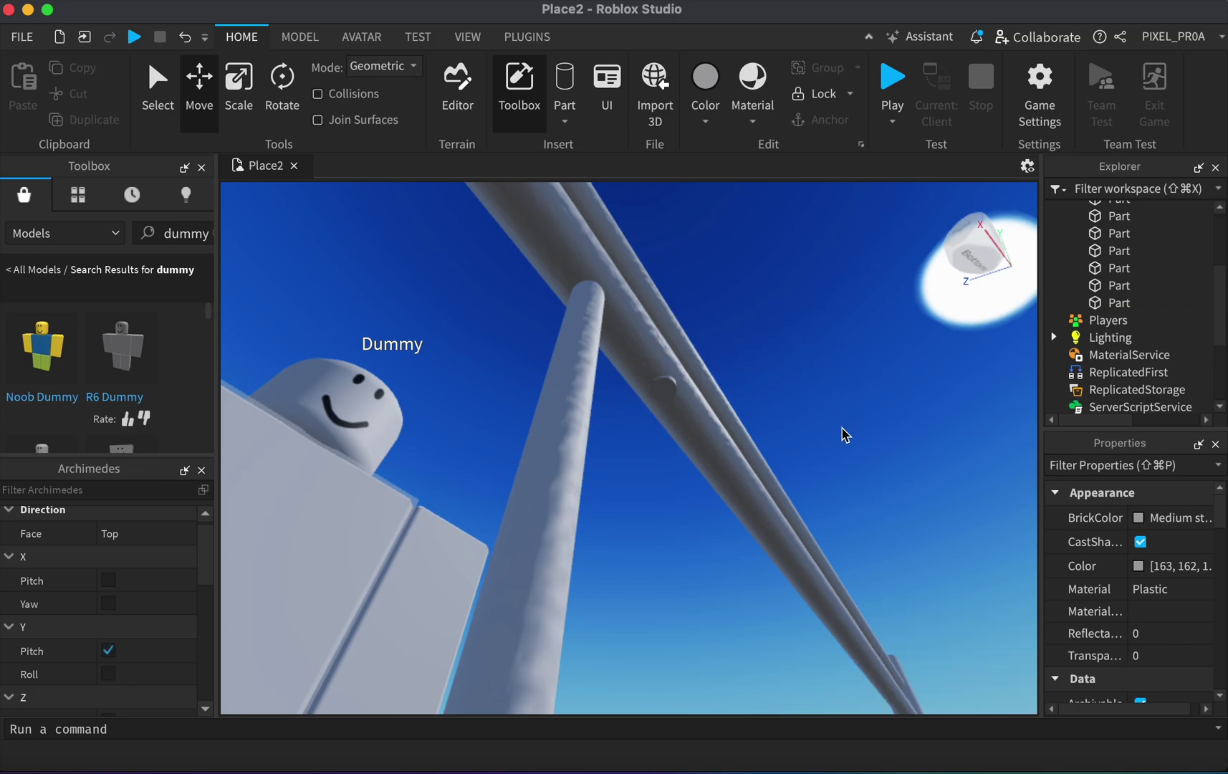
key("super+z")
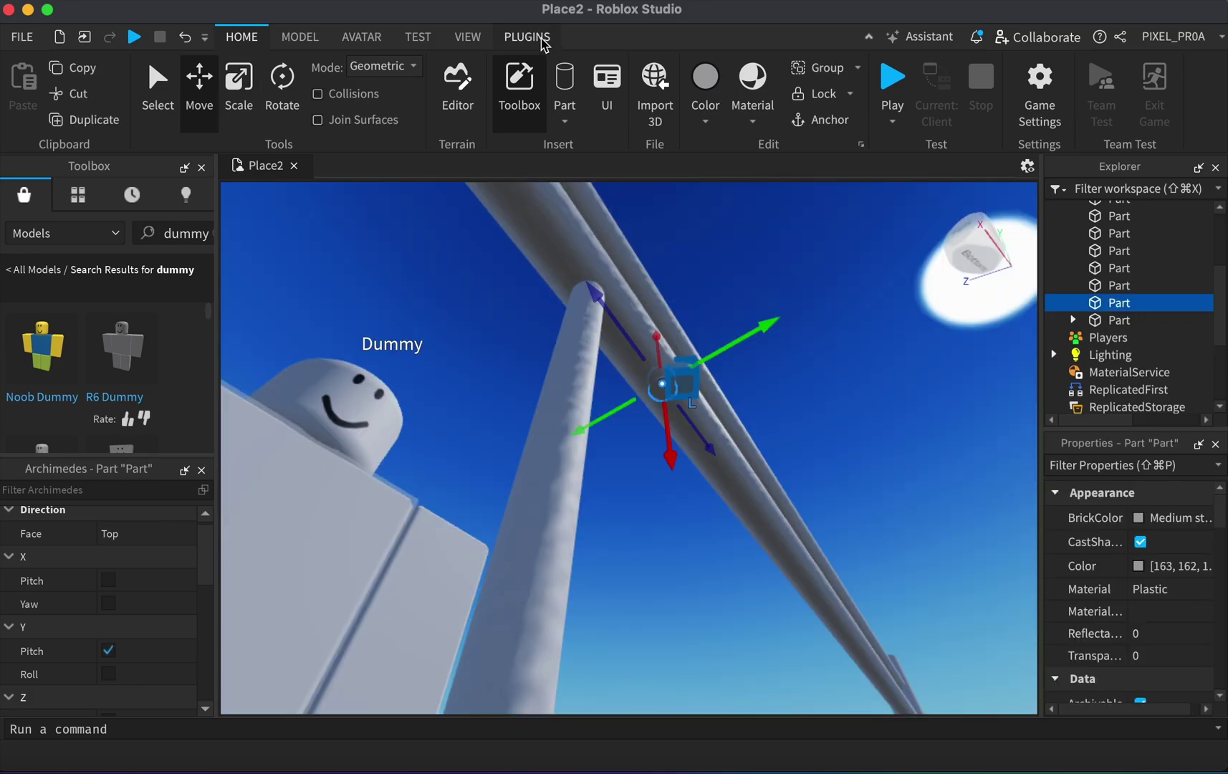
left_click(108, 579)
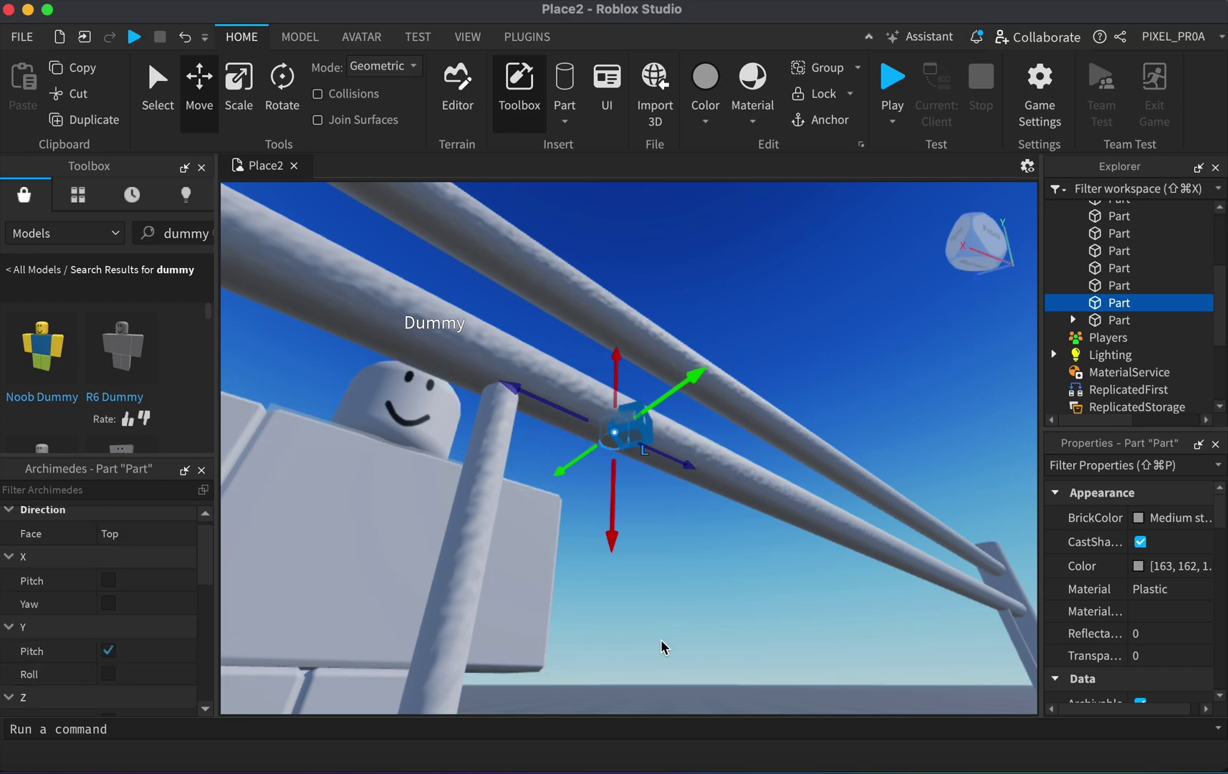
Try the Z Yaw rotation direction with Swap Sides enabled for the stub in Archimedes.
left_click(104, 584)
left_click(96, 616)
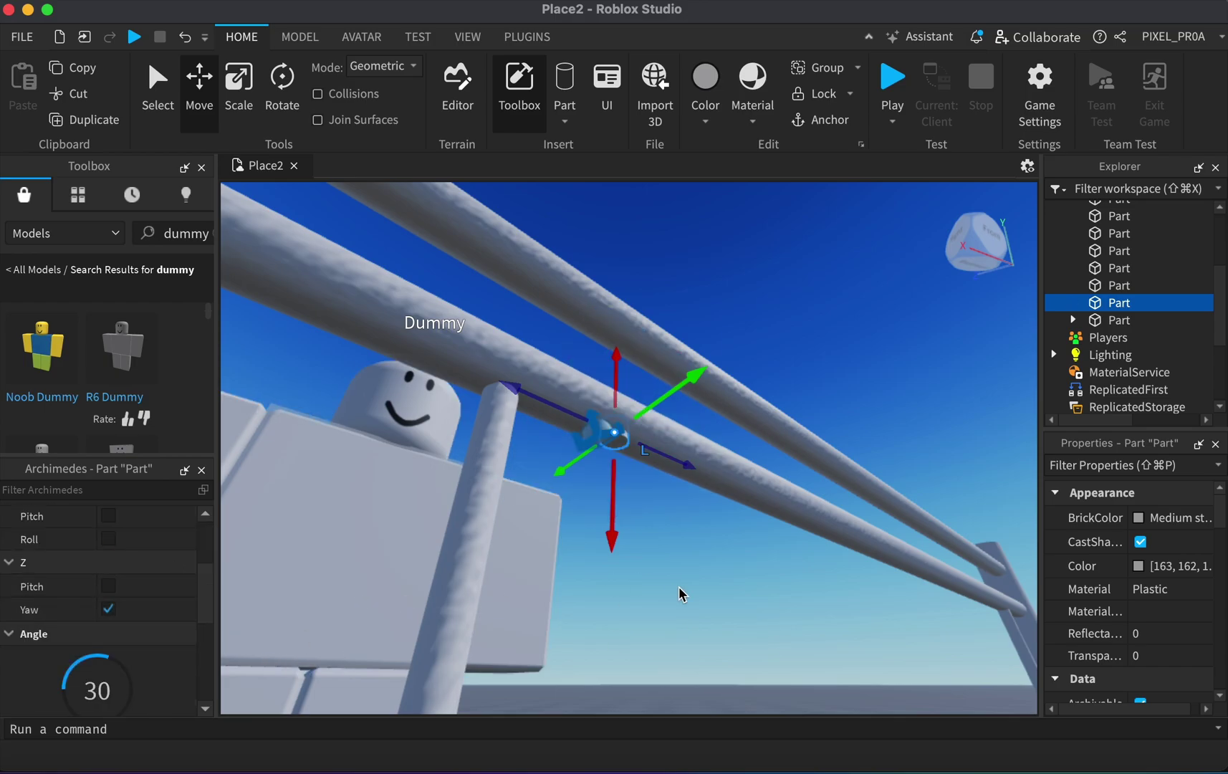
scroll(215, 552, "up", 1)
scroll(208, 609, "down", 10)
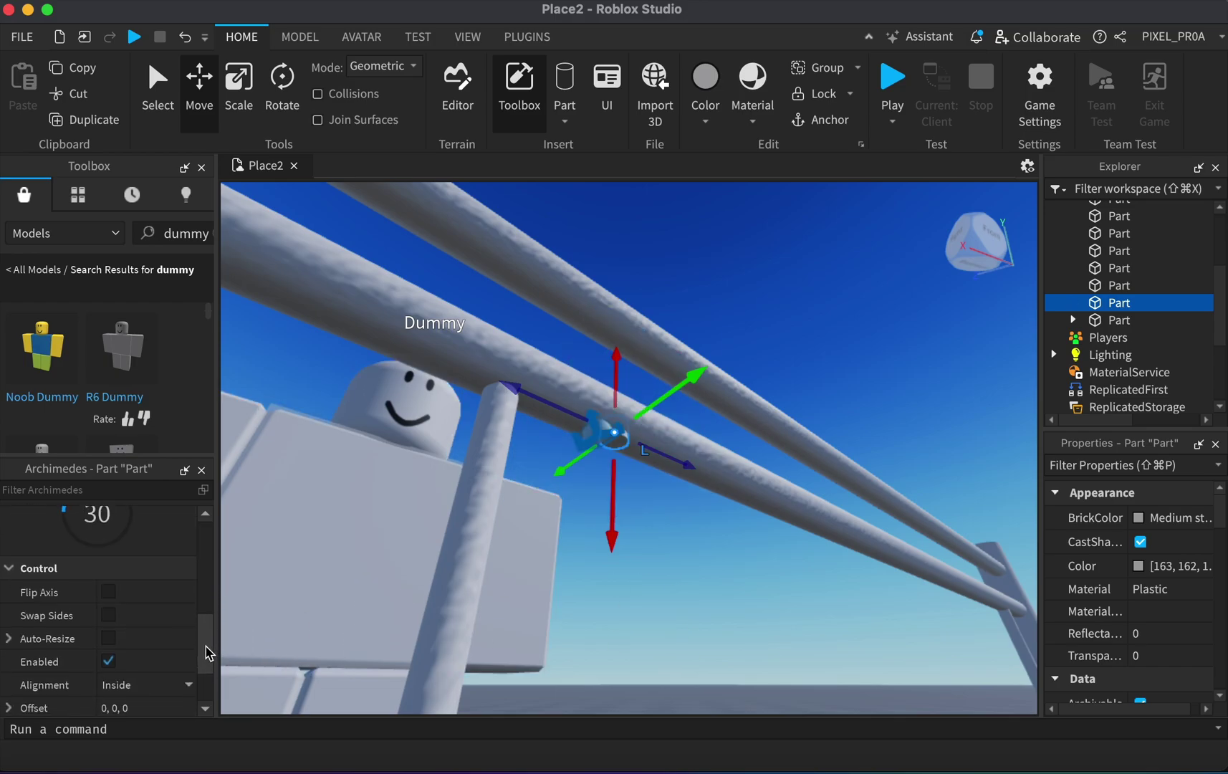
scroll(111, 607, "up", 4)
left_click(109, 645)
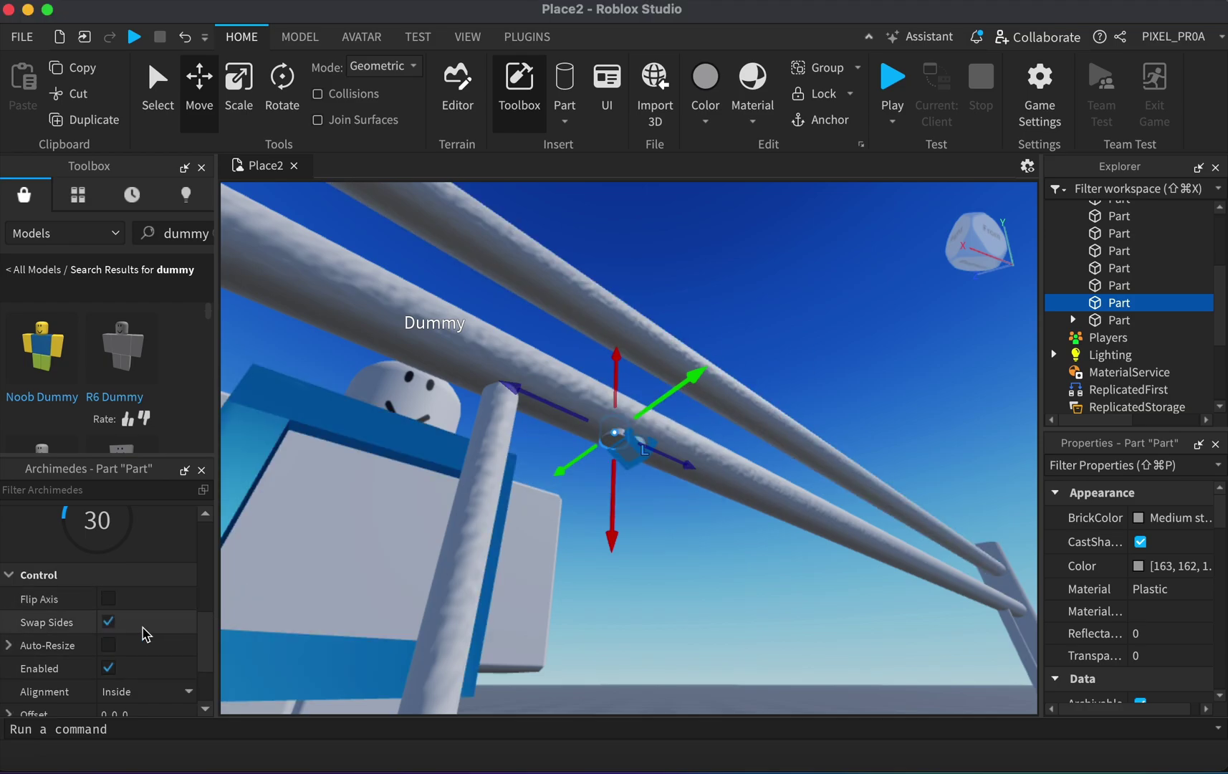
Render the stub with Swap Sides enabled, inspect it from above, and undo the render.
scroll(146, 635, "down", 5)
left_click(158, 695)
right_click_drag(625, 588, 590, 498)
left_click_drag(590, 498, 724, 496)
scroll(701, 475, "up", 3)
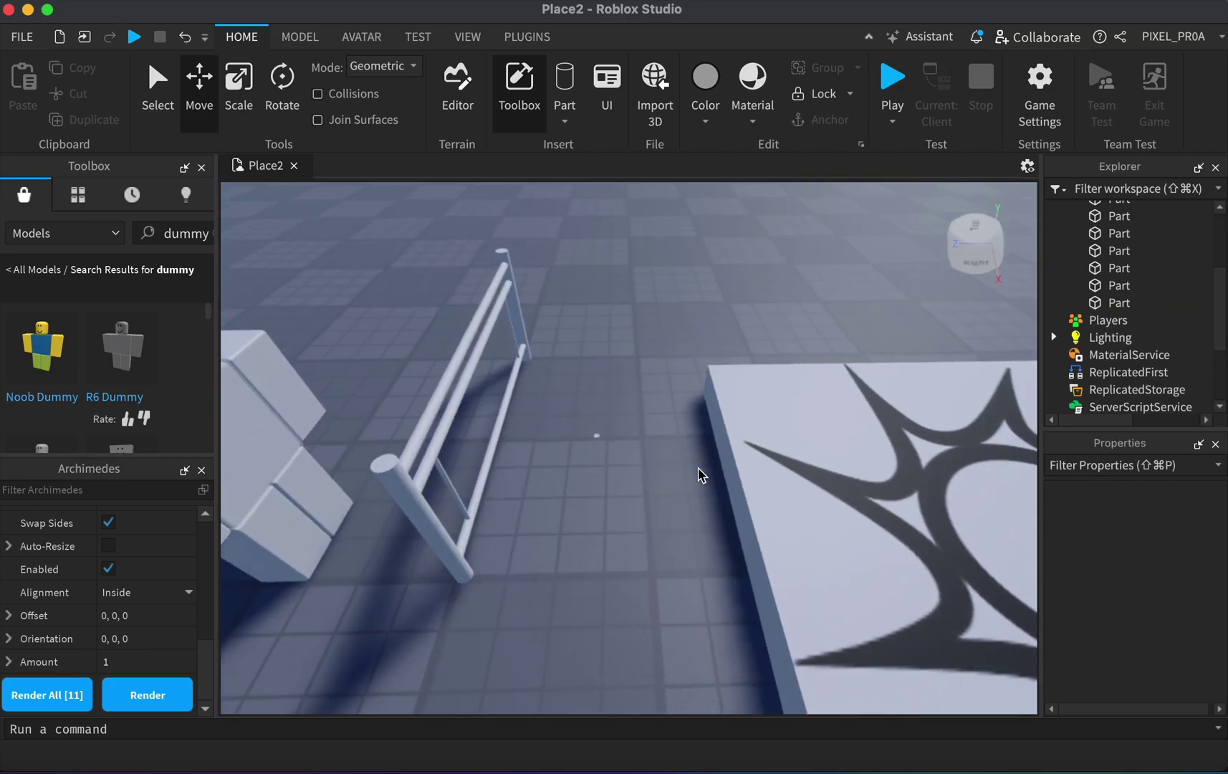
scroll(701, 475, "up", 3)
key("ctrl+z")
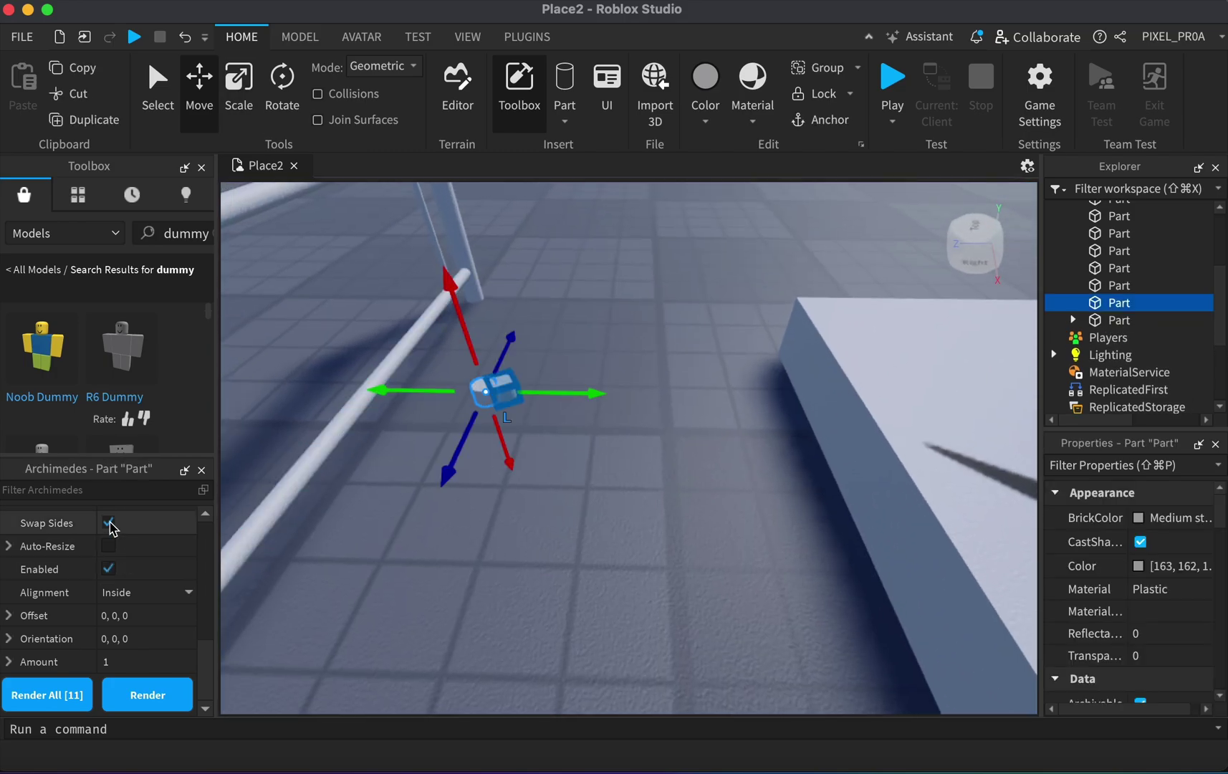
Turn off Swap Sides and set the stub's Archimedes rotation direction to Y Roll.
scroll(111, 528, "down", 5)
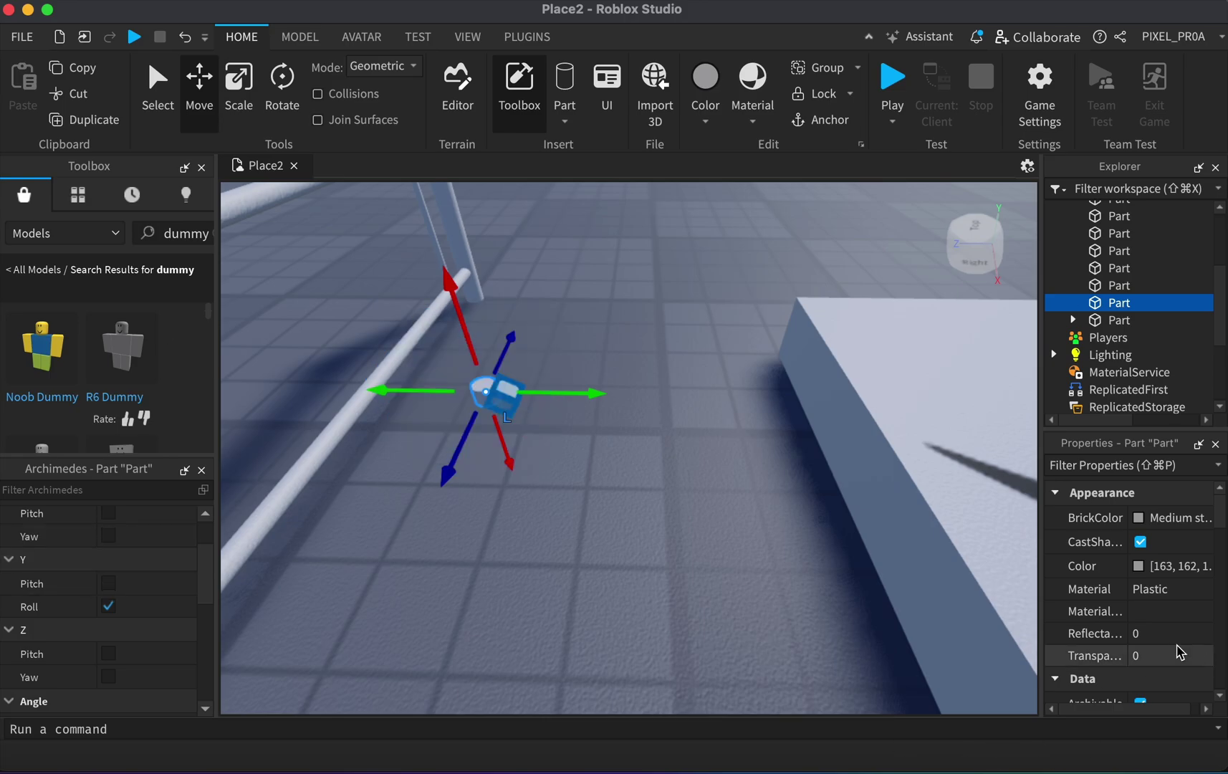
scroll(1179, 650, "down", 6)
scroll(1181, 652, "up", 6)
scroll(120, 552, "up", 2)
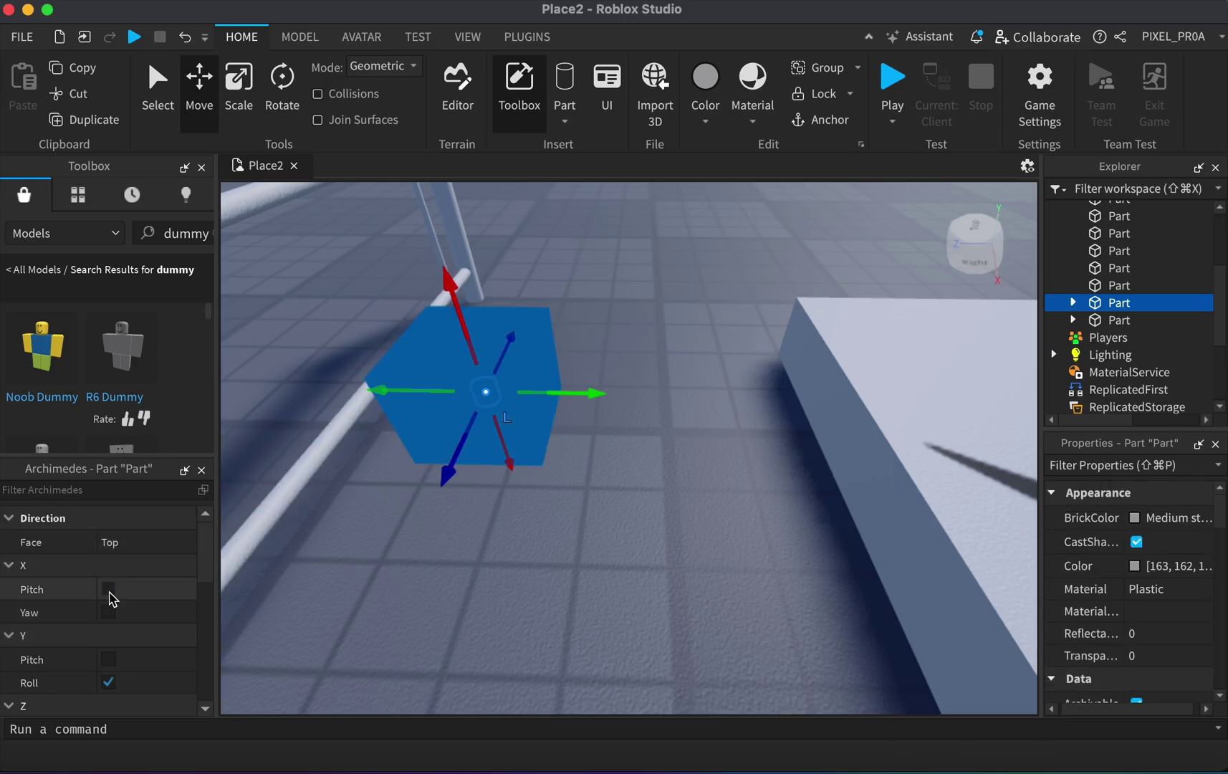
Render a curved chain of segments from the stub and undo it back to the selected stub.
scroll(129, 631, "down", 2)
left_click(154, 697)
key("w")
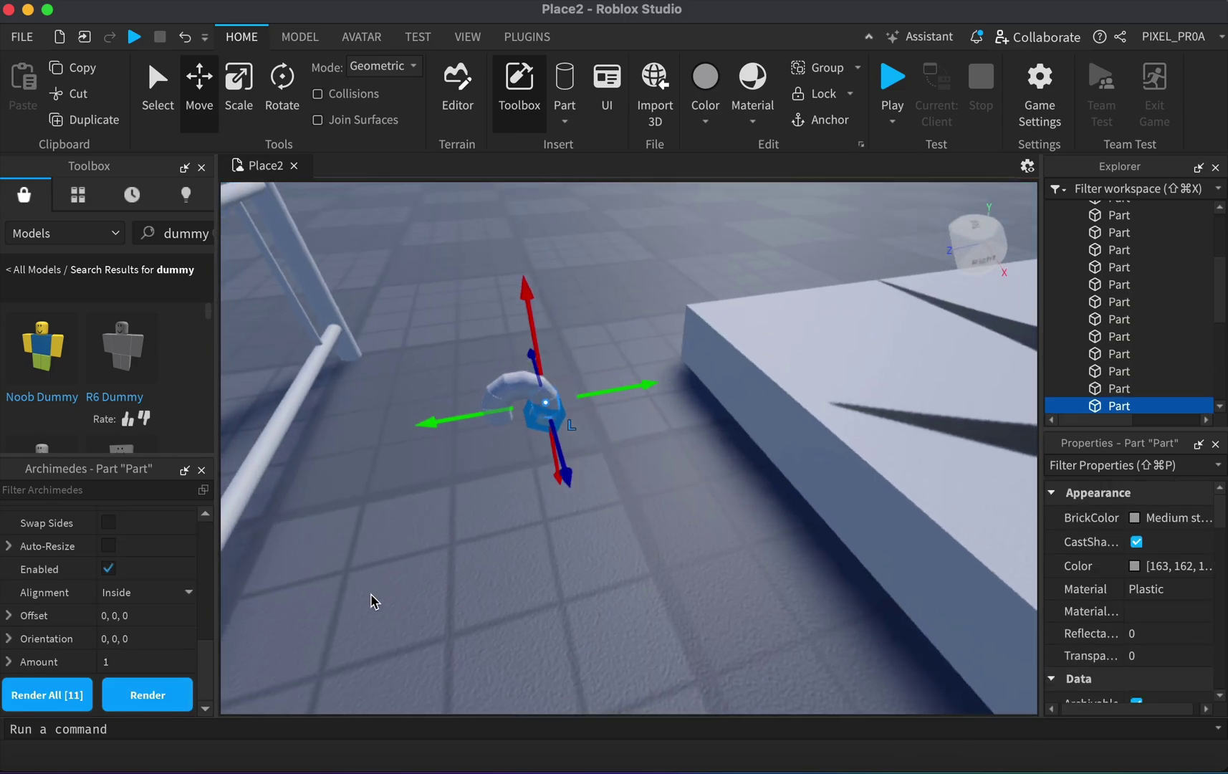
key("f")
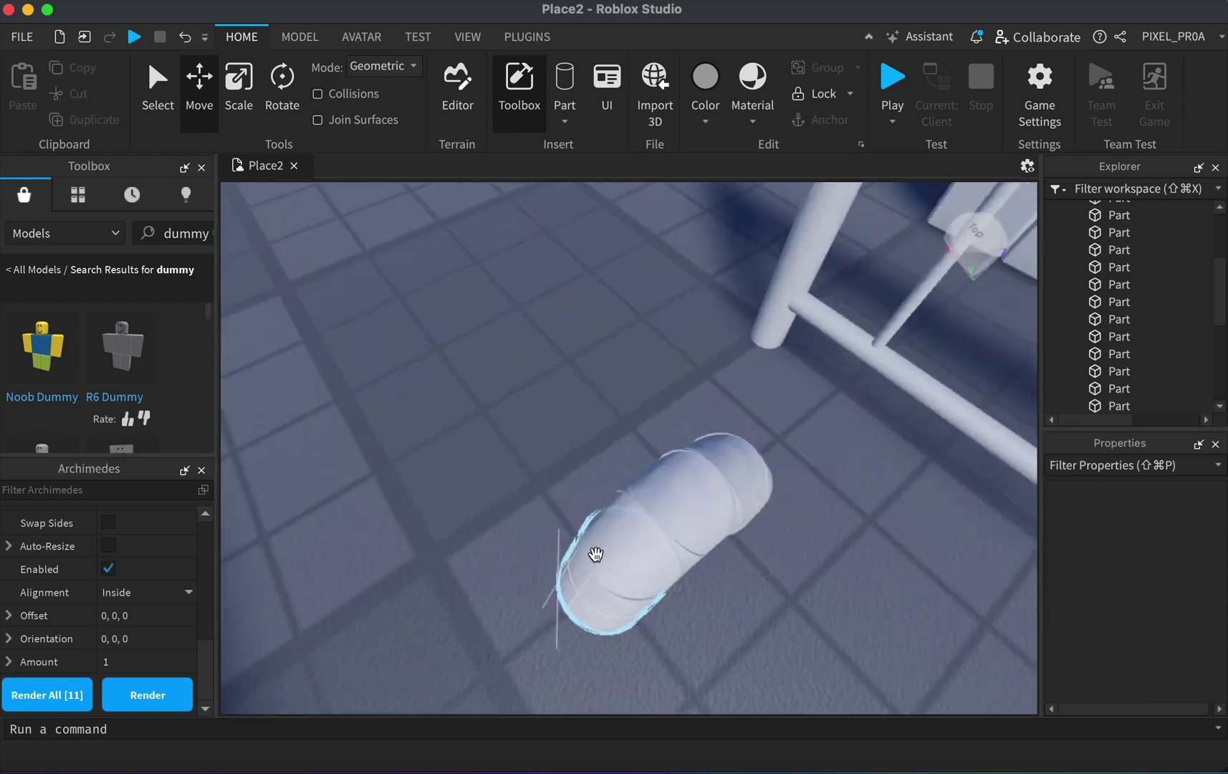
key("super+z")
key("super+z")
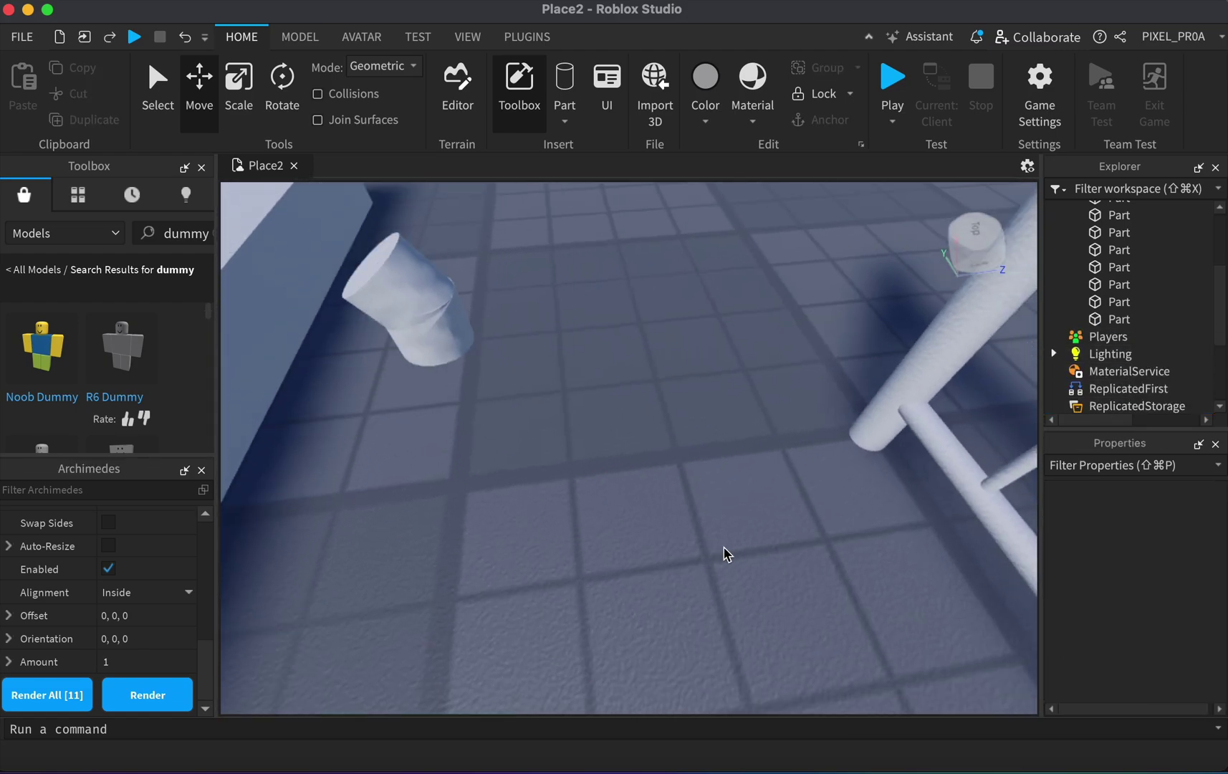
key("super+shift+z")
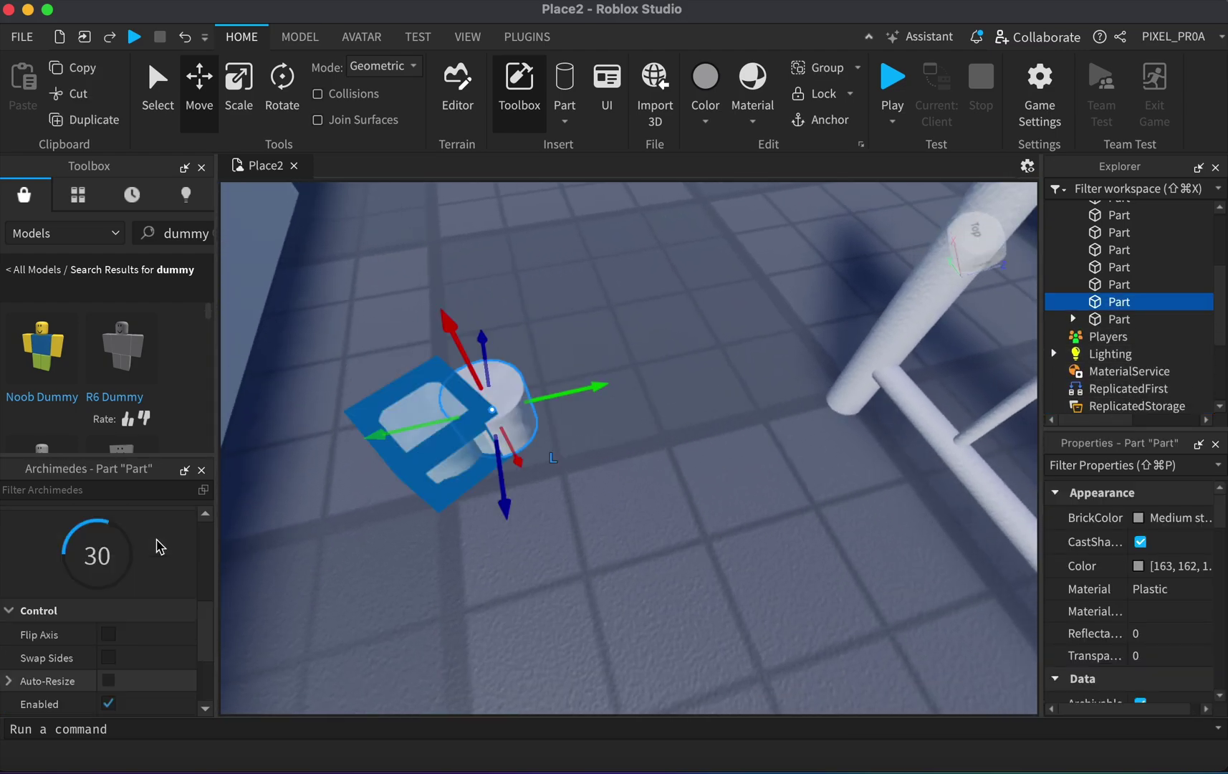
Render the stub into an arch of segments at an angle of 30.
scroll(100, 617, "down", 5)
scroll(148, 595, "down", 3)
left_click(170, 695)
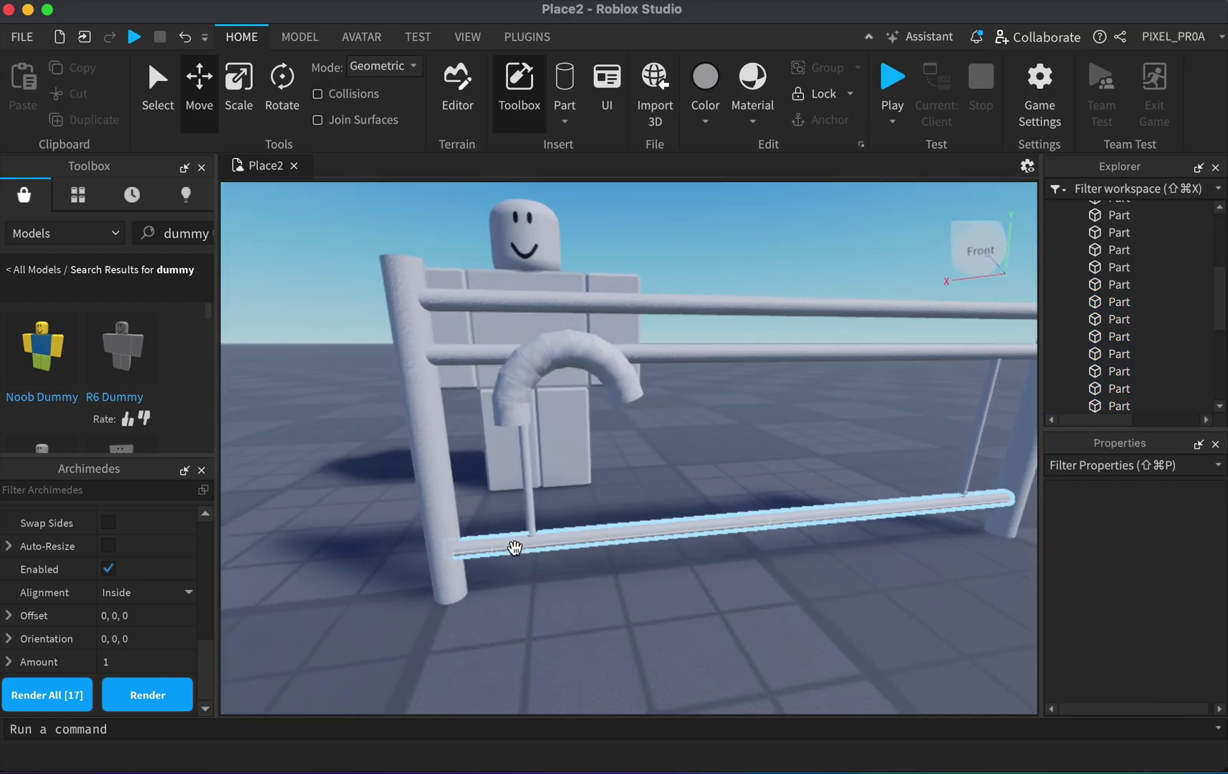
Delete the arch's rendered segments at the middle rail, keeping the original stub.
left_click_drag(515, 547, 496, 493)
left_click_drag(568, 508, 452, 361)
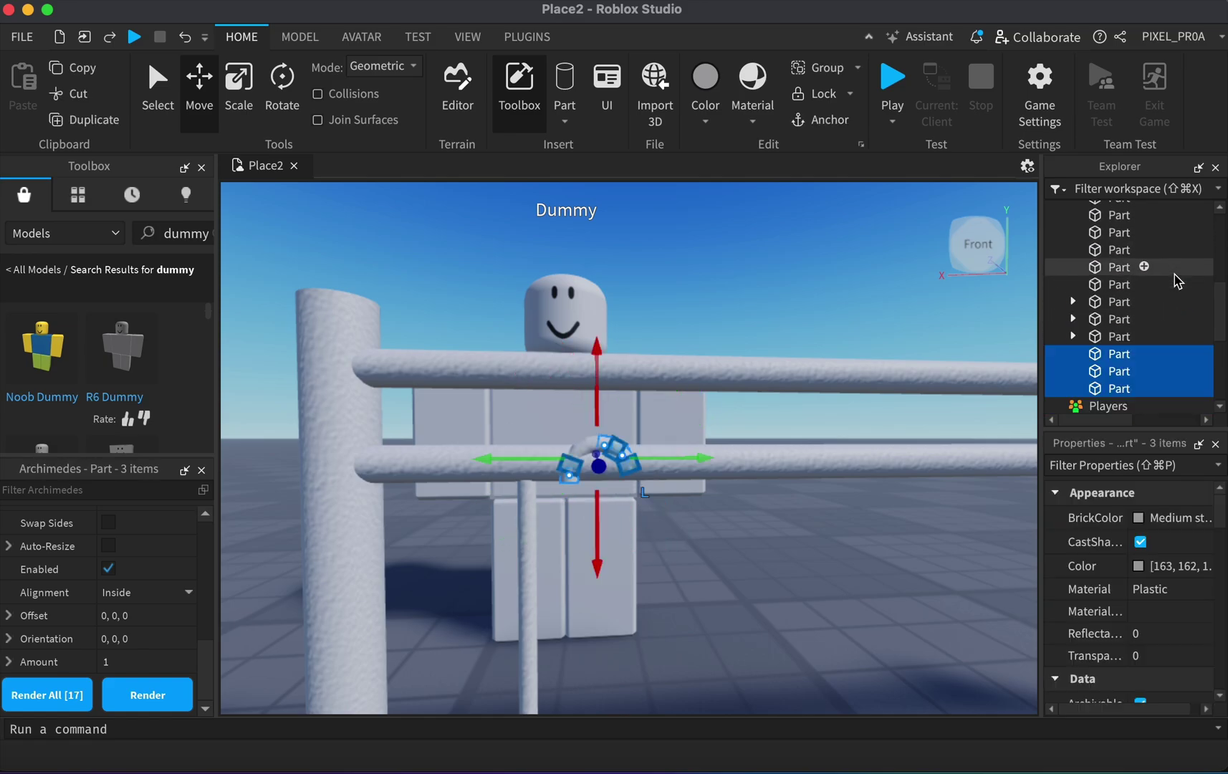
key("Delete")
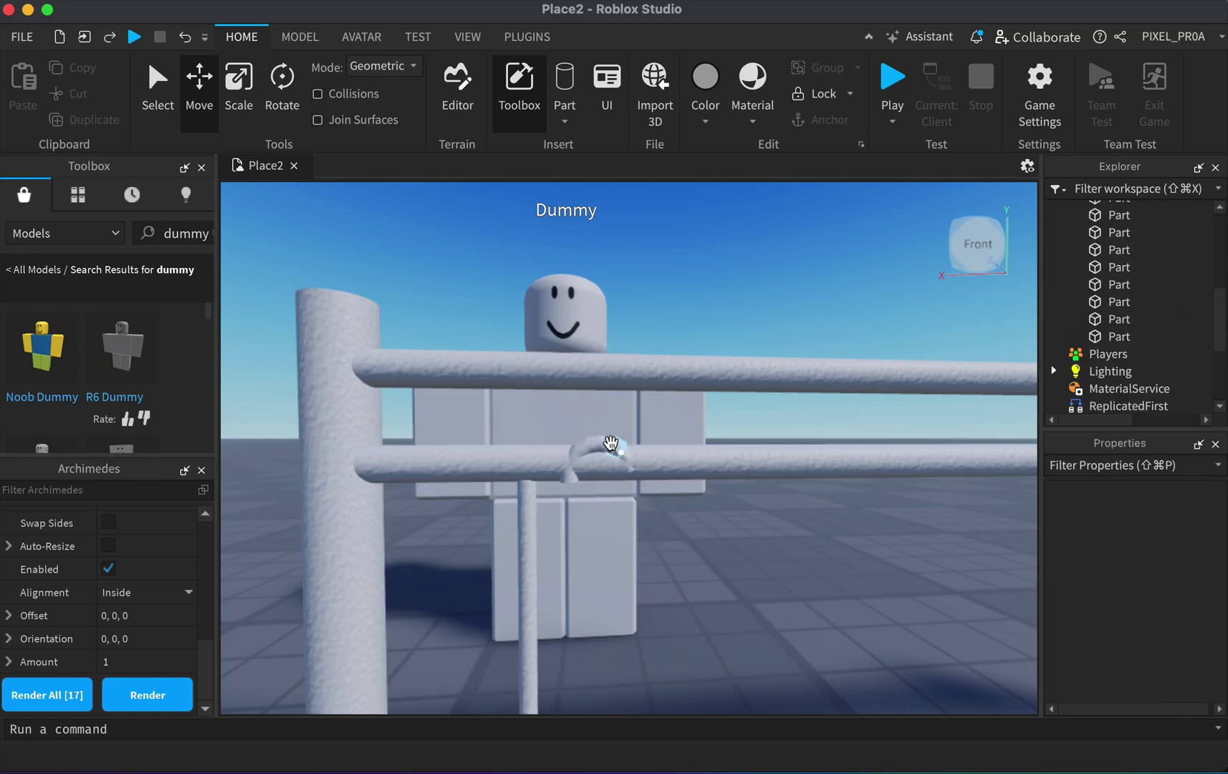
left_click(1190, 287)
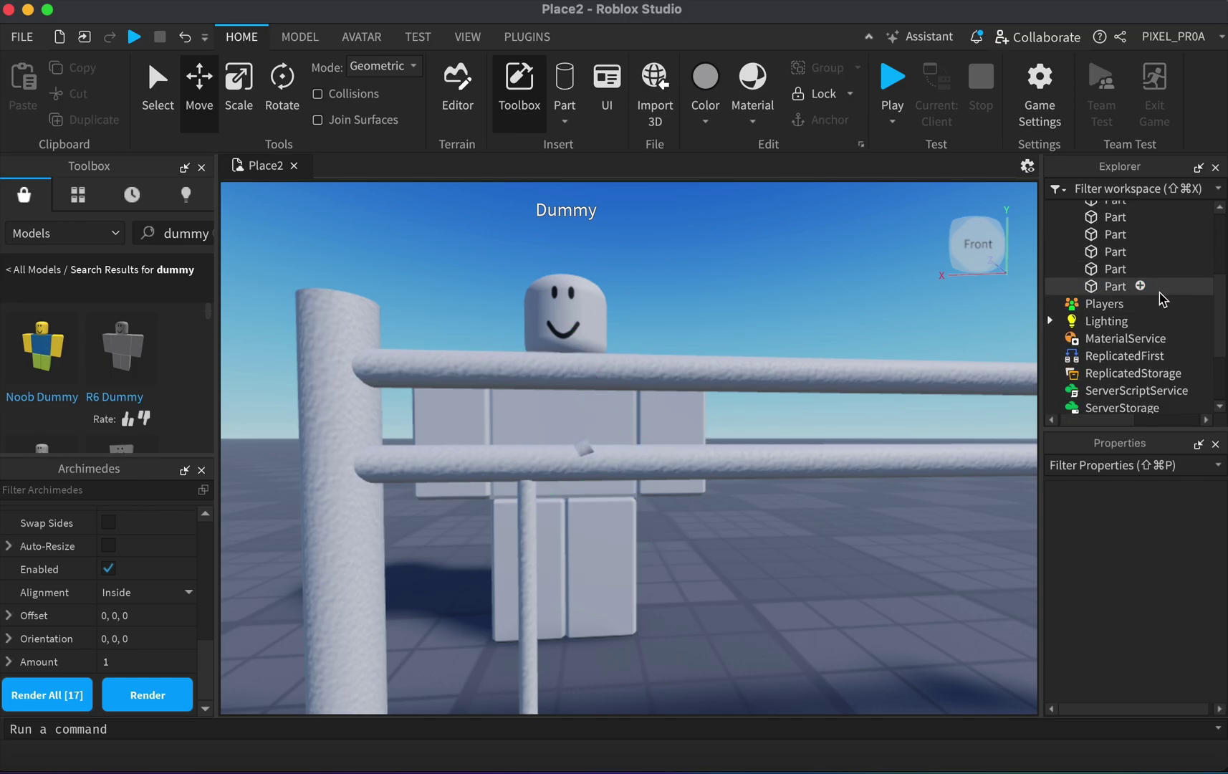
left_click(1168, 268)
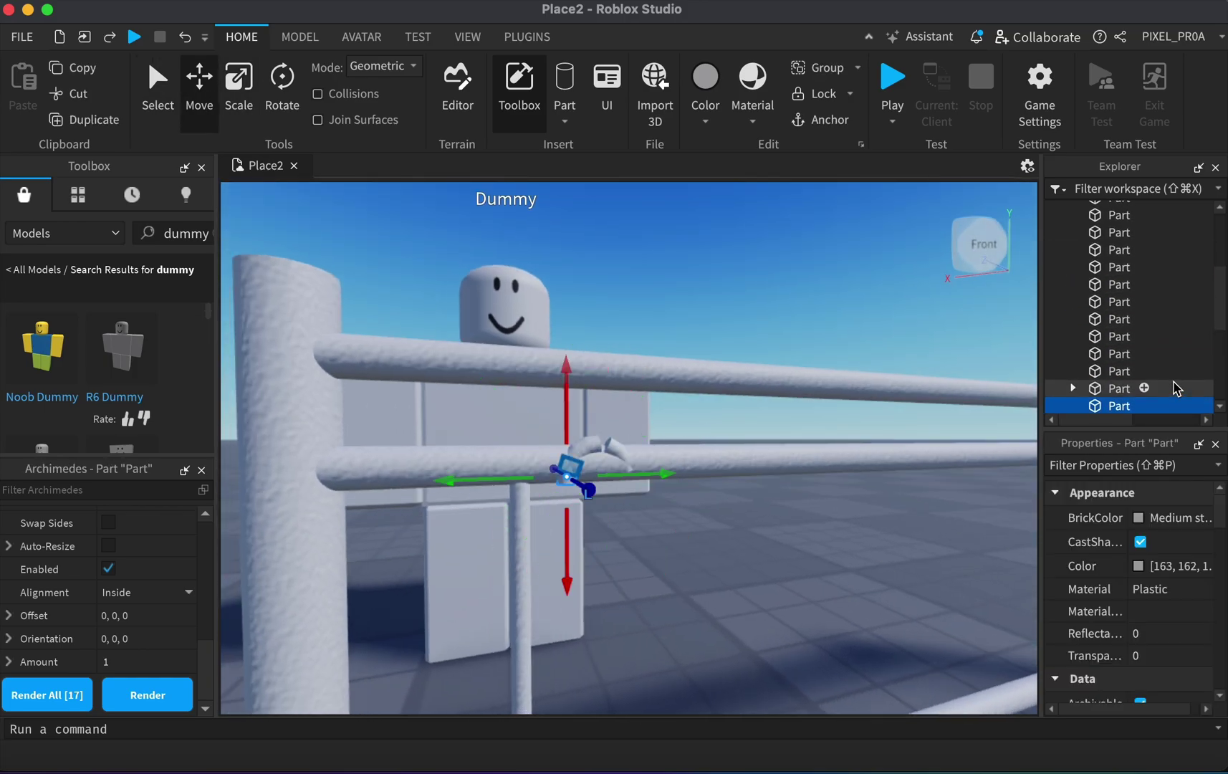
key("Delete")
left_click(1174, 308)
key("Delete")
Lower the remaining stub's rotation angle and render a finer U-shaped curve beneath the middle rail.
left_click(567, 475)
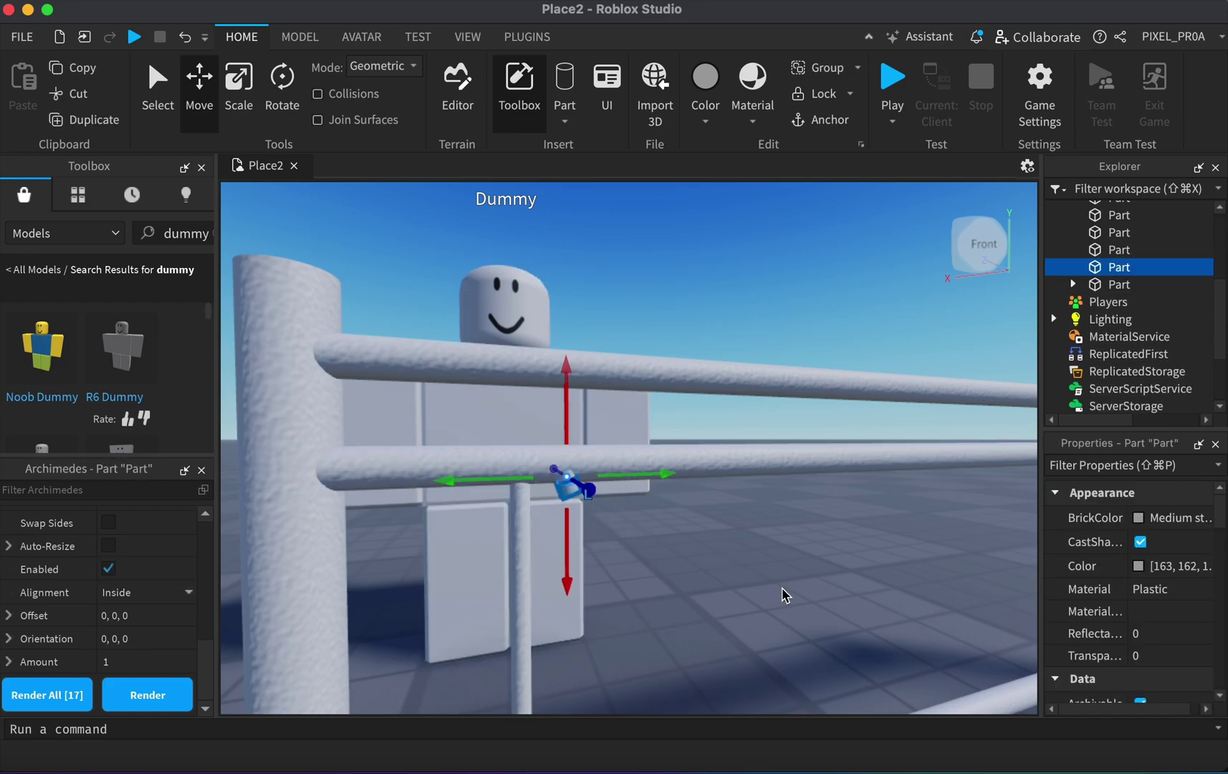
scroll(179, 566, "up", 5)
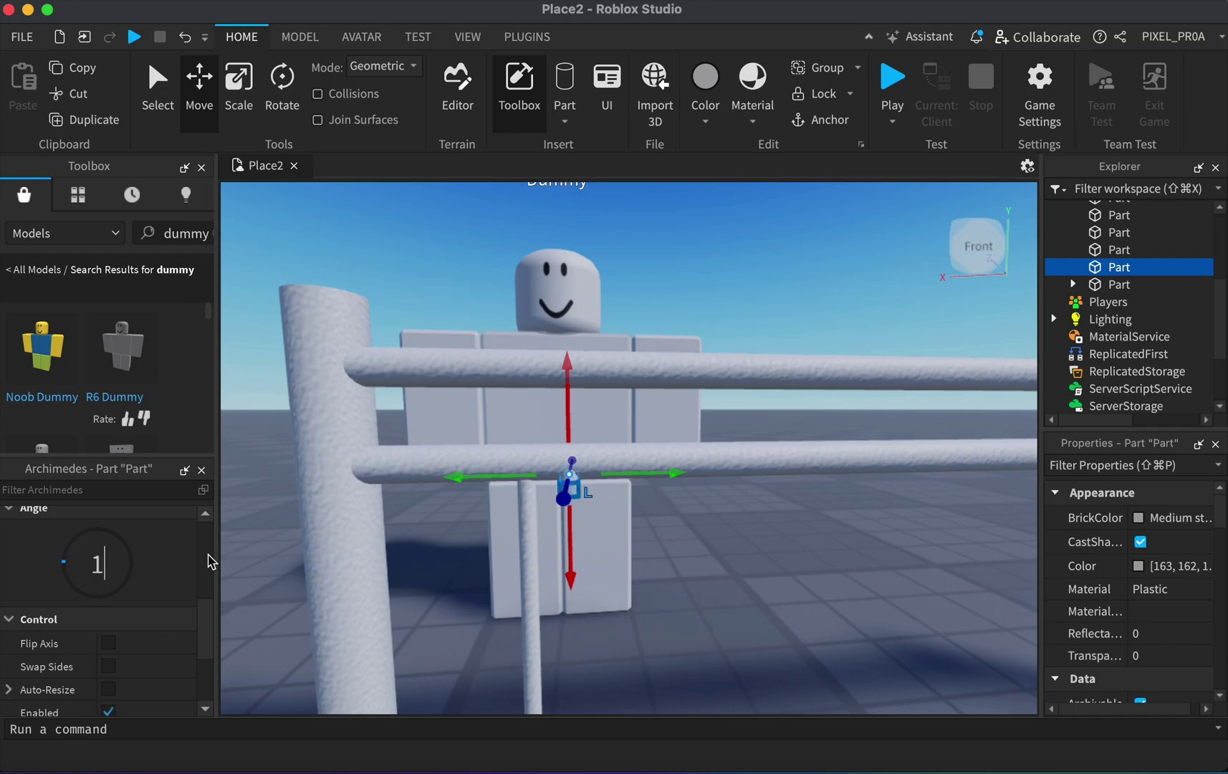
scroll(180, 609, "down", 4)
left_click(165, 699)
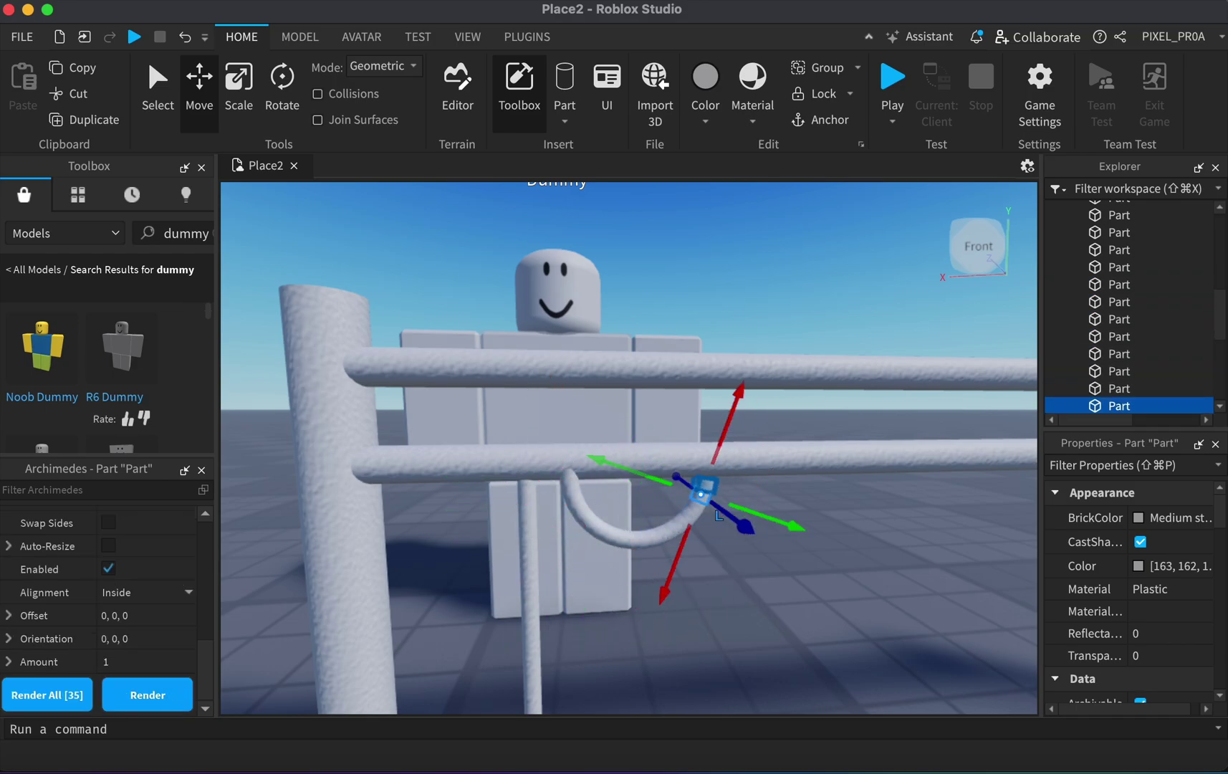
right_click_drag(645, 645, 790, 647)
left_click(686, 584)
scroll(872, 617, "down", 2)
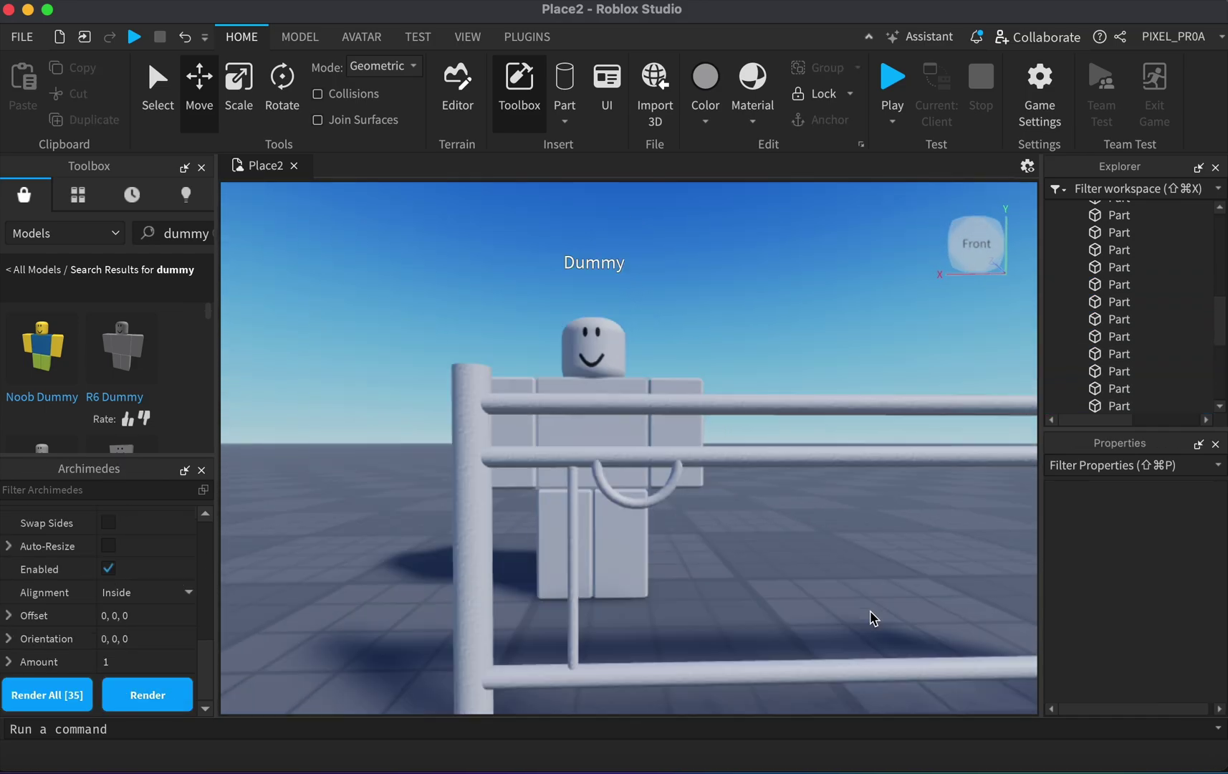
Undo the U-shaped curve's render and return to the selected stub under the middle rail.
scroll(873, 617, "up", 5)
key("super+z")
key("super+z")
key("super+z")
key("super+z")
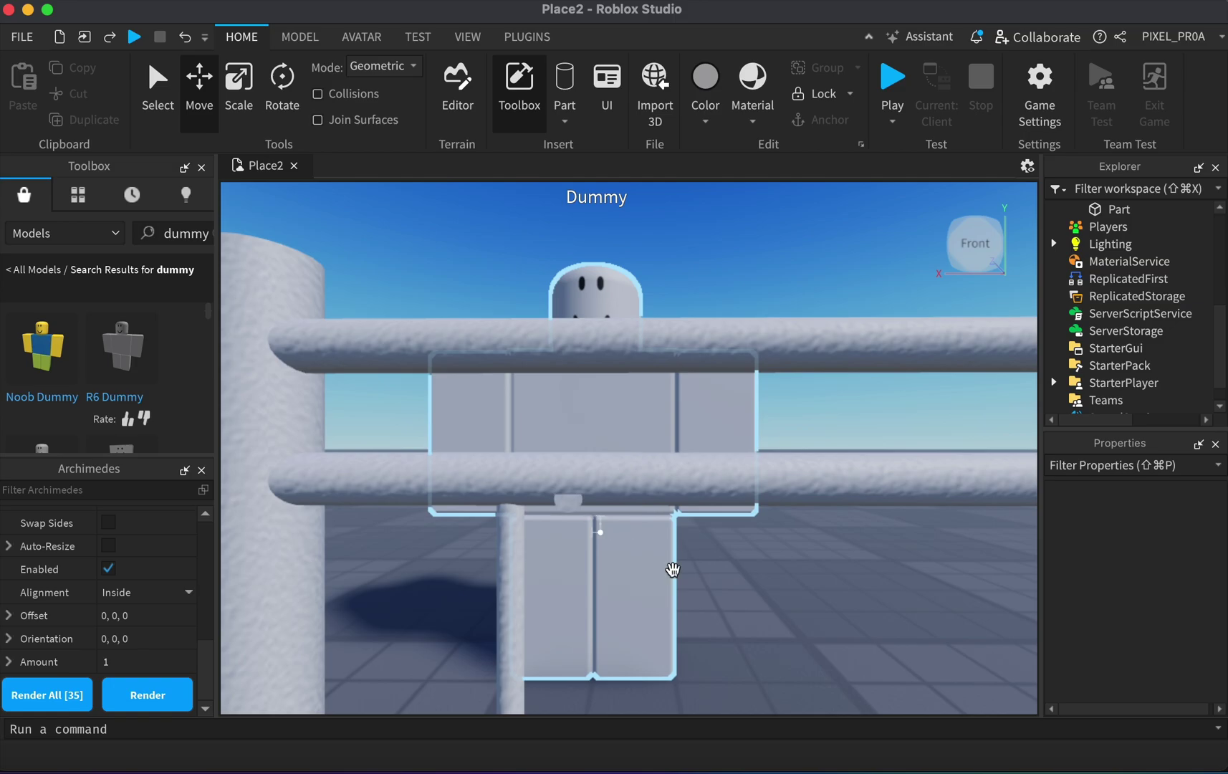
key("super+shift+z")
right_click_drag(770, 459, 938, 418)
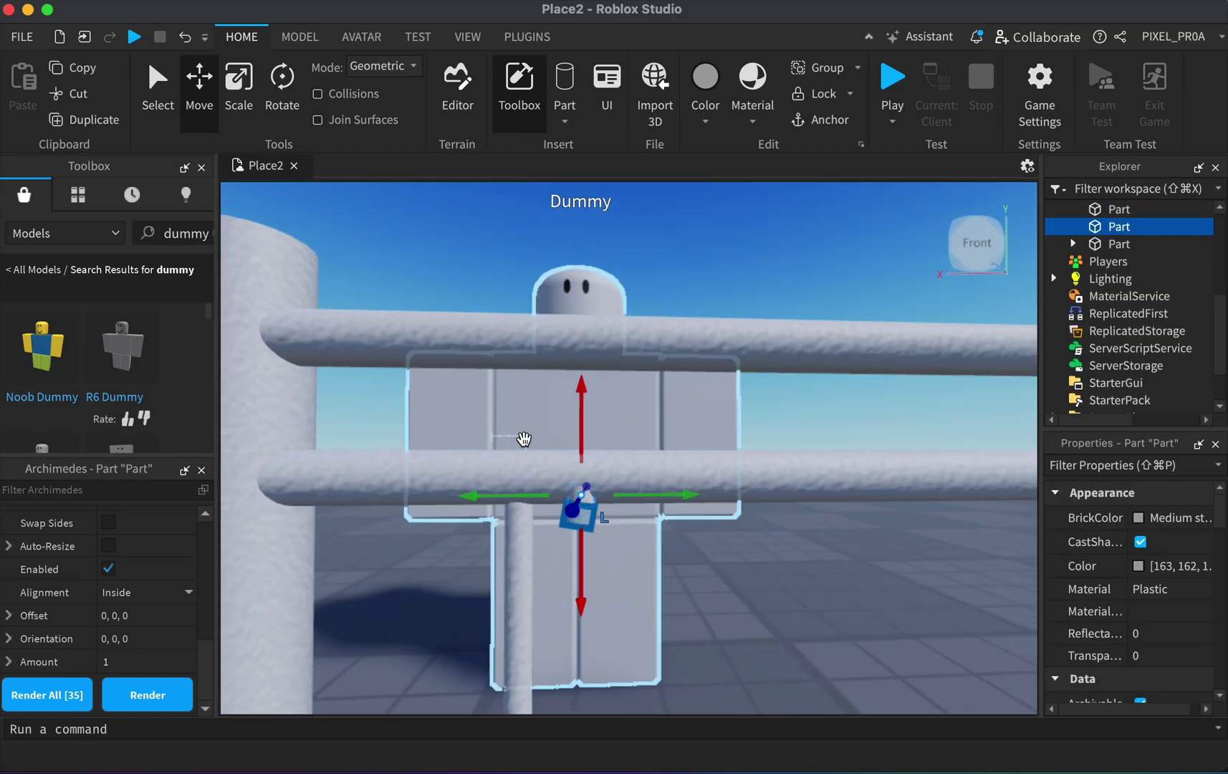
Adjust the stub's rotation angle and render the U-shaped curve under the middle rail again.
scroll(160, 579, "up", 5)
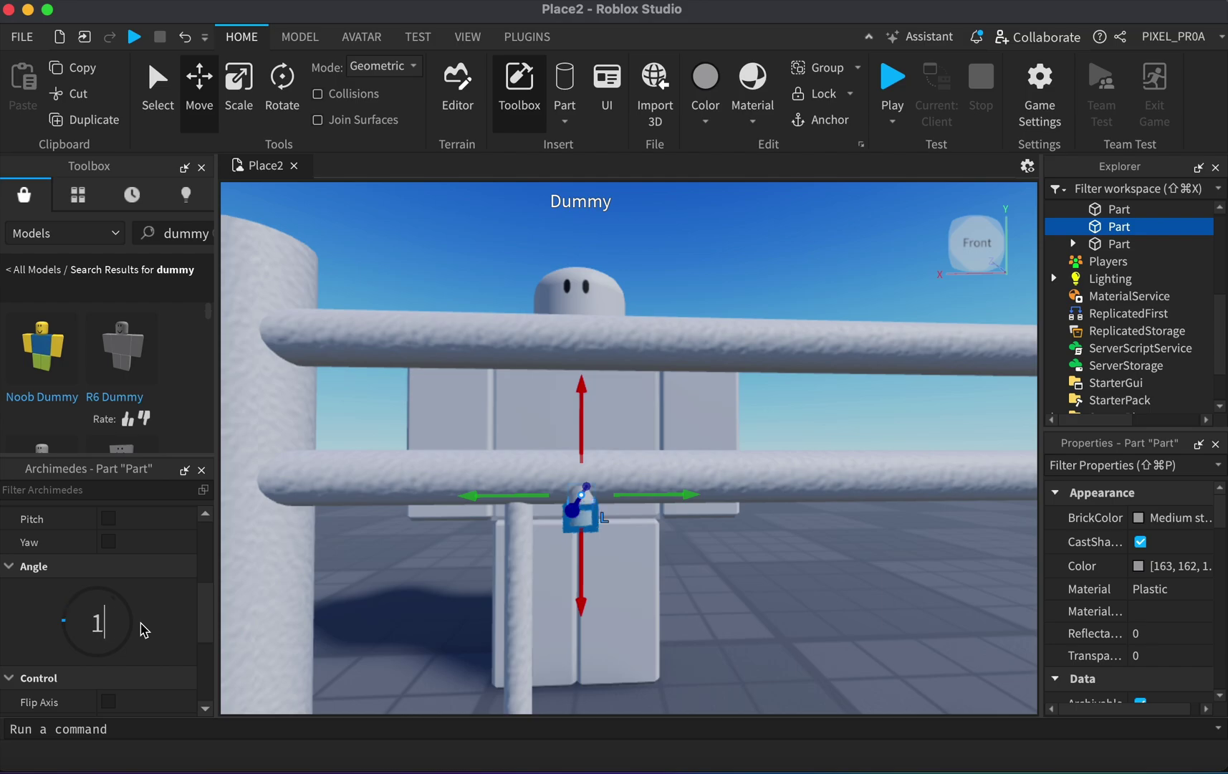
scroll(166, 688, "down", 5)
left_click(167, 704)
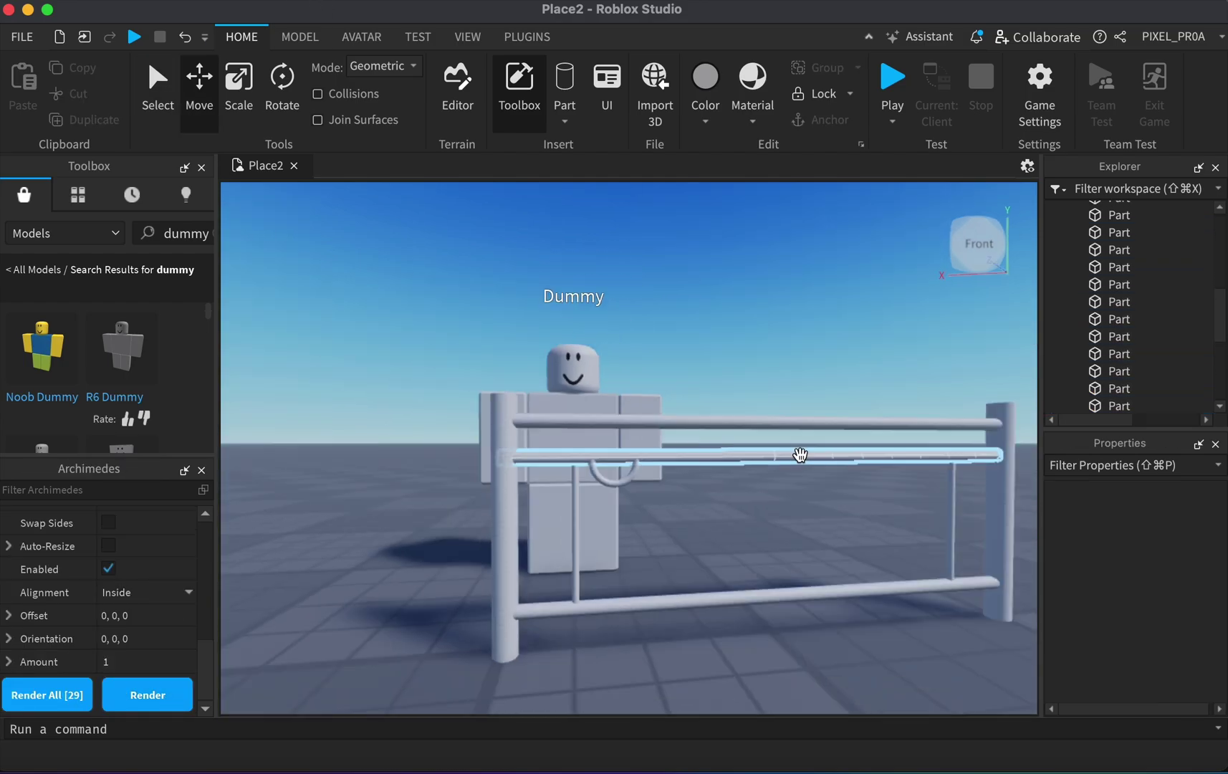
Try to select all of the U-shaped curve's segments and move them down together.
scroll(573, 430, "up", 3)
left_click(666, 491)
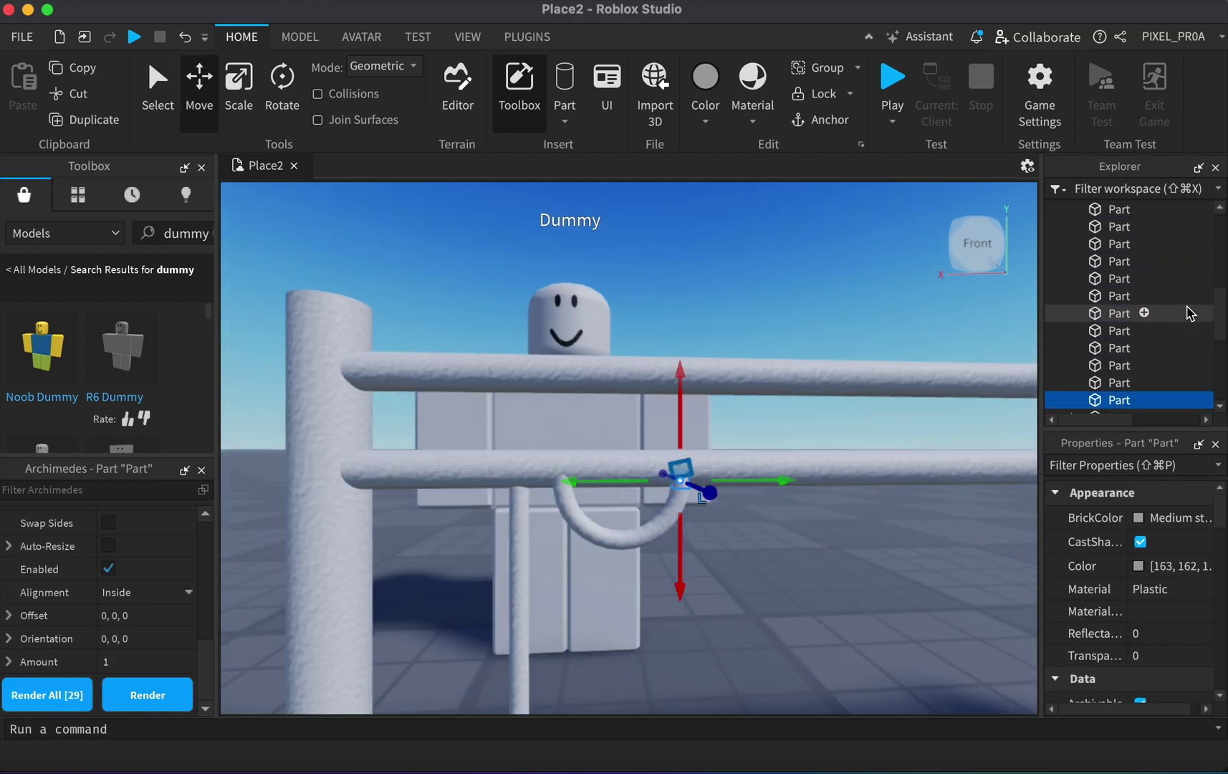
left_click_drag(736, 569, 566, 493)
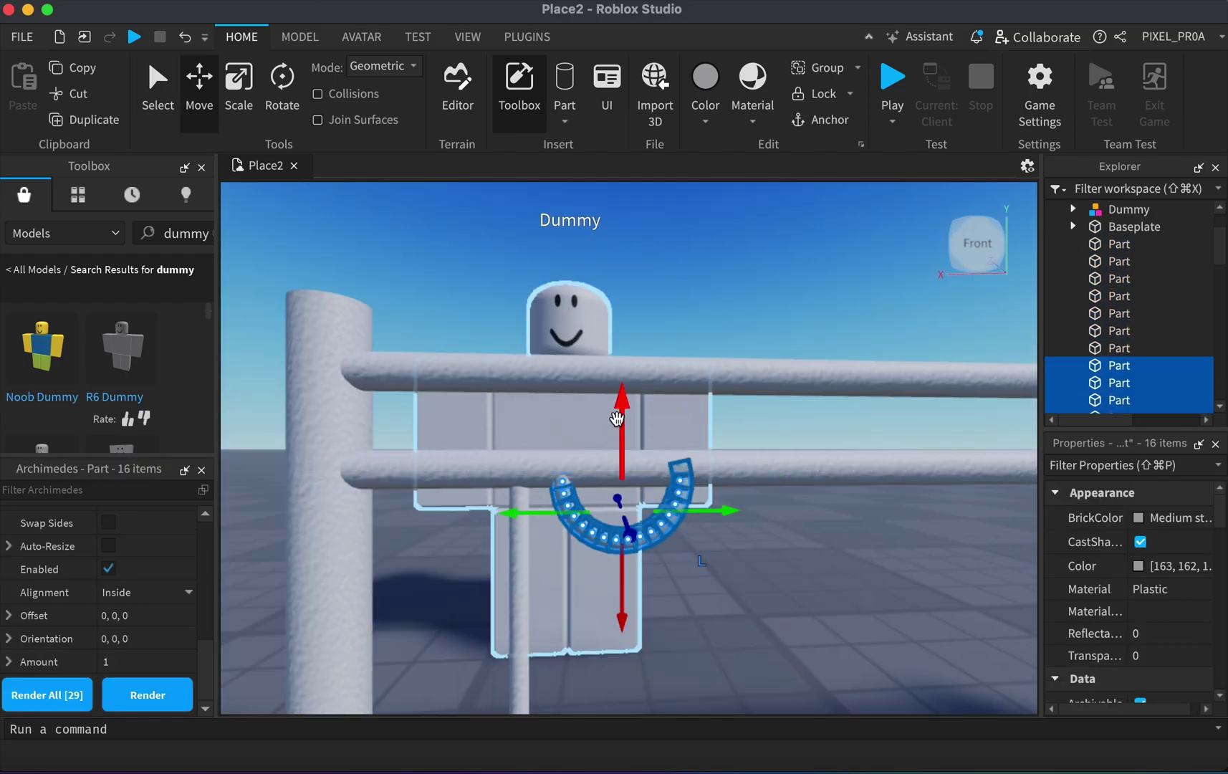
left_click_drag(625, 617, 625, 686)
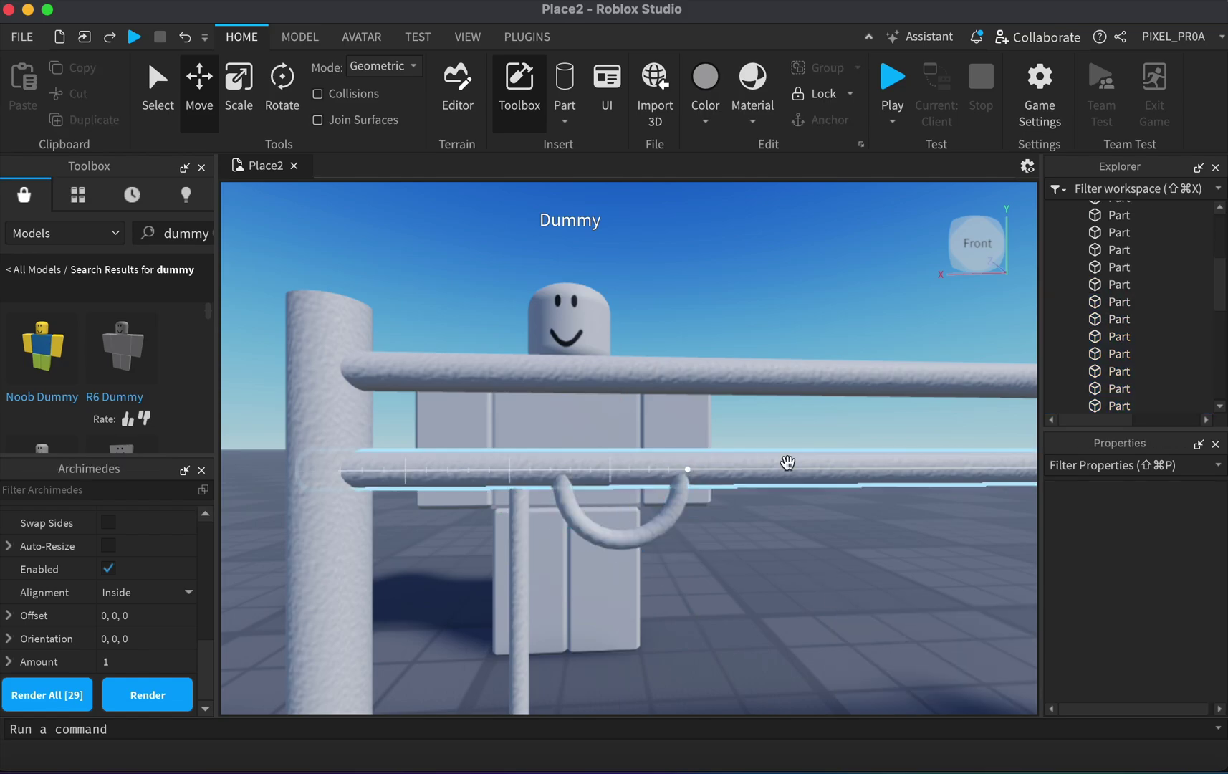
left_click(1118, 327)
key("Down")
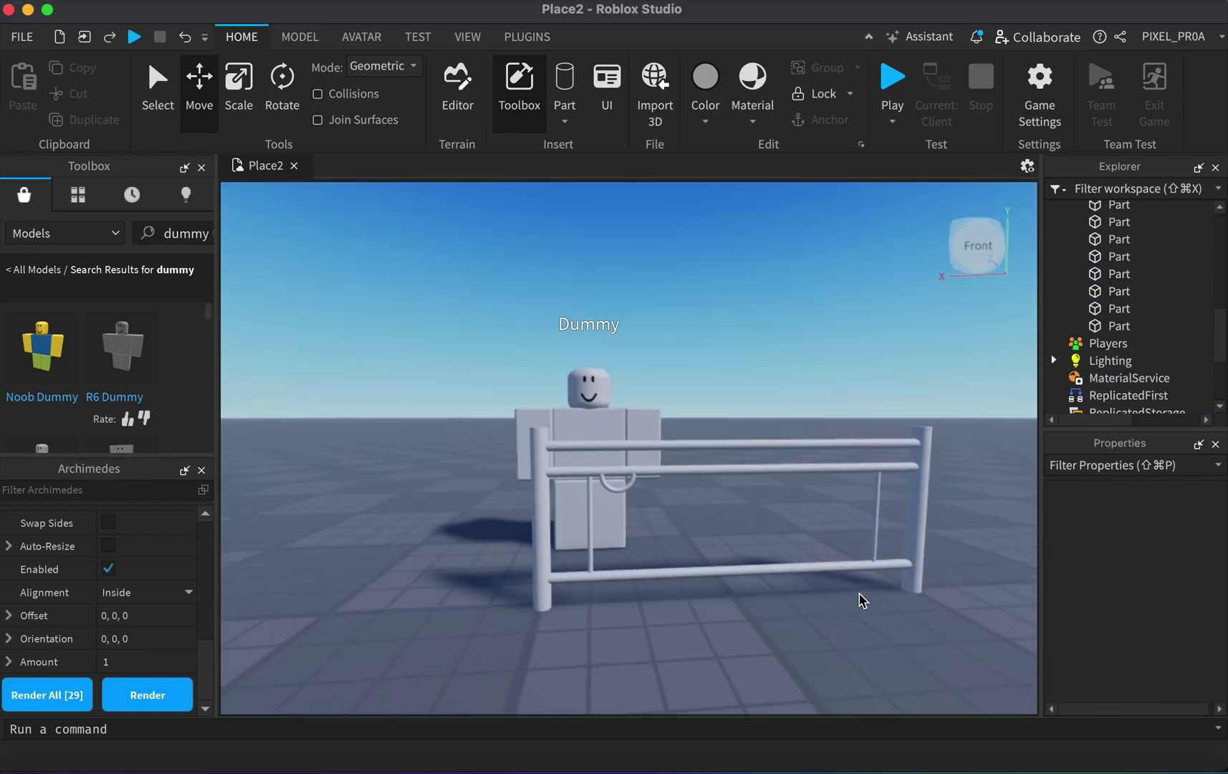
Select the 16 segments of the U-shaped curve and gather them in a folder named ACH.
scroll(860, 598, "up", 5)
left_click(1118, 358)
left_click(1179, 263, "shift")
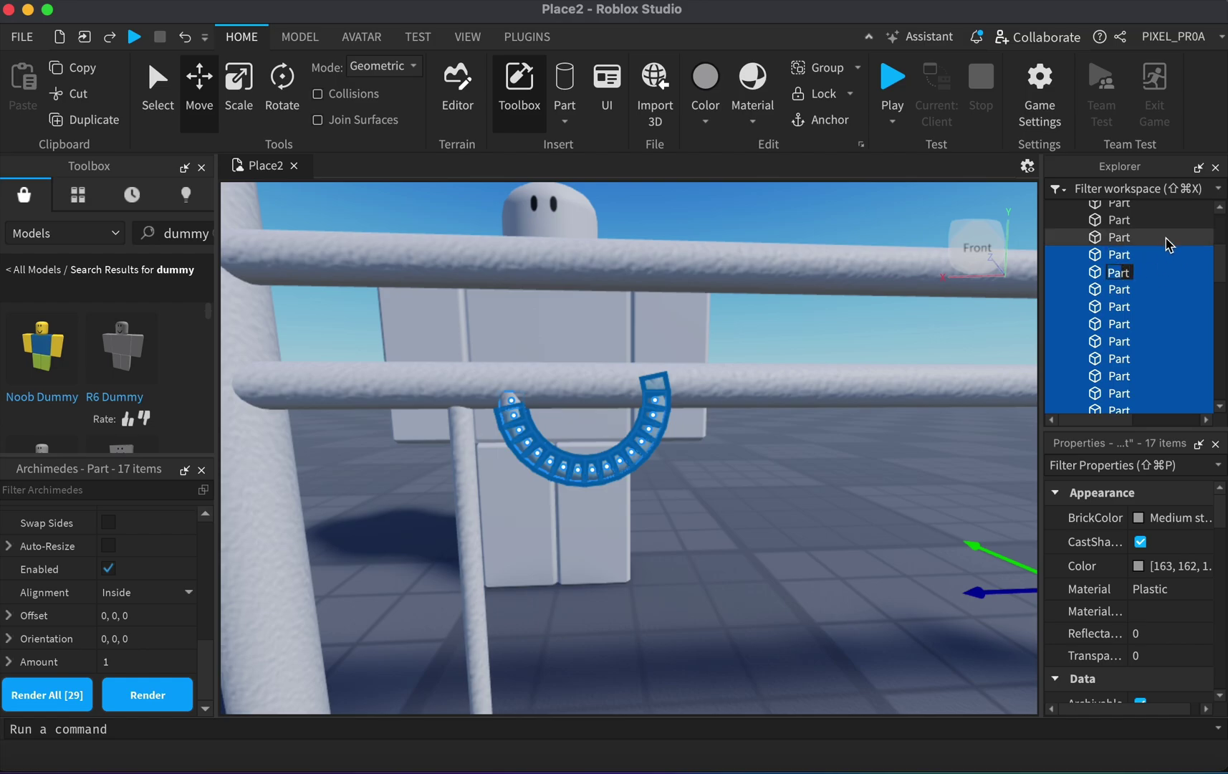
left_click(1120, 272)
left_click_drag(487, 365, 715, 479)
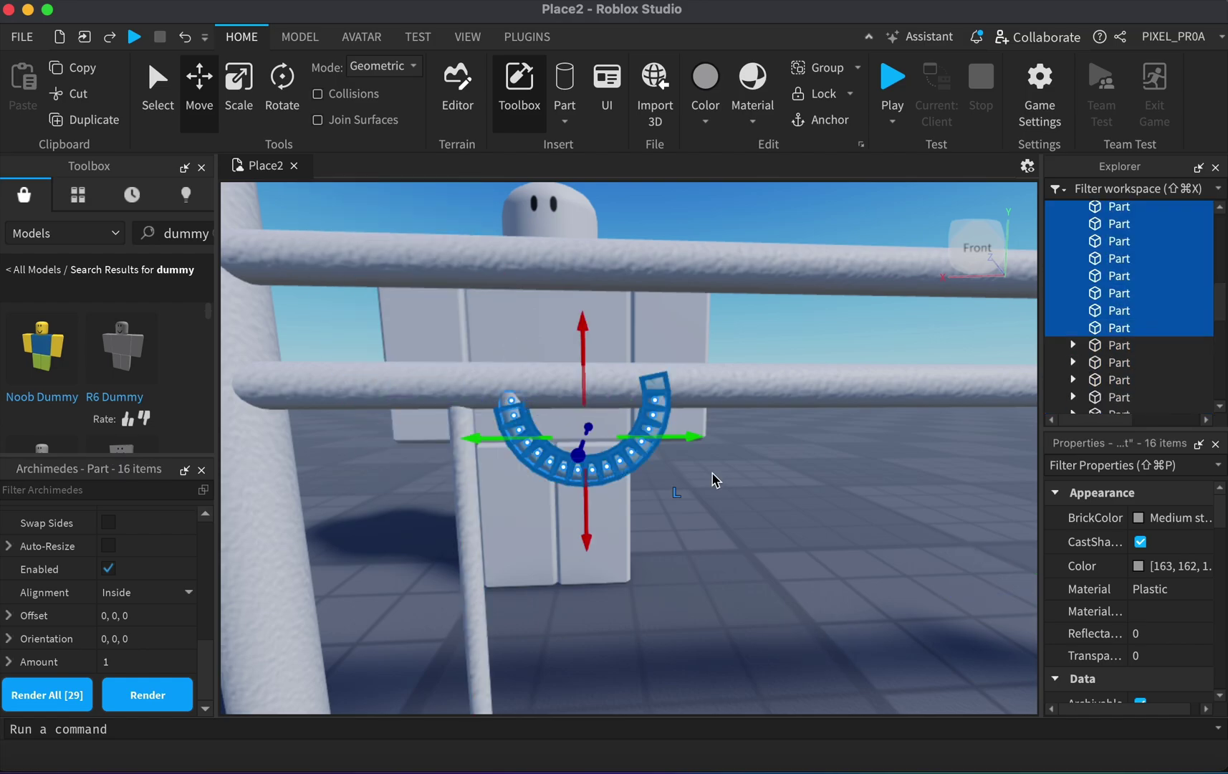
right_click(1169, 312)
left_click(1131, 191)
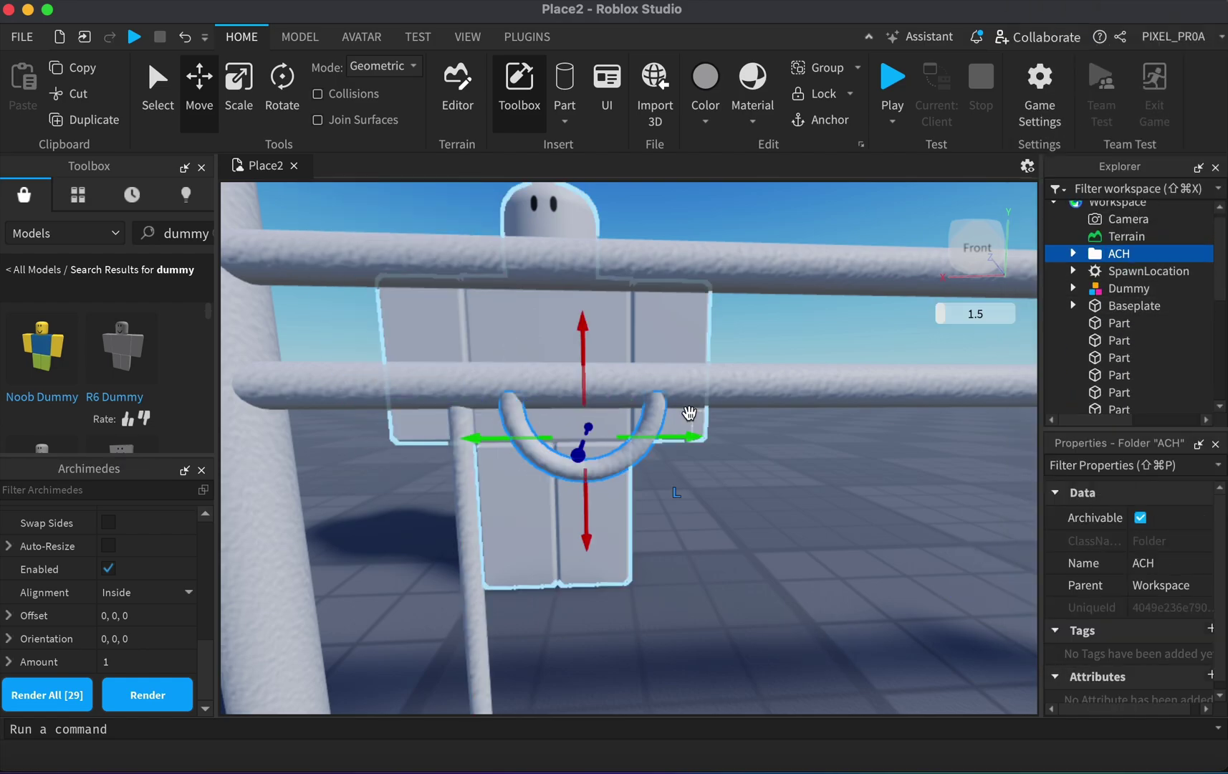
Move the ACH curve down from the middle rail and place a flipped duplicate over the bottom rail.
left_click_drag(586, 537, 586, 566)
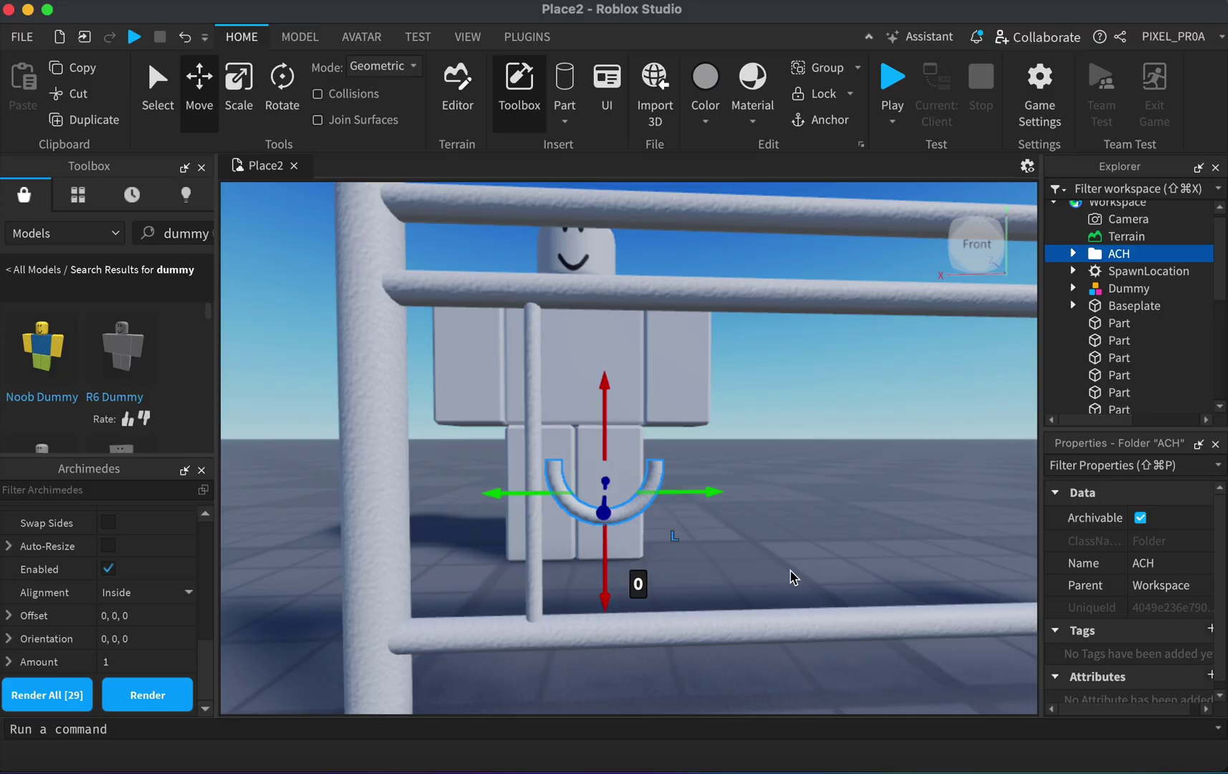
left_click_drag(543, 466, 582, 545)
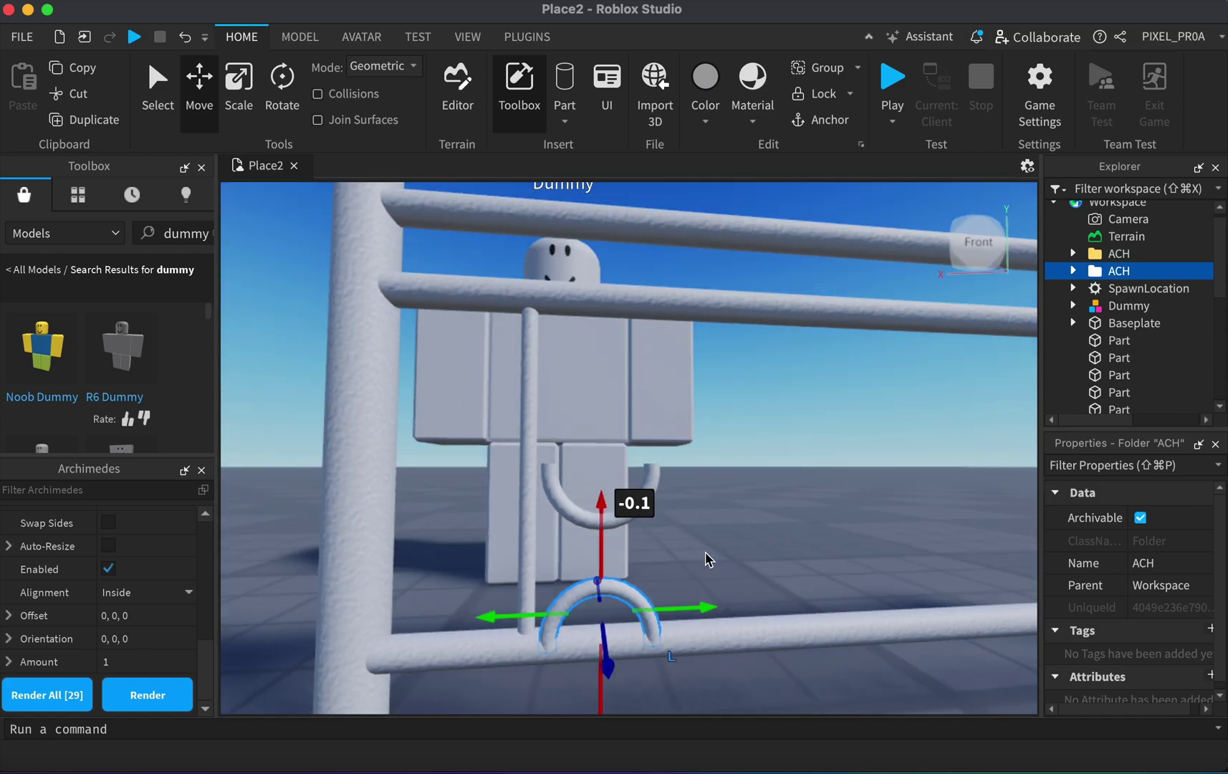
Set the move snapping to 0.05 studs and shift the end segment of the U-shaped curve 0.05 studs sideways.
left_click(650, 466)
left_click_drag(374, 461, 584, 459)
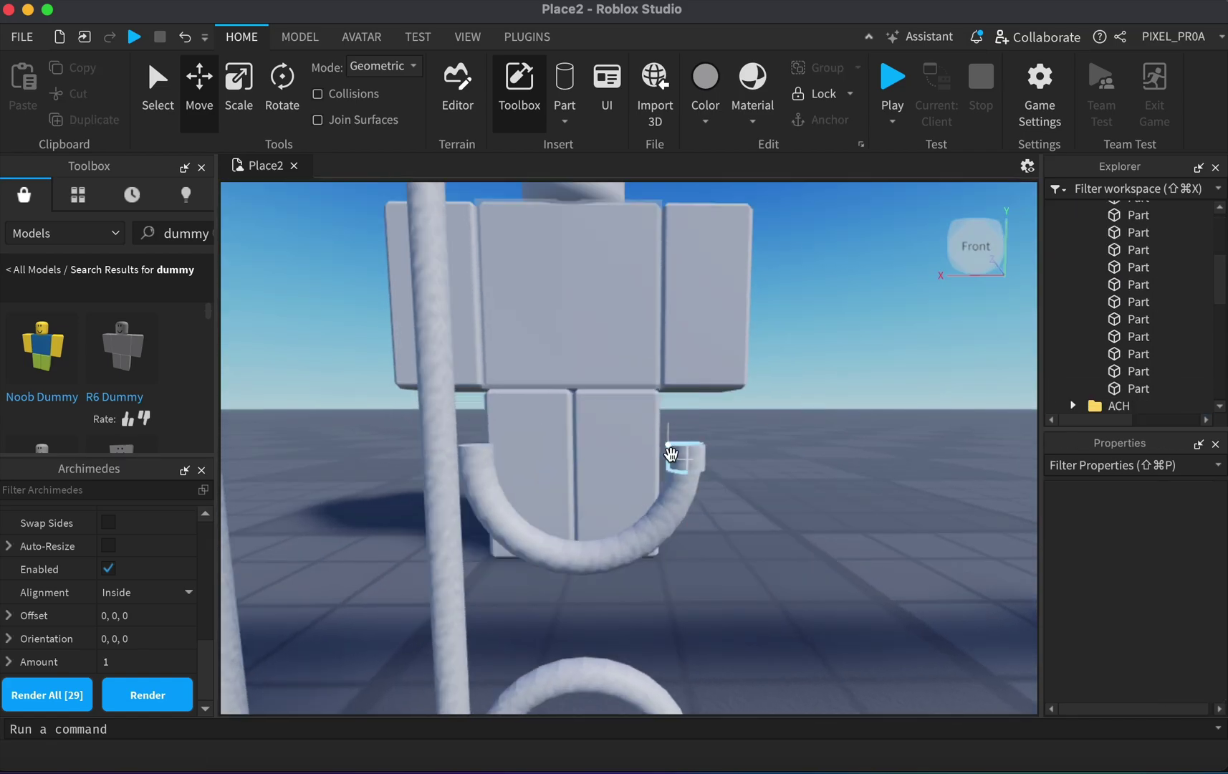
left_click(709, 460)
left_click_drag(710, 461, 620, 461)
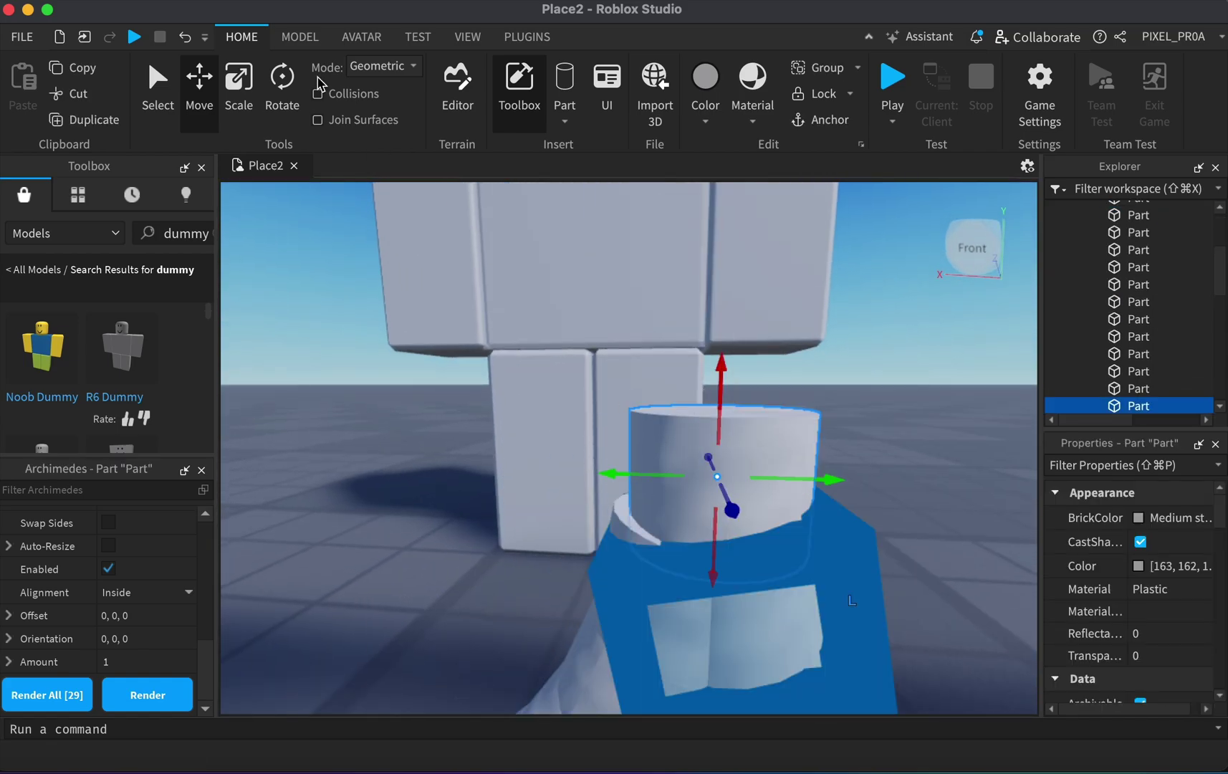
left_click(299, 37)
left_click(448, 94)
type("0.05")
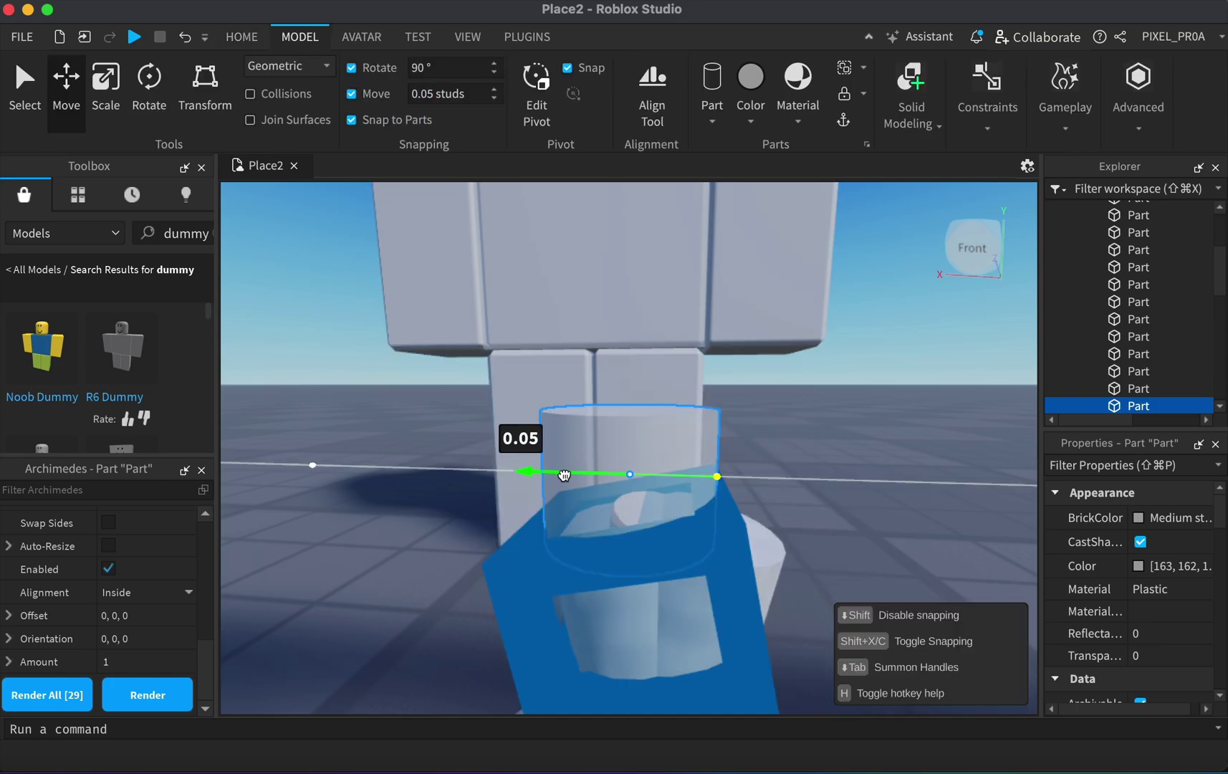
Set the move snapping to 0.1 studs and stretch both end segments of the U-shaped curve up to the middle rail.
type("0.01")
key("Return")
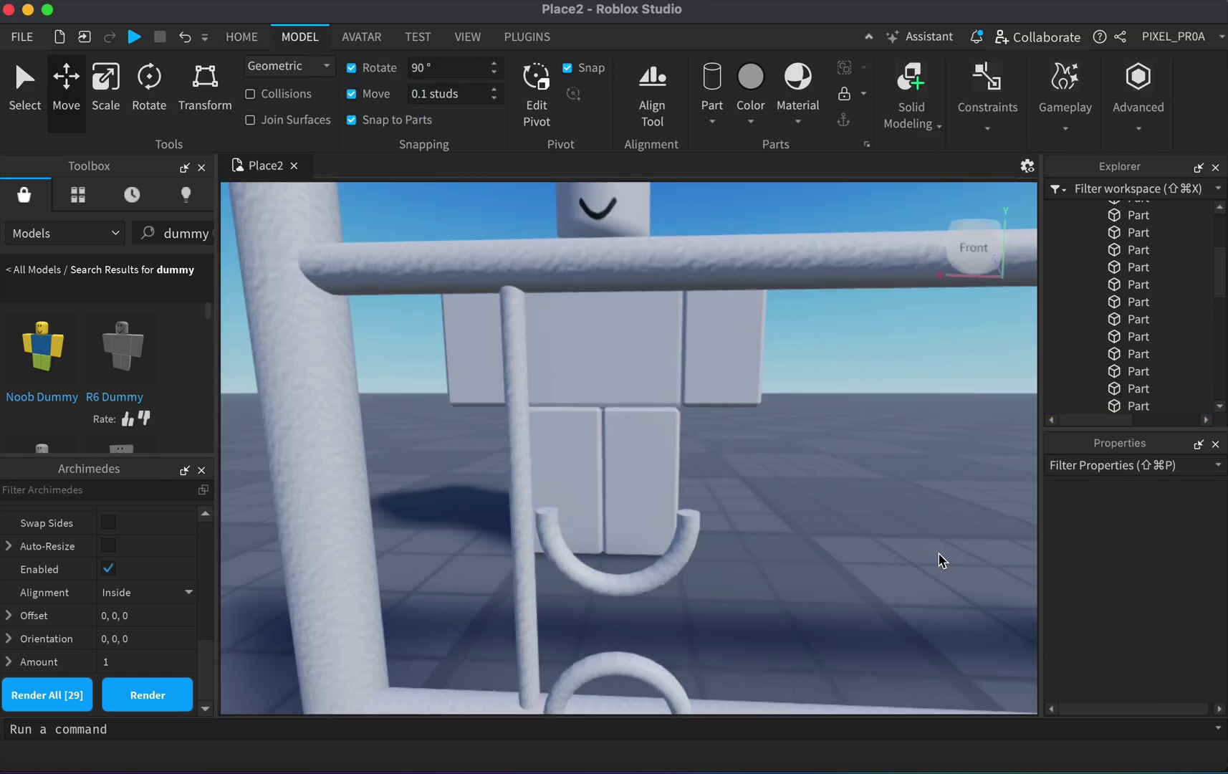
left_click(693, 530)
key("super+3")
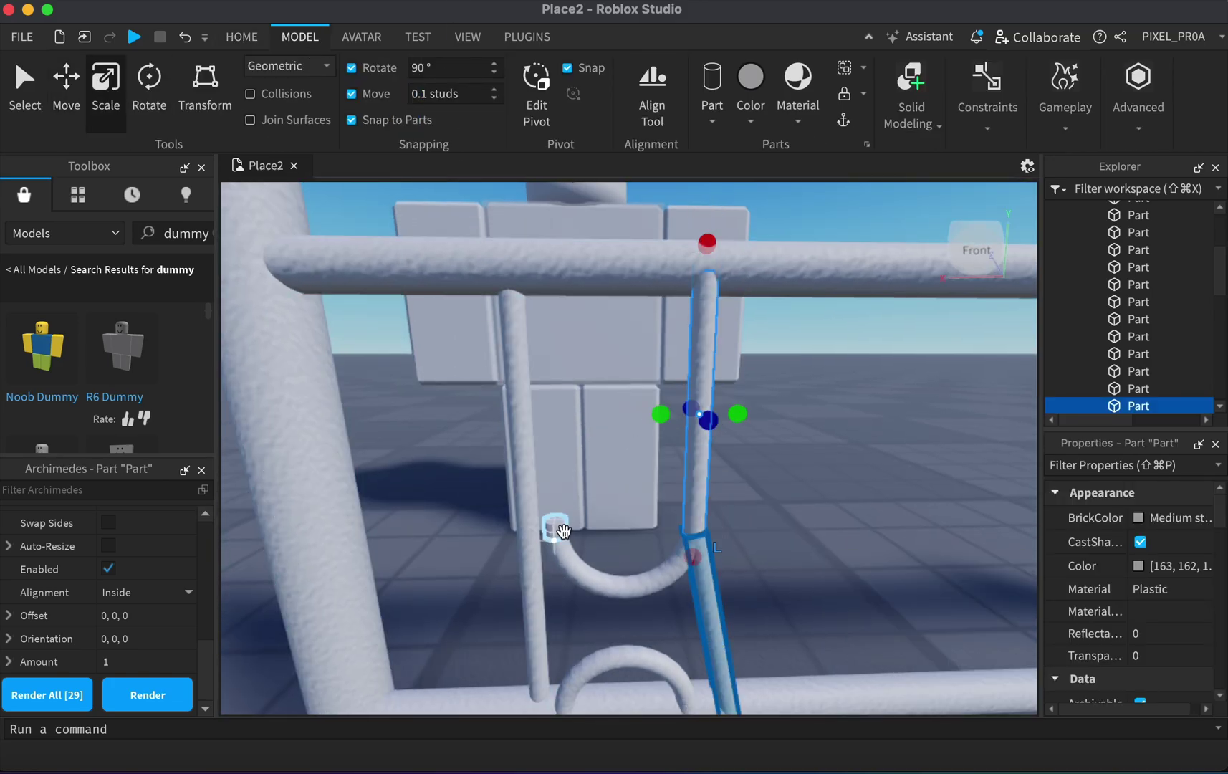
left_click_drag(707, 242, 568, 244)
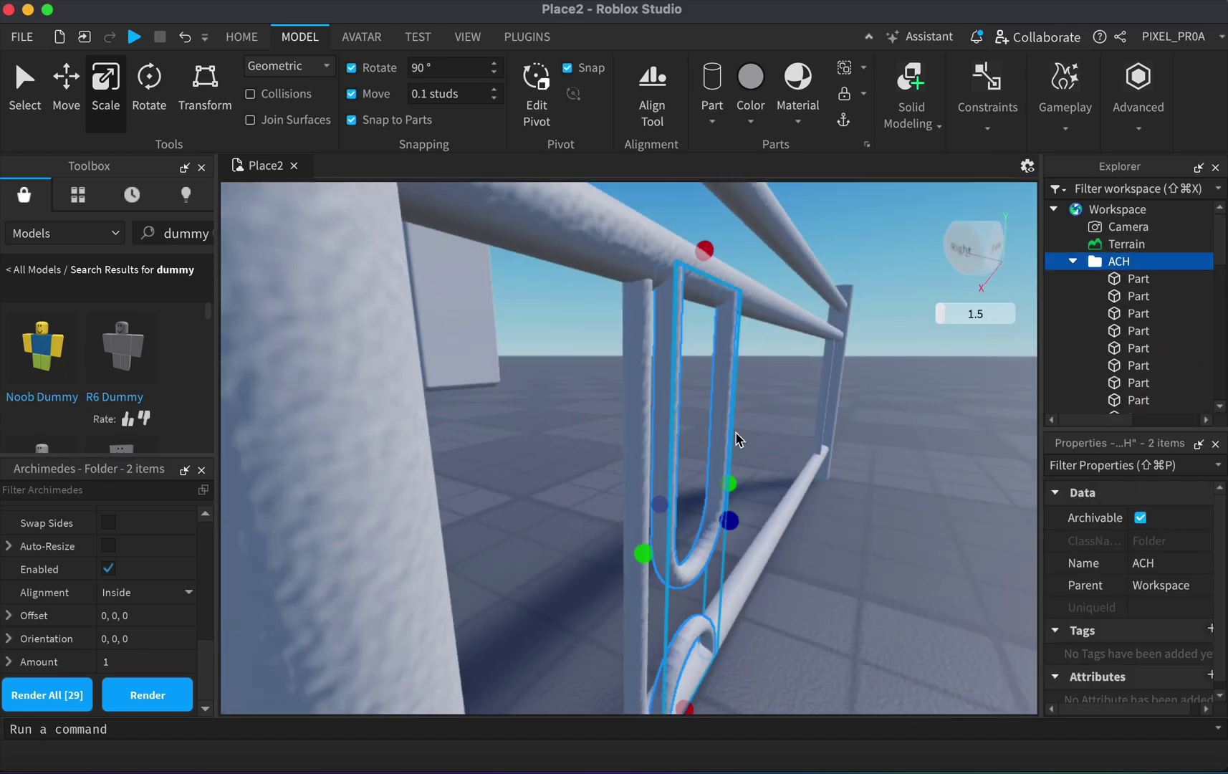
Check the Technology property of Lighting and slide both ACH curve folders sideways closer to the first vertical bar.
key("super+2")
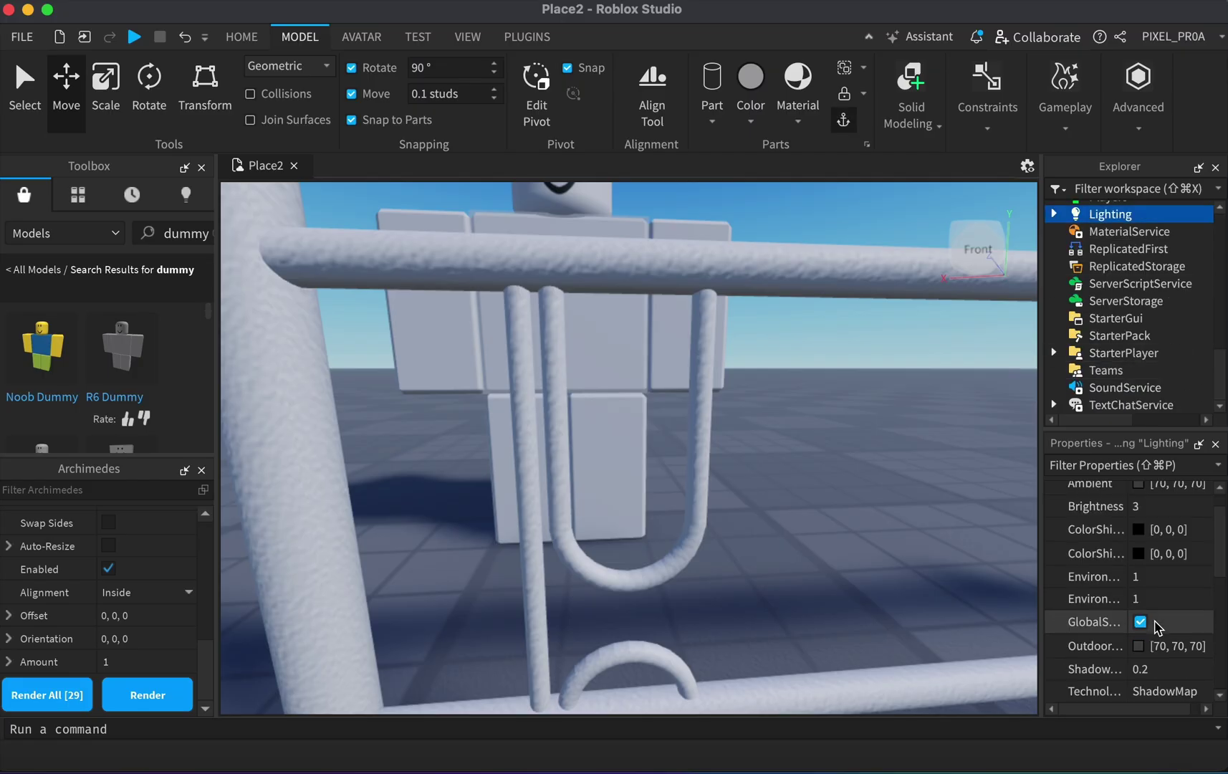
left_click(1151, 686)
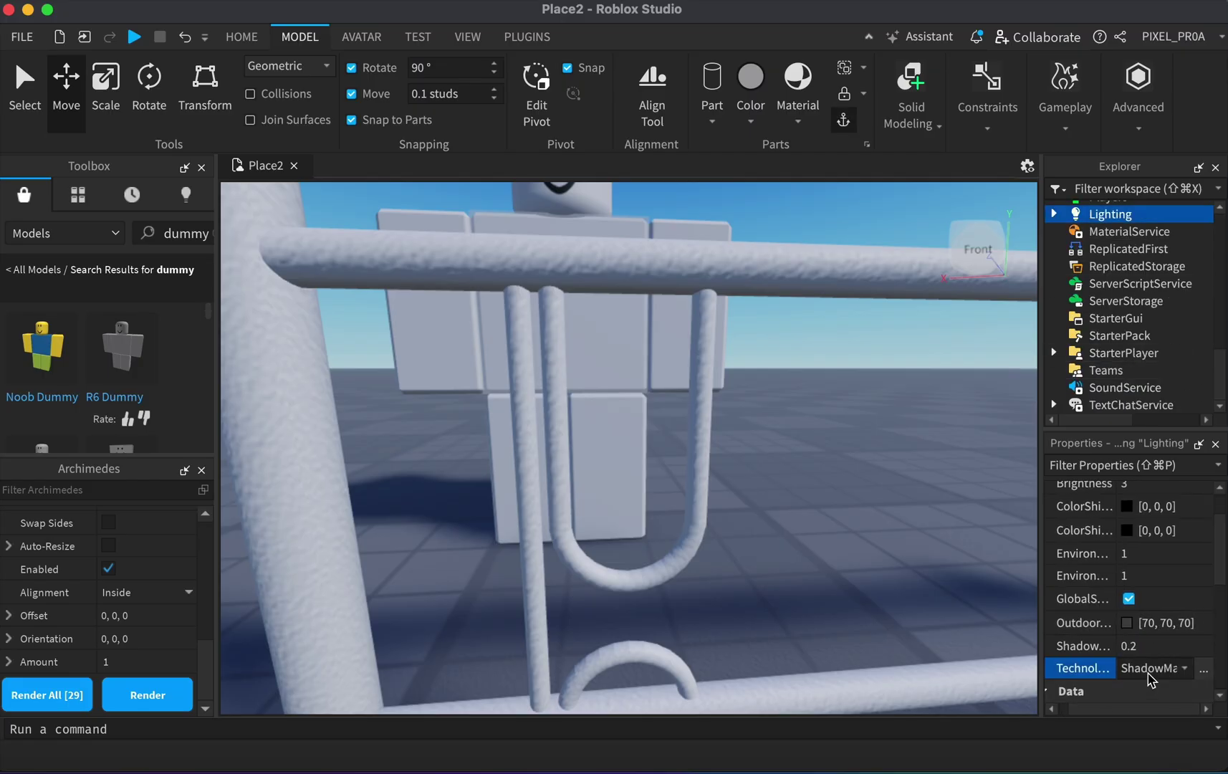
left_click(1118, 261)
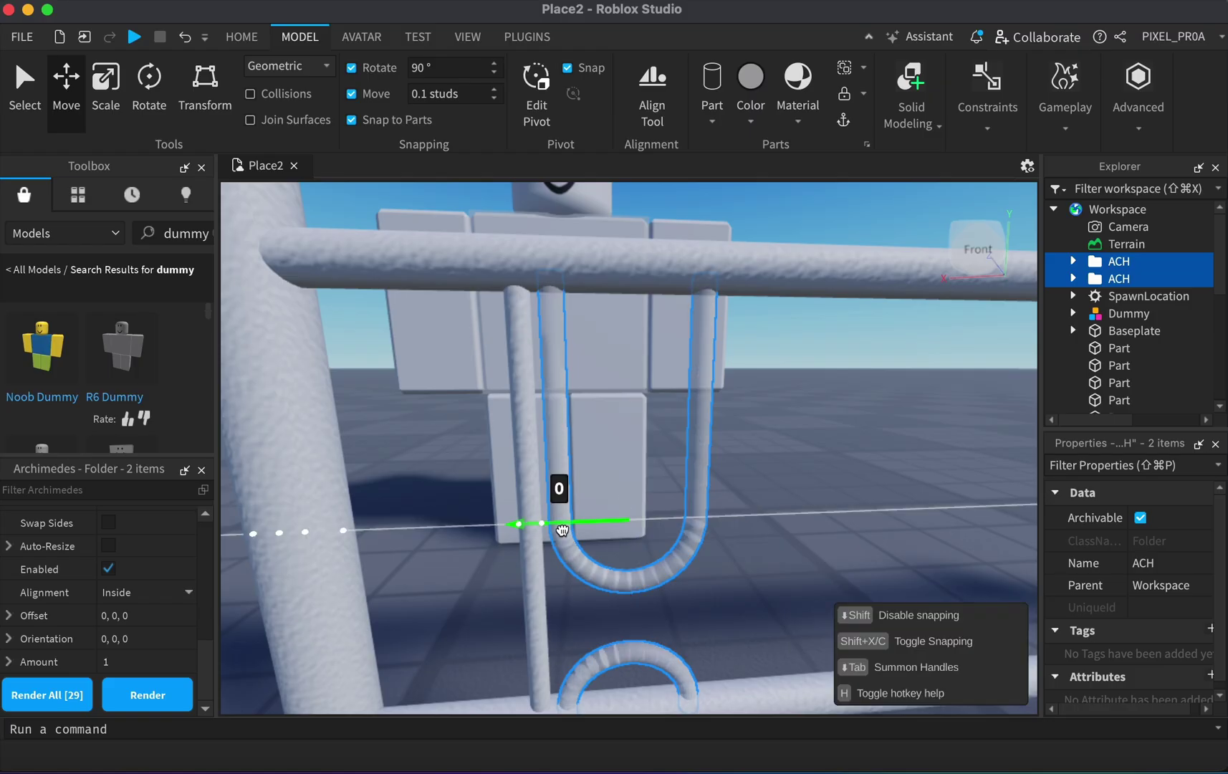
left_click_drag(731, 516, 796, 507)
Lengthen both straight legs of the upper U-shaped curve so they end inside the middle rail.
left_click(786, 592)
left_click(706, 616)
key("super+3")
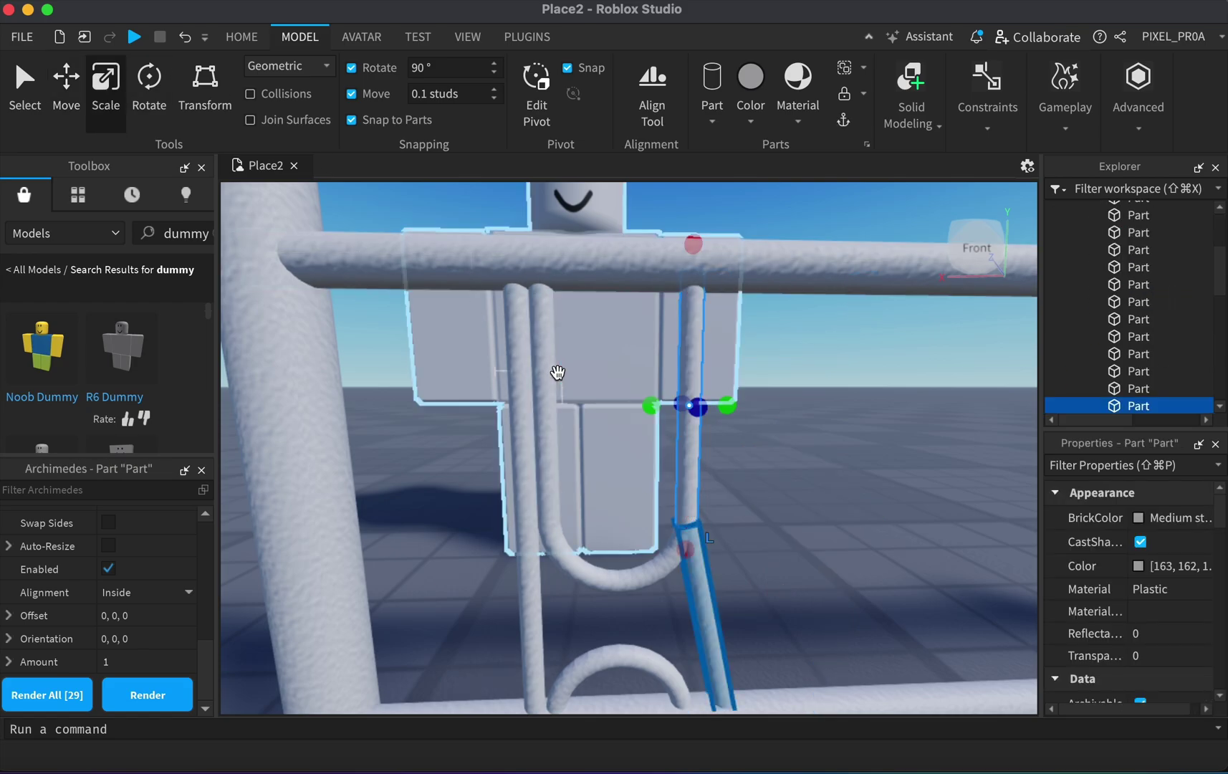
left_click_drag(662, 293, 617, 215)
key("super+z")
left_click(686, 186)
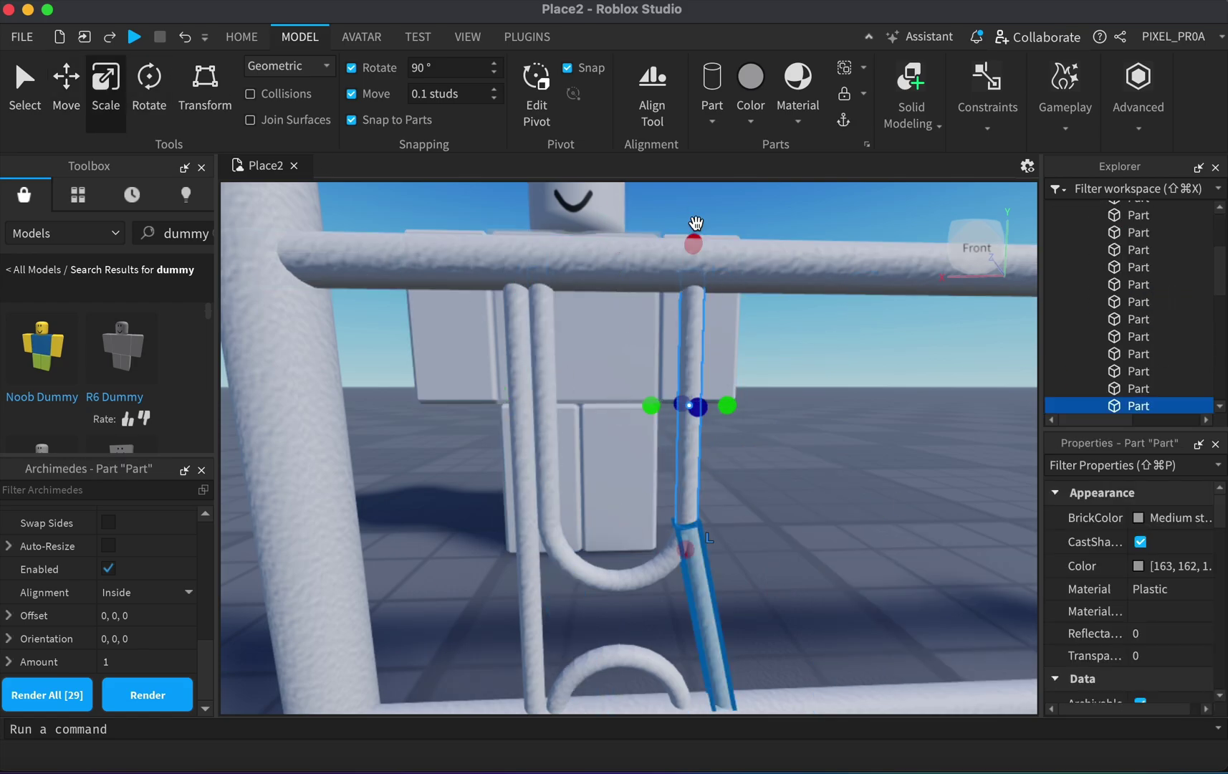
left_click(530, 213)
key("super+2")
scroll(1162, 334, "up", 5)
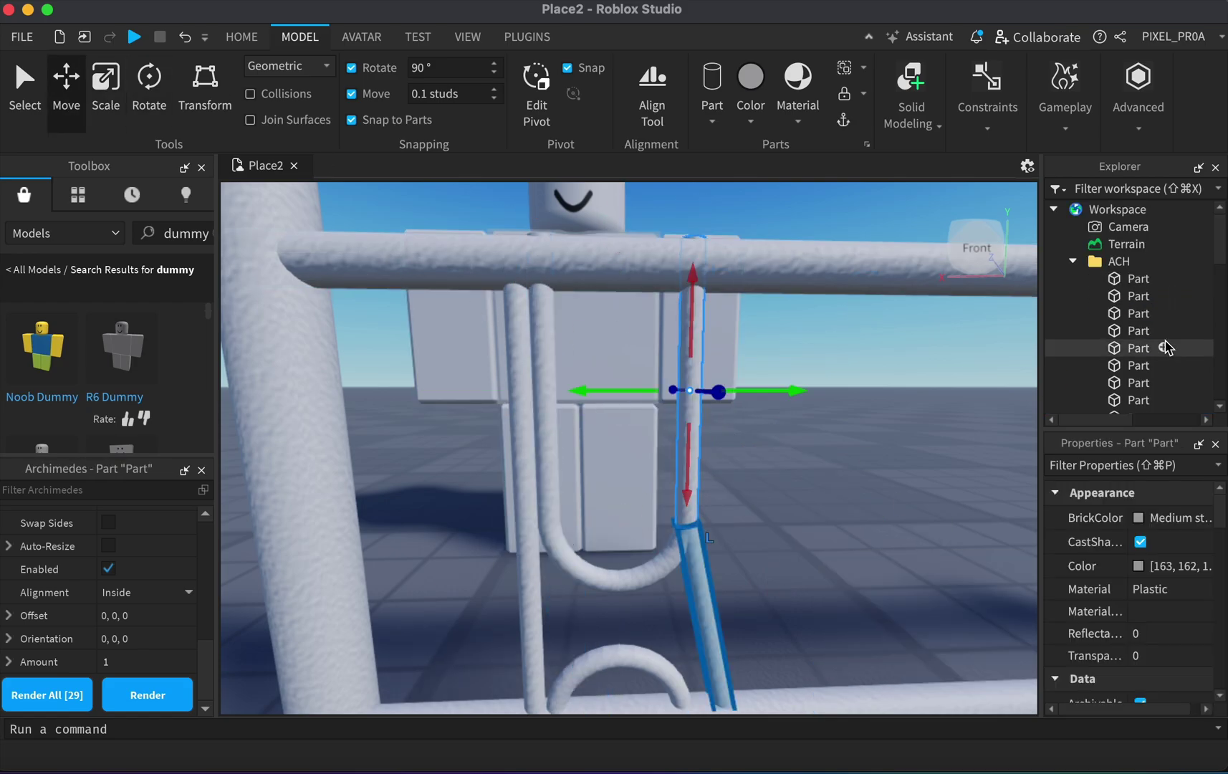
left_click(1120, 261)
left_click(971, 396)
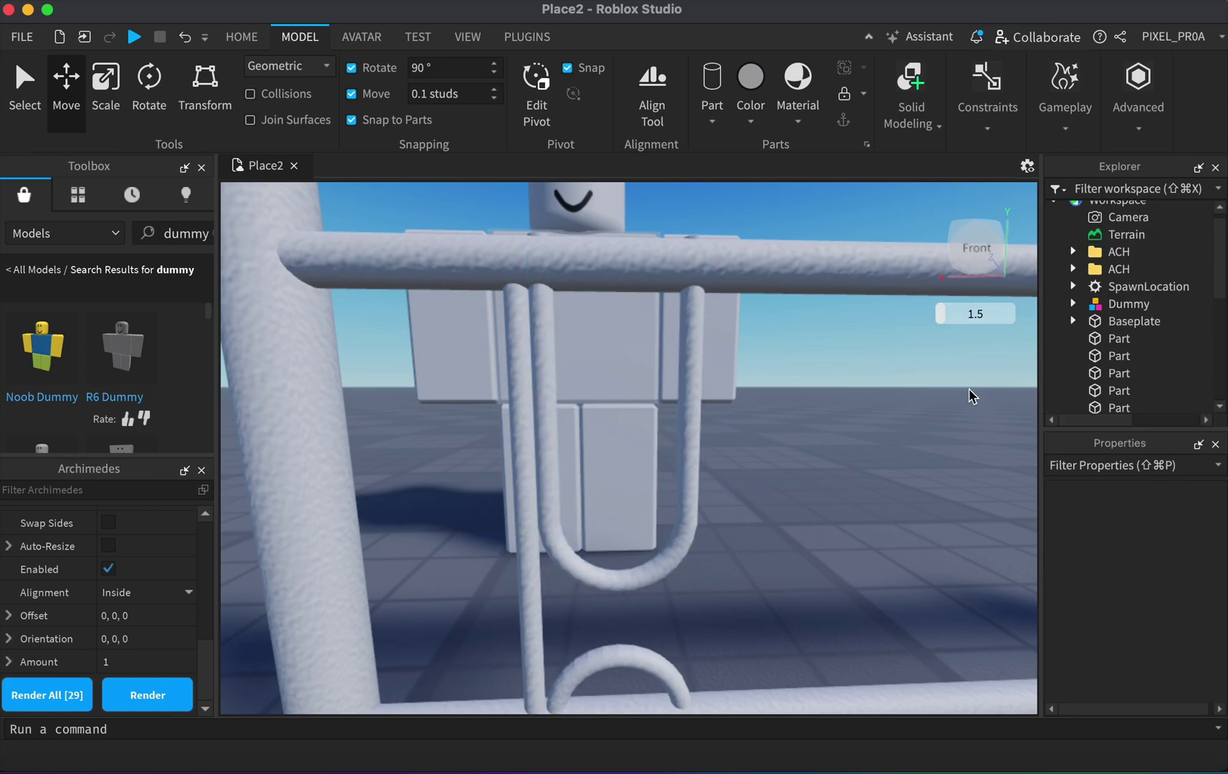
Duplicate the two ACH curve folders, flip the copies upside down and place them directly beside the first pair.
left_click(541, 381)
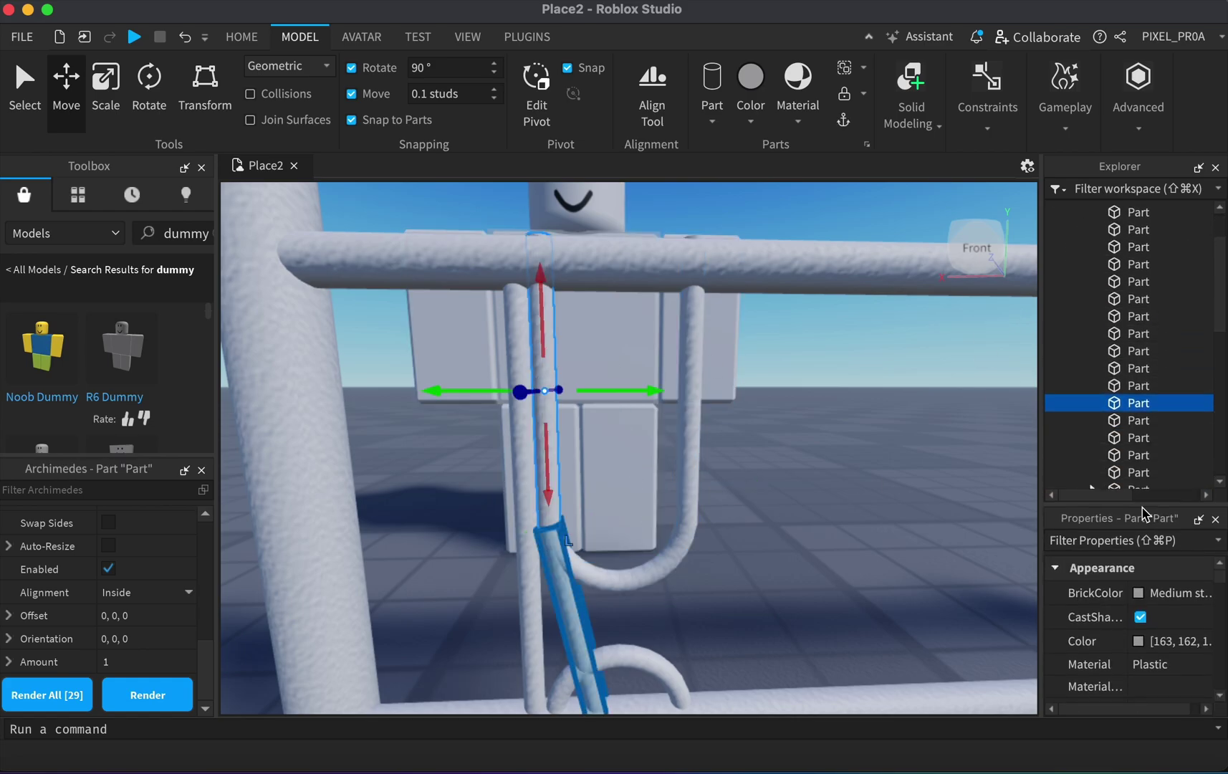
left_click(1138, 454, "ctrl")
left_click_drag(620, 519, 749, 557)
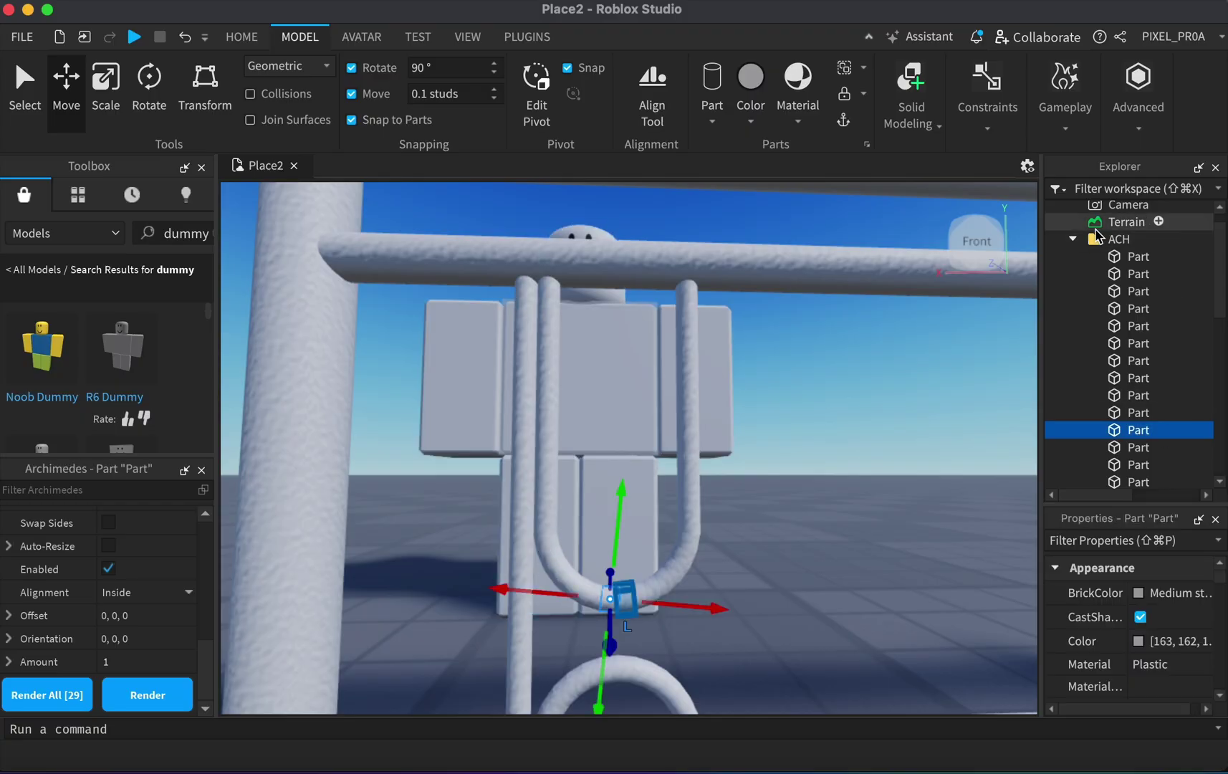
left_click(1097, 238)
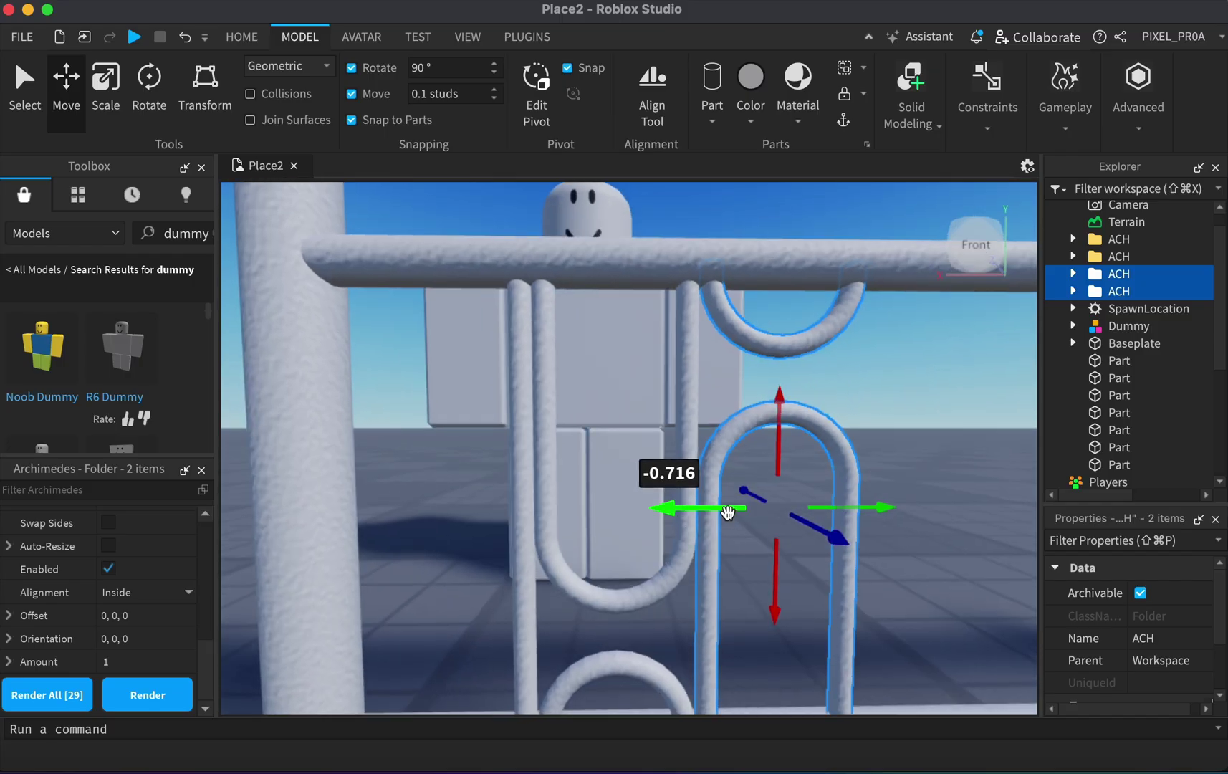
left_click_drag(684, 519, 828, 506)
Place a copy of the flipped ACH pair 1.5 studs farther along and a copy of the upright pair in the gap.
scroll(949, 587, "down", 3)
scroll(940, 587, "up", 3)
key("ctrl+d")
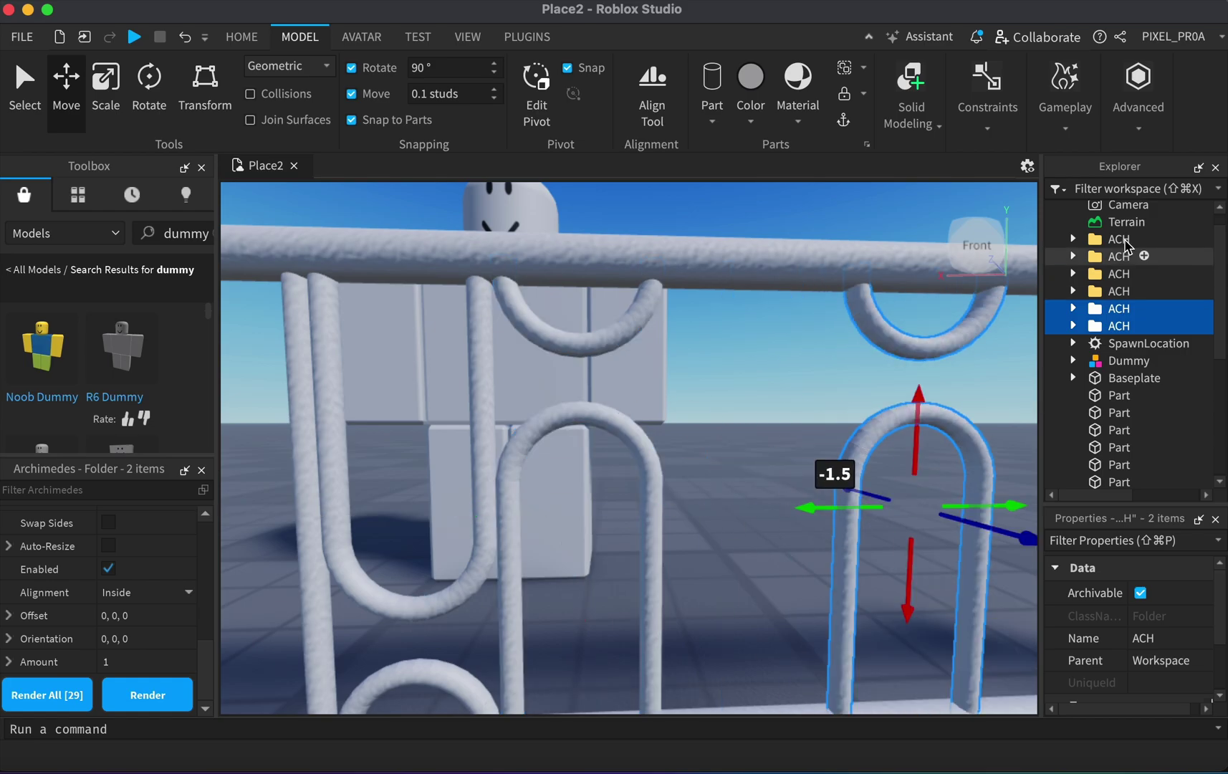
key("ctrl+d")
left_click_drag(448, 510, 638, 531)
left_click_drag(824, 510, 667, 508)
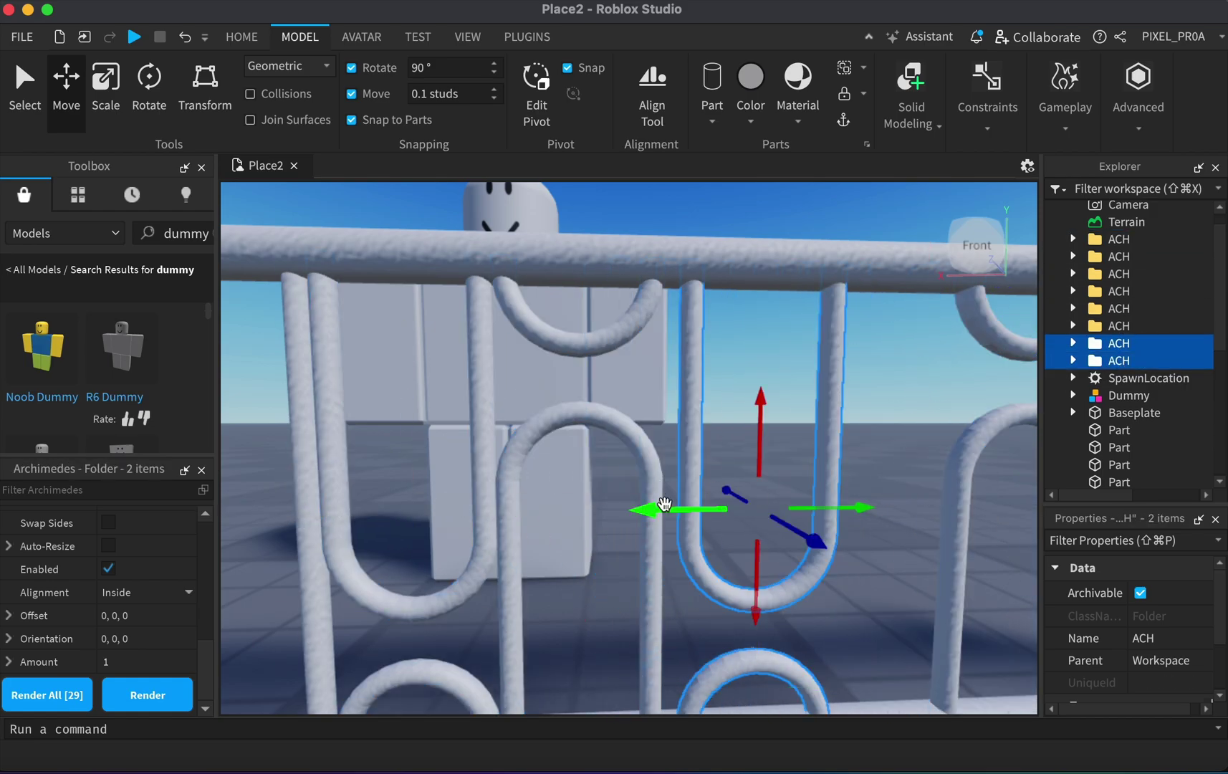
Select the outermost flipped ACH pair and move it 0.58 studs so it meets the third pair.
left_click(860, 610)
scroll(860, 610, "down", 2)
left_click(727, 667)
left_click(946, 548, "shift")
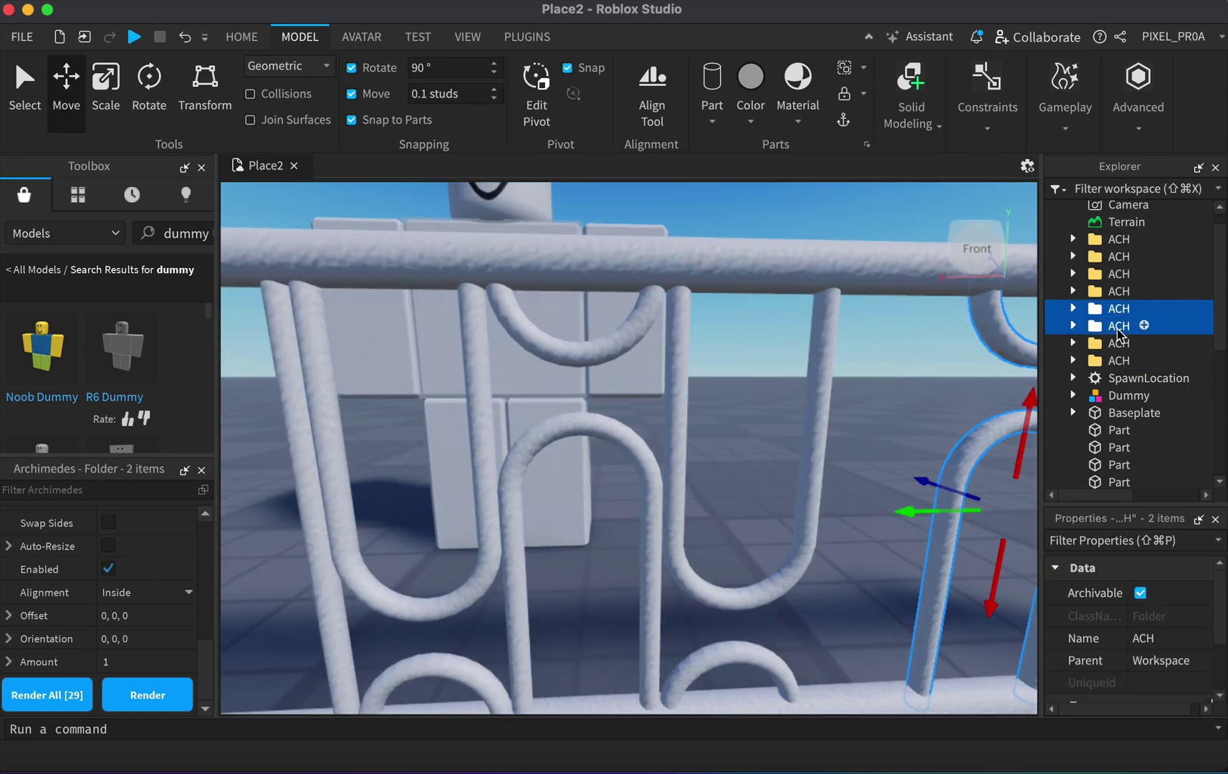
left_click_drag(964, 505, 930, 501)
scroll(930, 501, "down", 10)
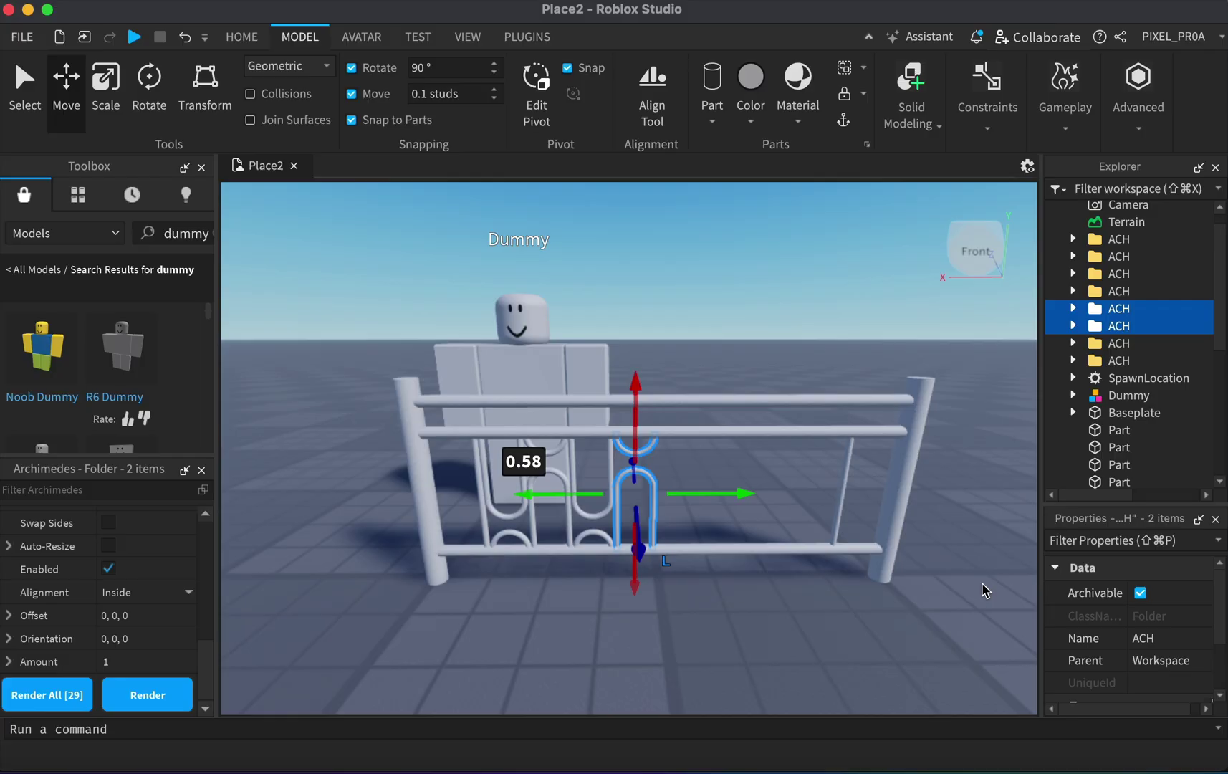
Shorten the fence at its far end by trimming the rails and moving the end post in, and remove the bar beside it.
left_click(871, 558)
key("super+3")
left_click_drag(905, 548, 891, 430)
key("super+d")
left_click(891, 466)
right_click_drag(891, 466, 1057, 347)
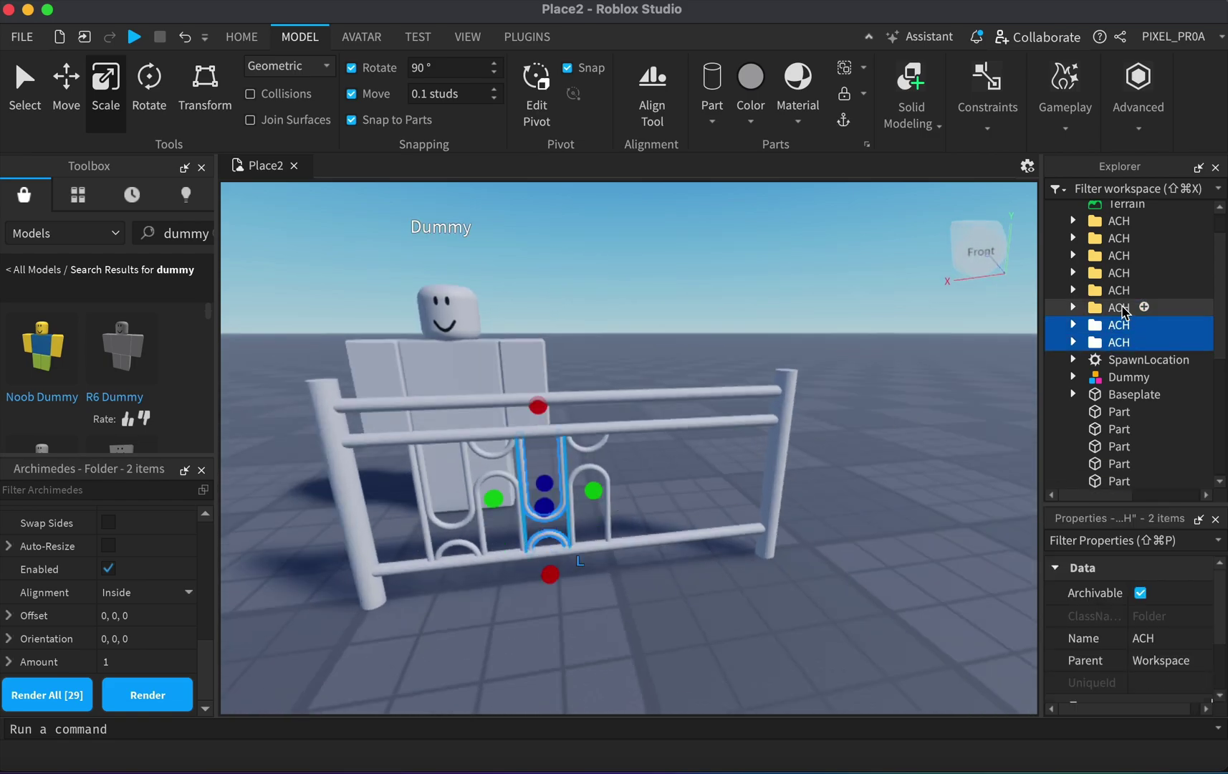
Duplicate the third and fourth pairs of ACH curves together and move the copies 1.43 studs along the fence.
key("super+d")
key("super+2")
left_click_drag(595, 492, 574, 508)
key("super+d")
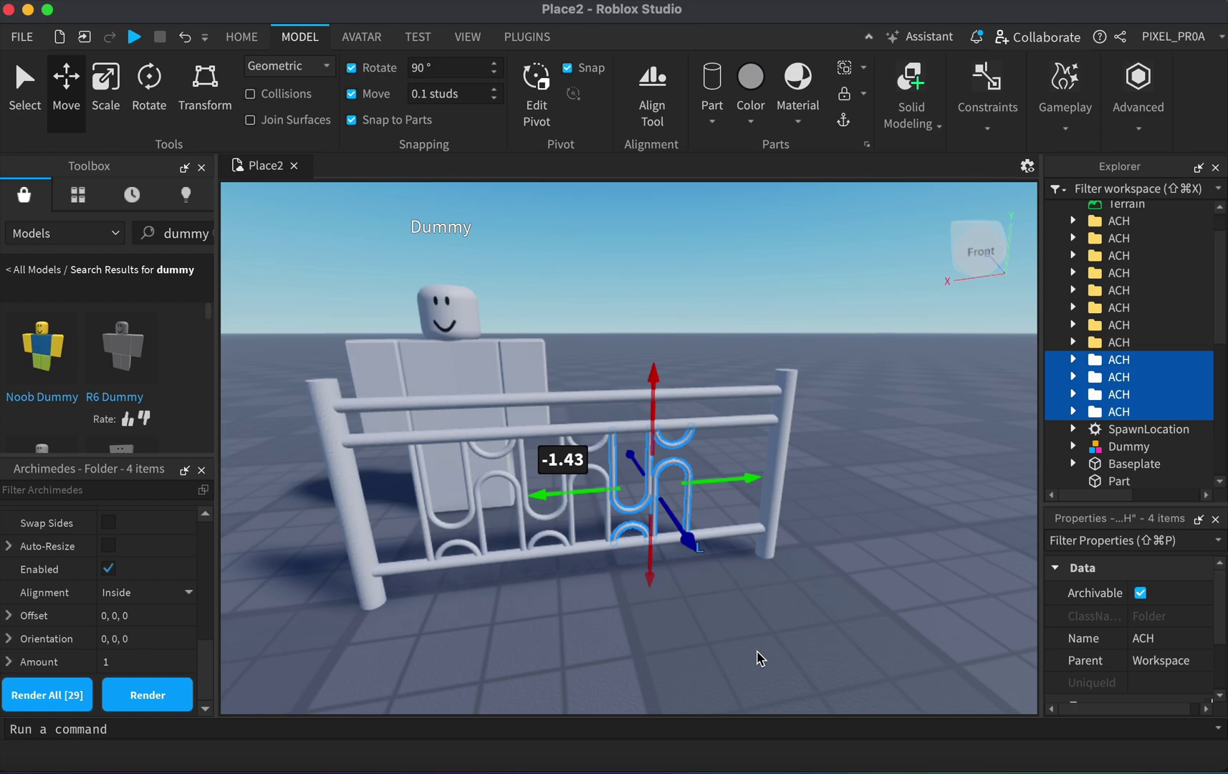
Add one more upright ACH pair at the pattern's end and copy the first vertical bar about 5 studs over to close it.
left_click(1181, 392)
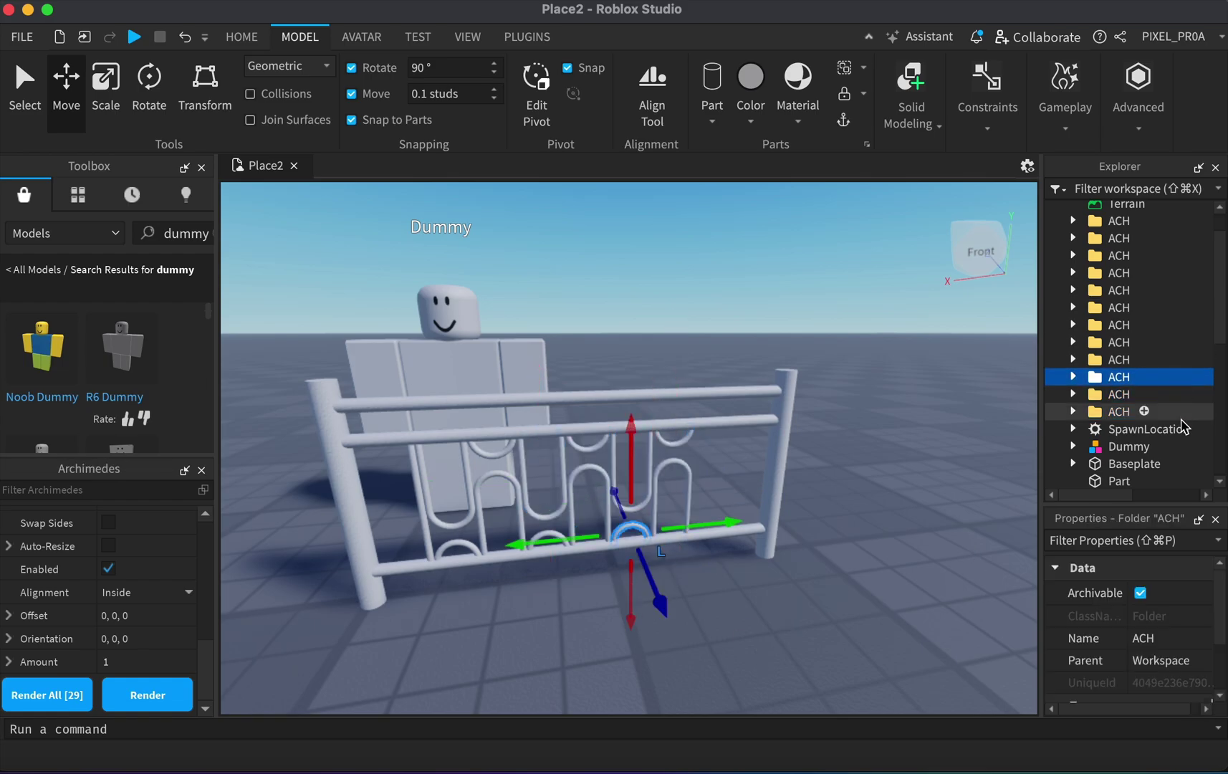
left_click(1160, 325)
left_click_drag(621, 500, 622, 501)
scroll(740, 567, "up", 5)
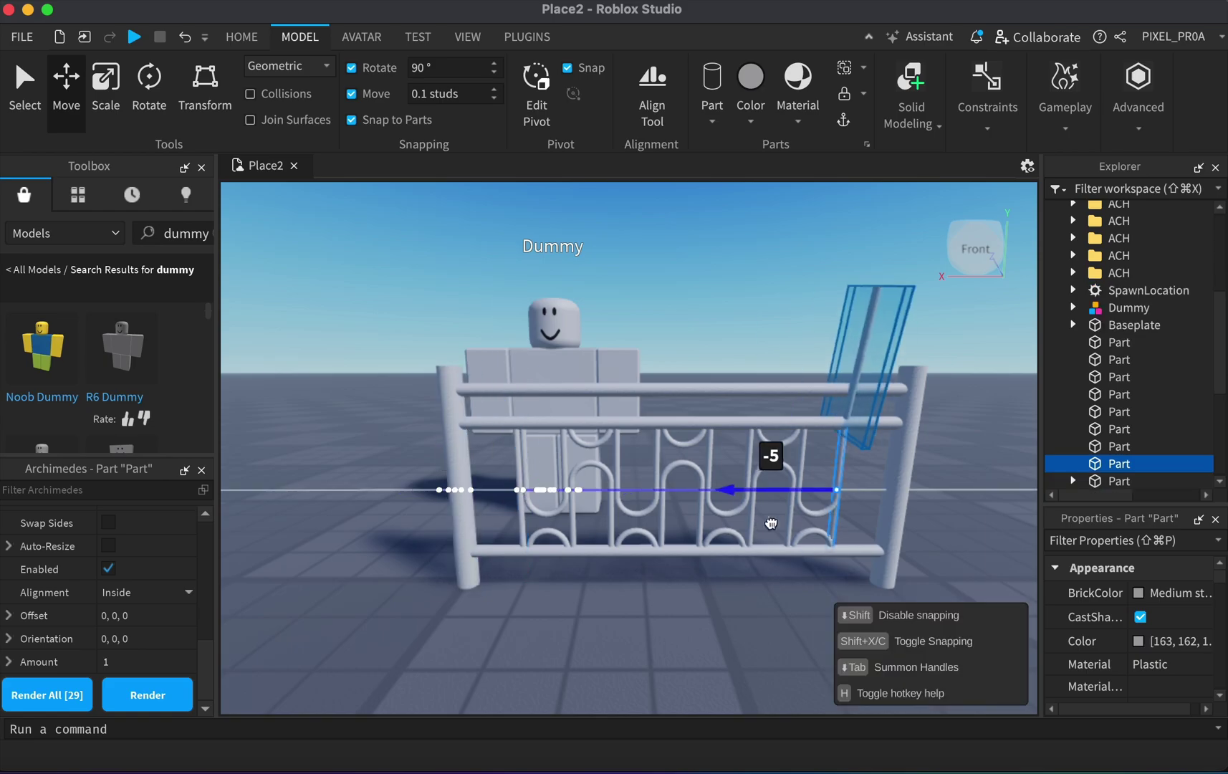
scroll(777, 617, "up", 5)
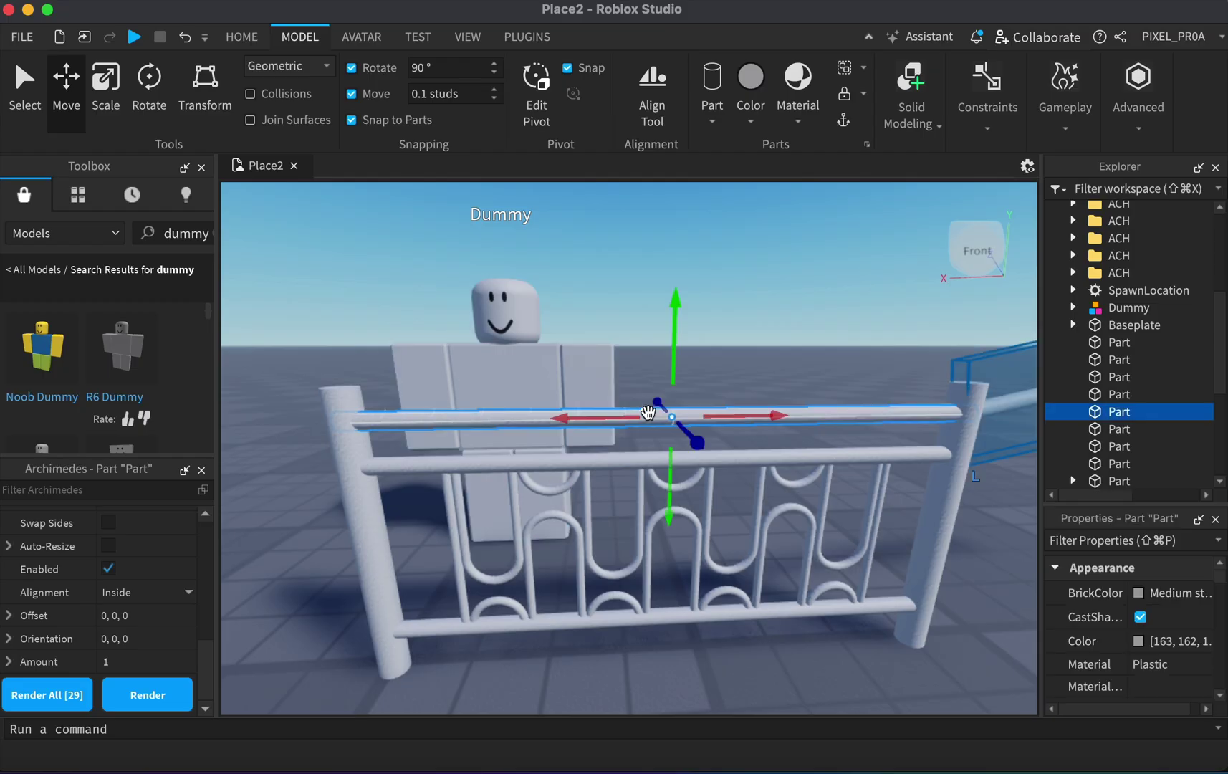
Duplicate the top rail and shorten both copies into separate pieces attached to the two posts, leaving a gap between them.
key("ctrl+d")
left_click(106, 114)
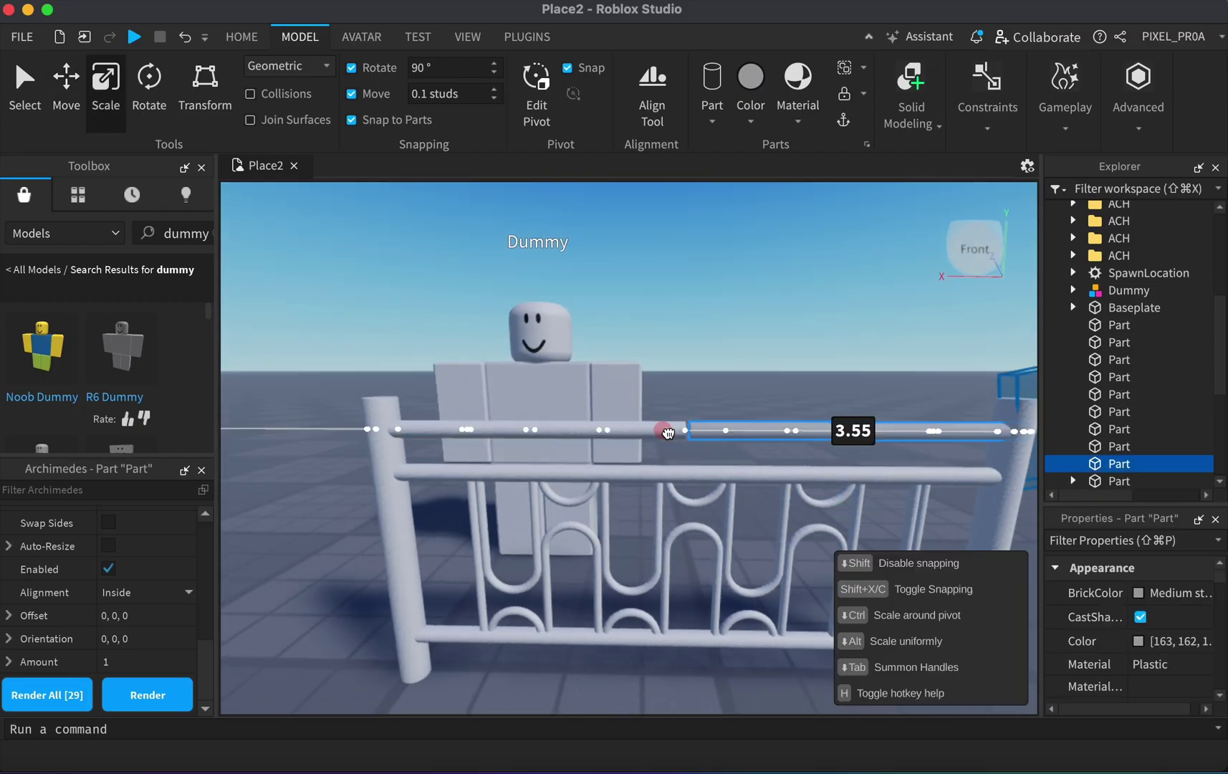
left_click_drag(671, 431, 718, 431)
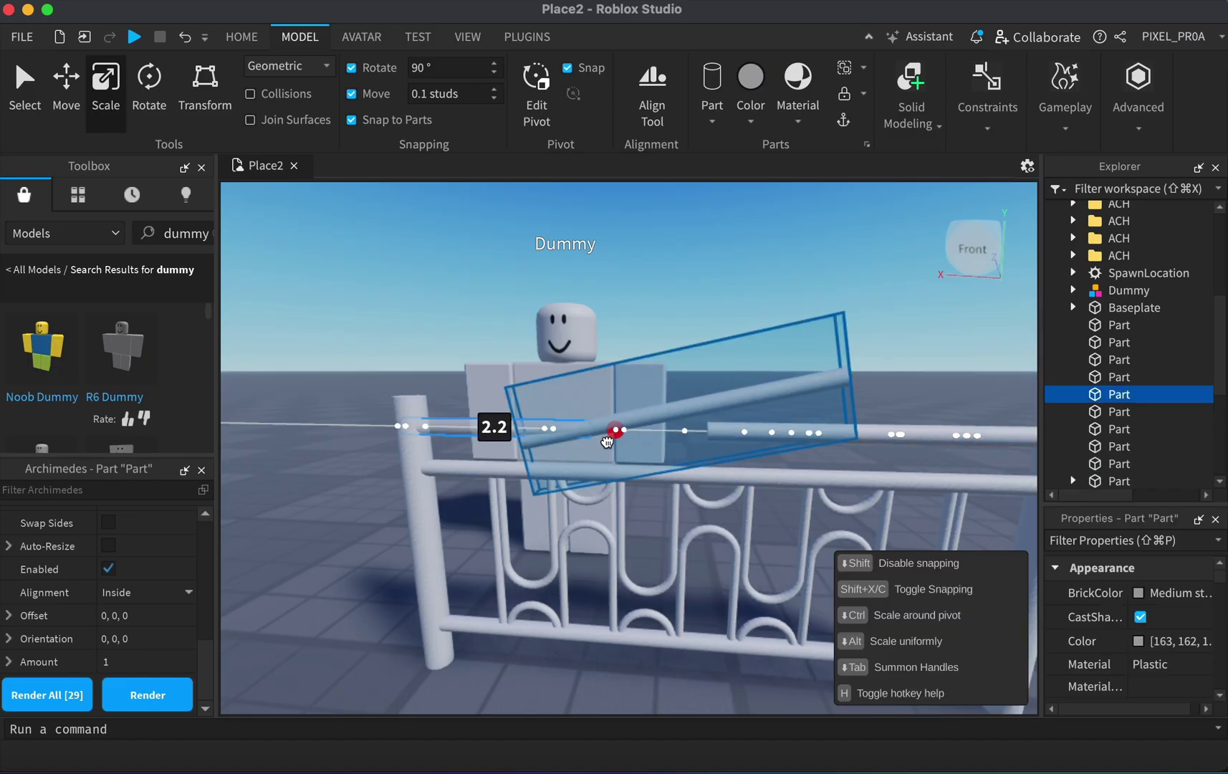
left_click_drag(615, 433, 582, 438)
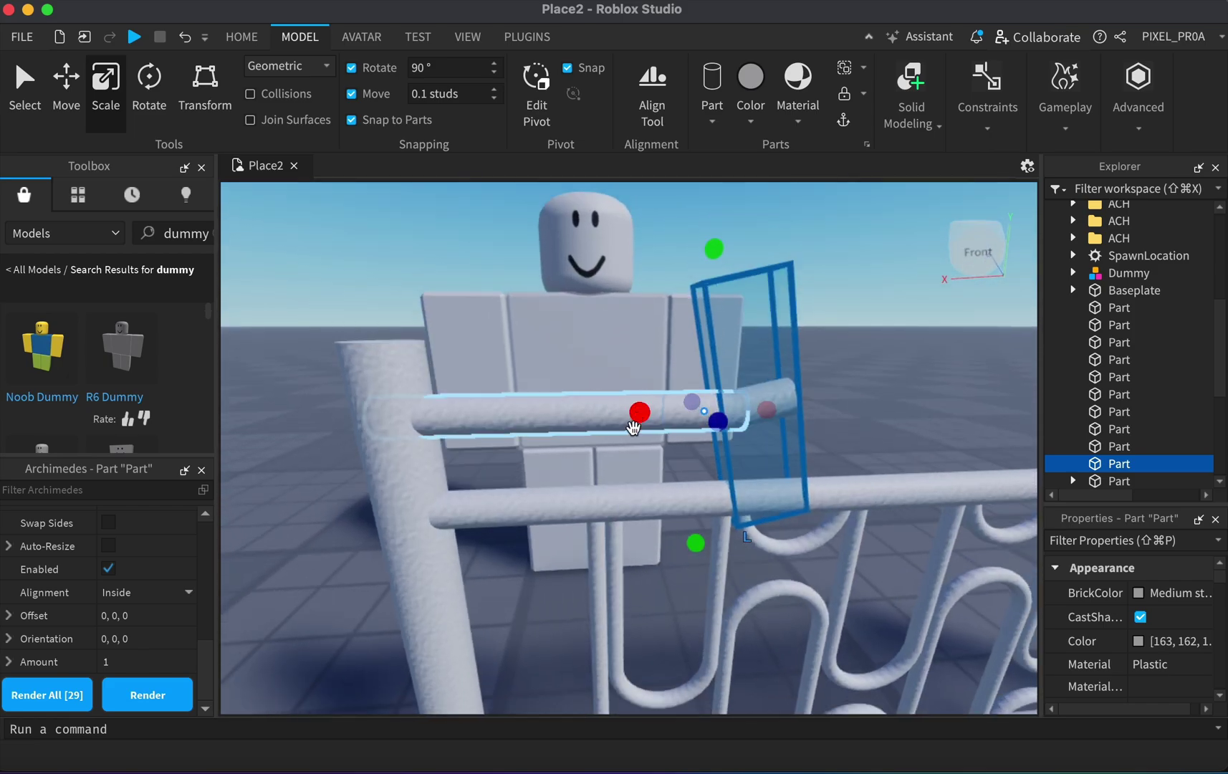
Scale a short segment at the inner end of the longer top-rail piece and render a bent segment from it with Archimedes.
left_click_drag(654, 413, 638, 420)
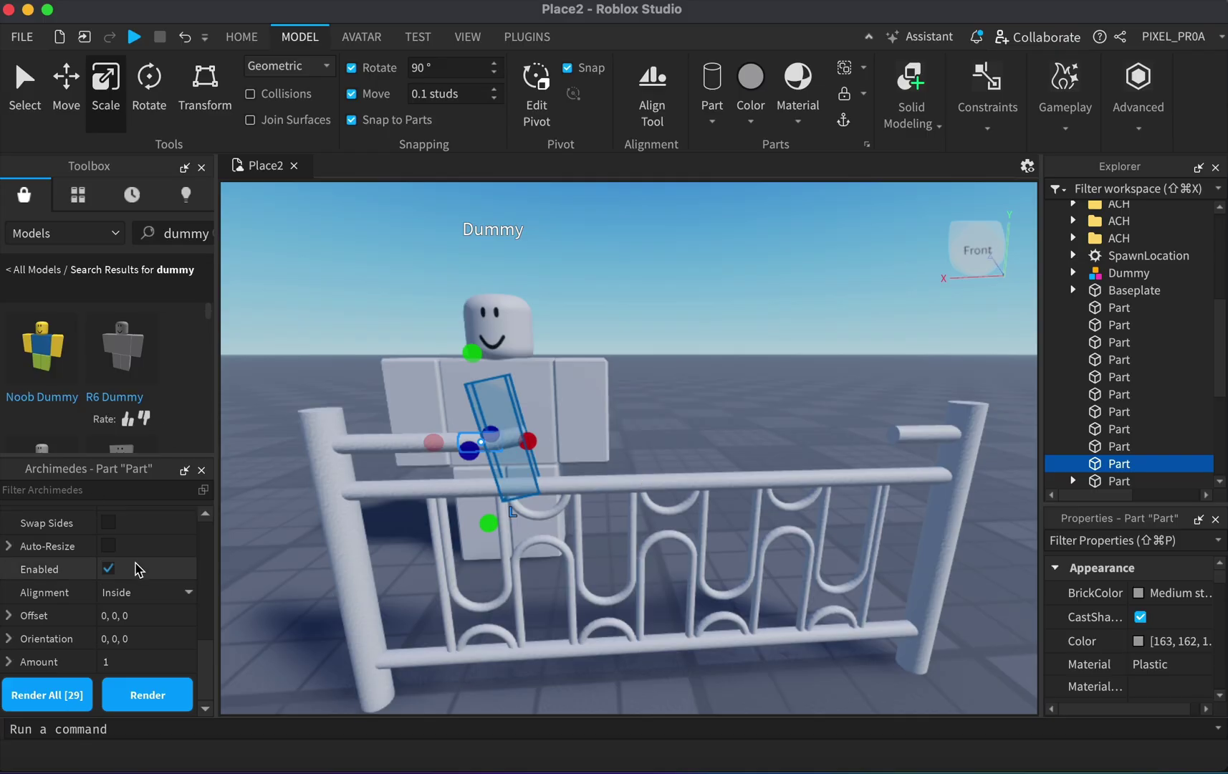
scroll(137, 568, "up", 3)
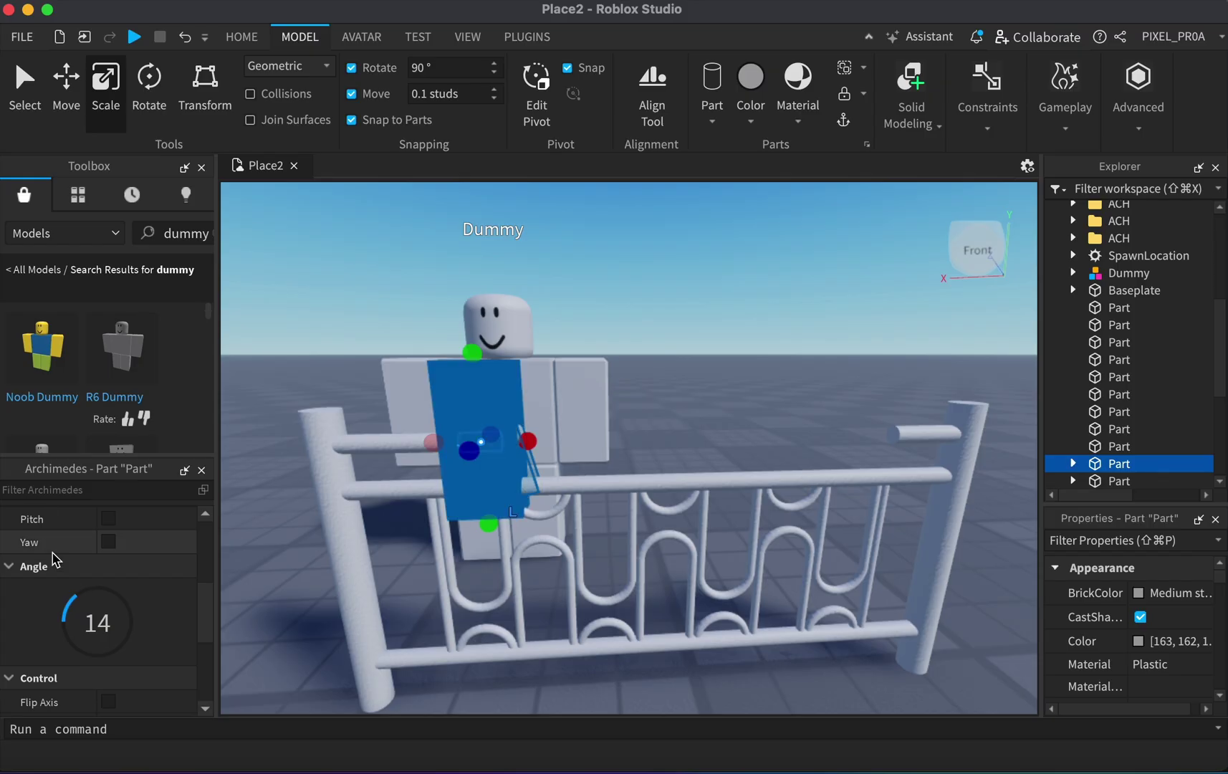
scroll(107, 609, "down", 5)
left_click(172, 699)
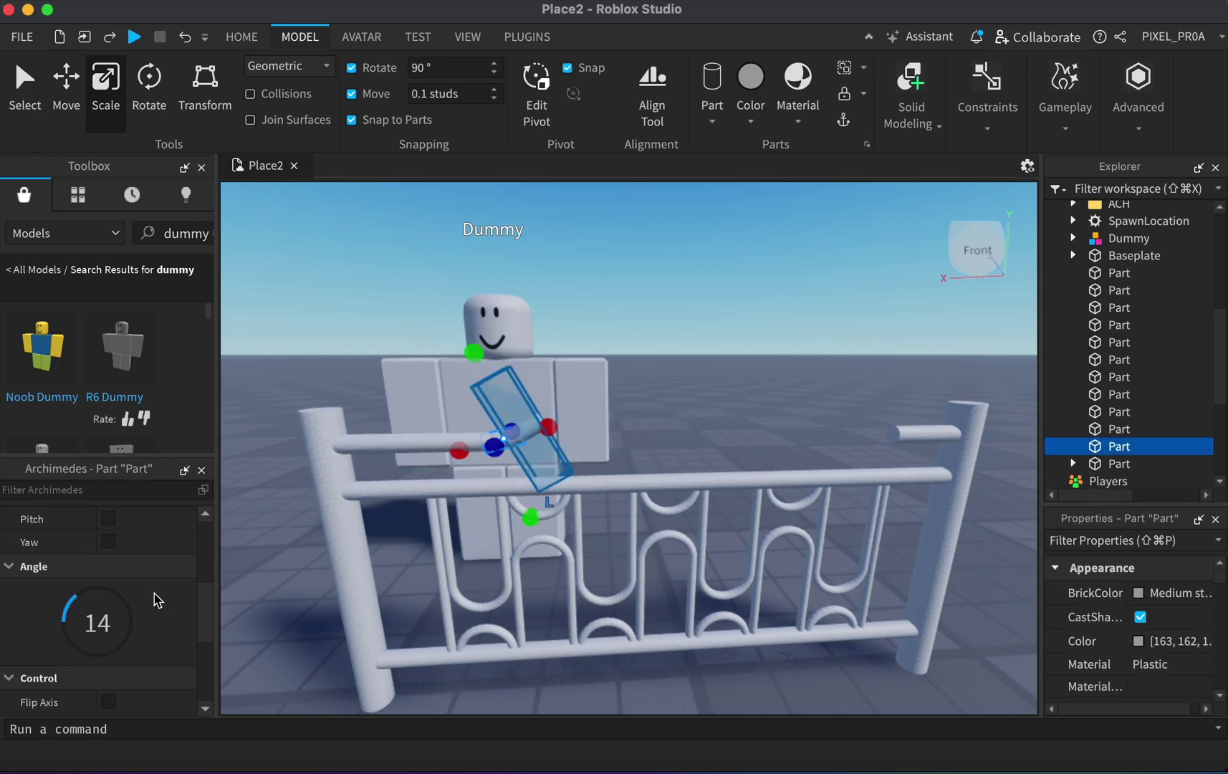
Resize the short bent segment at the inner end of the longer top-rail piece along the rail's direction.
scroll(131, 611, "up", 4)
scroll(131, 611, "down", 2)
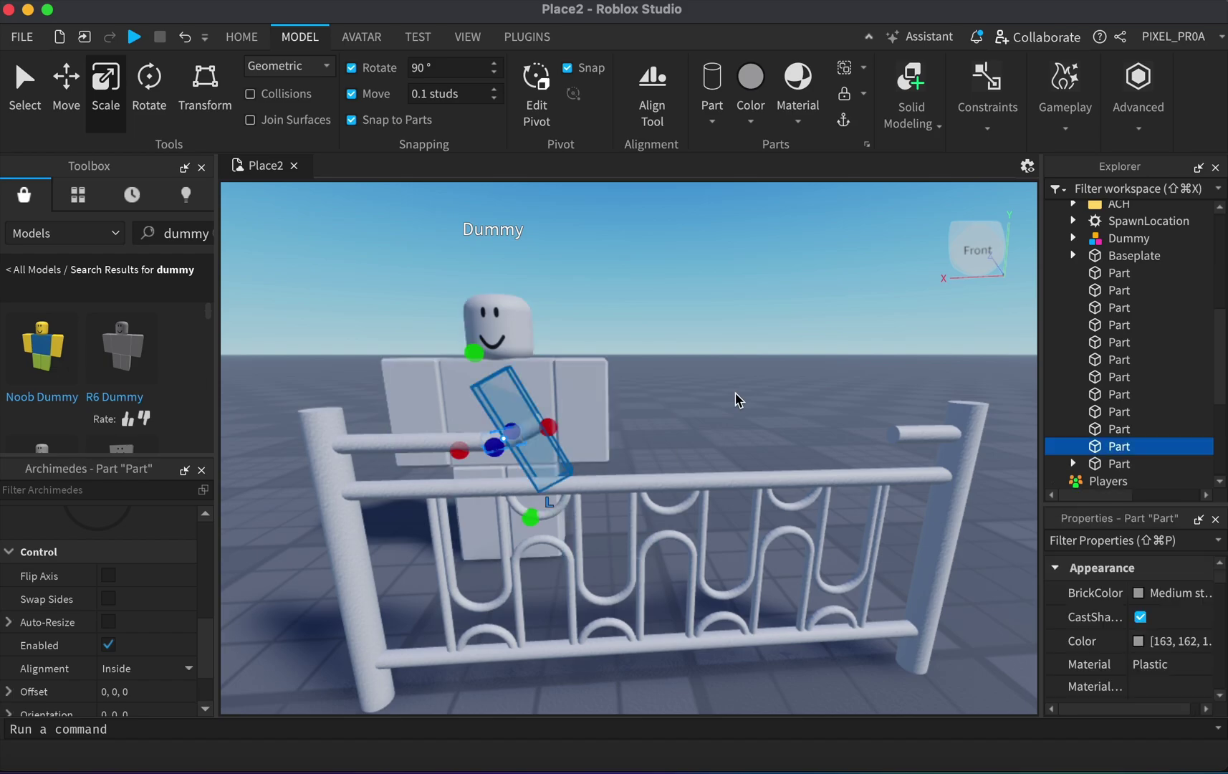
left_click(518, 452)
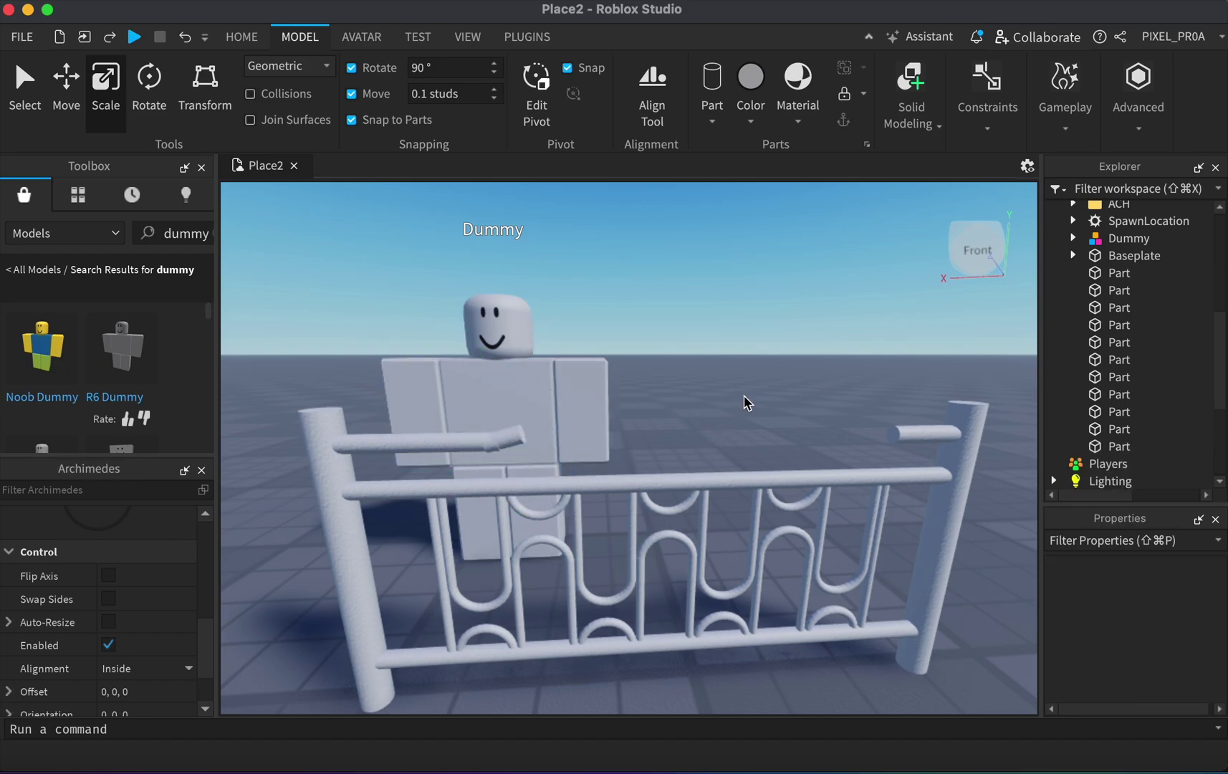
scroll(781, 370, "up", 3)
left_click_drag(734, 417, 666, 368)
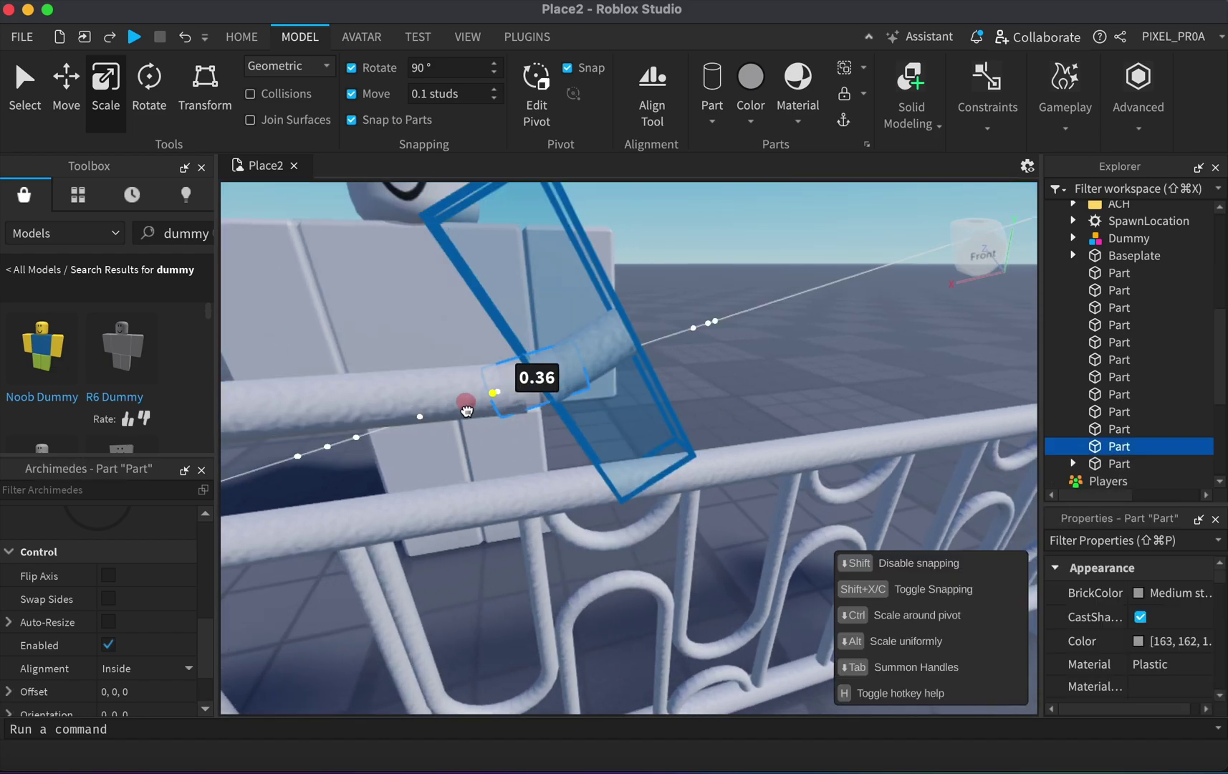
Flip the bend axis, try rendering an arched rail from the bent segment with Archimedes, and undo the render.
scroll(719, 376, "down", 3)
scroll(720, 375, "down", 3)
left_click(516, 473)
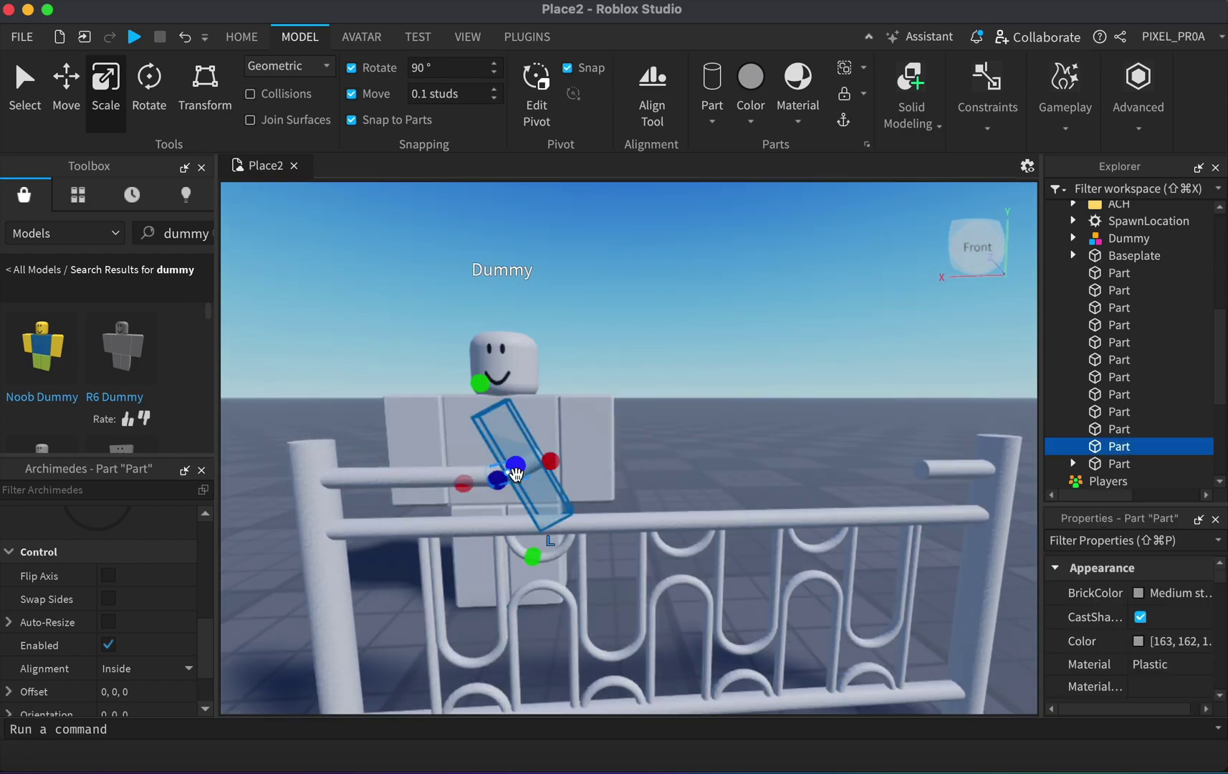
scroll(98, 634, "up", 3)
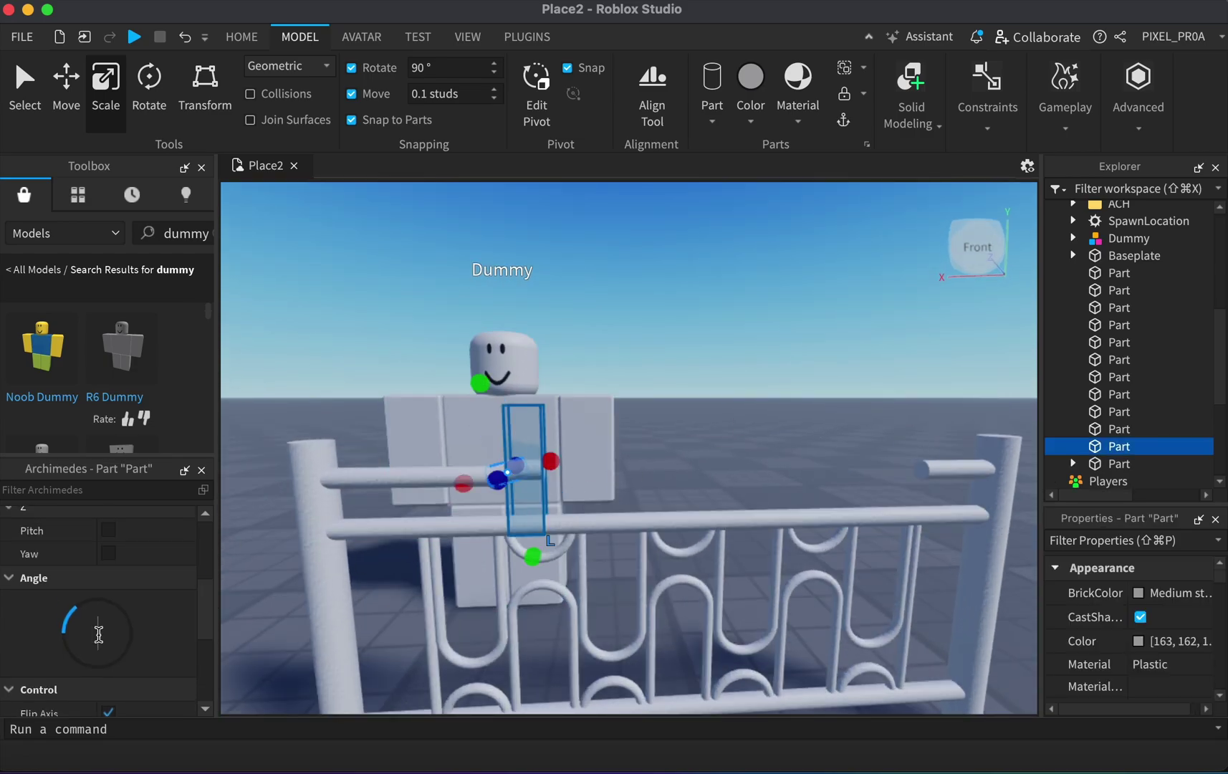
scroll(100, 636, "down", 5)
left_click(158, 704)
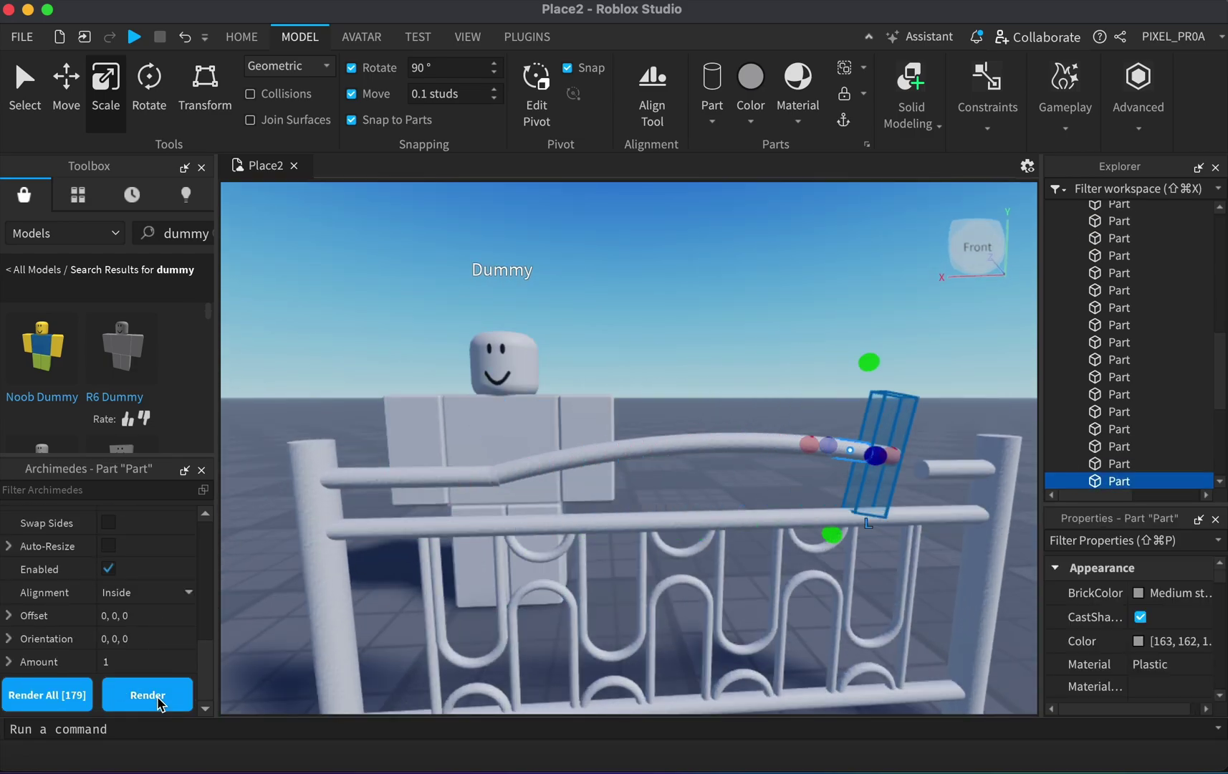
scroll(143, 645, "up", 5)
key("super+z")
Change the Archimedes bend angle, try rendering the arched top rail again, and undo the result.
left_click(88, 642)
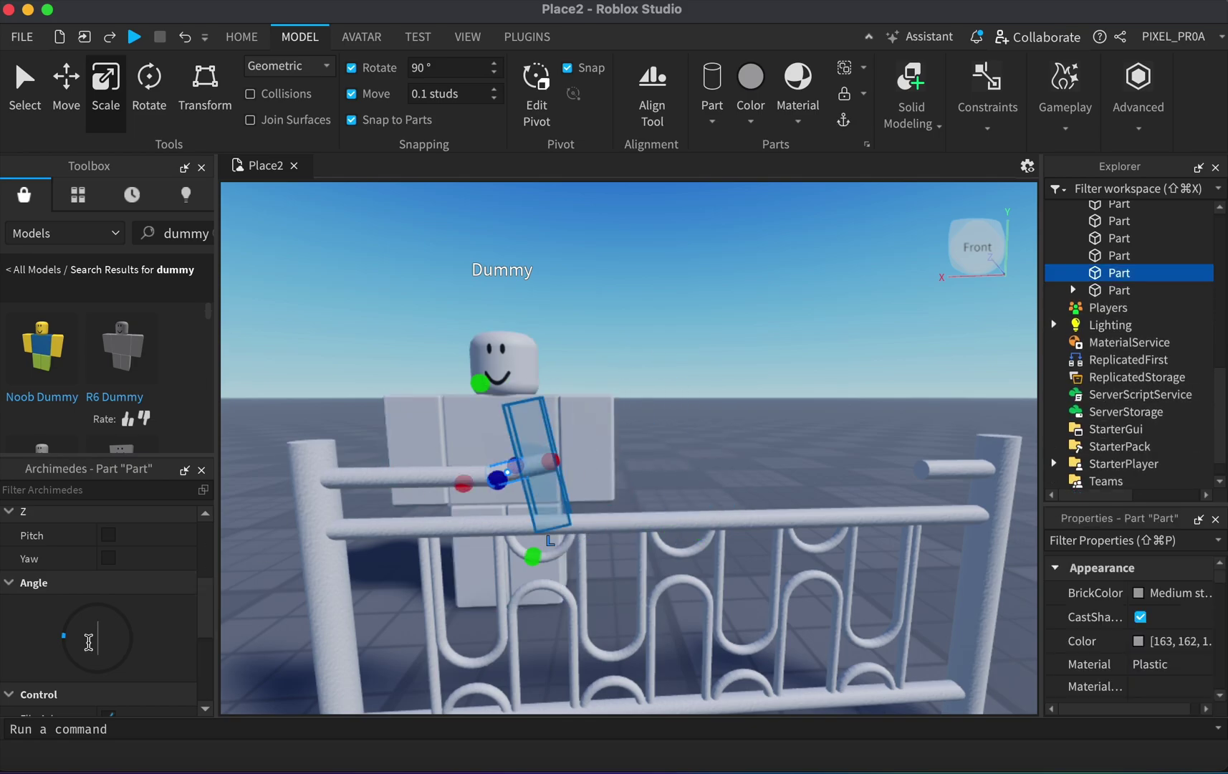
scroll(184, 632, "down", 5)
left_click(163, 695)
scroll(644, 349, "up", 2)
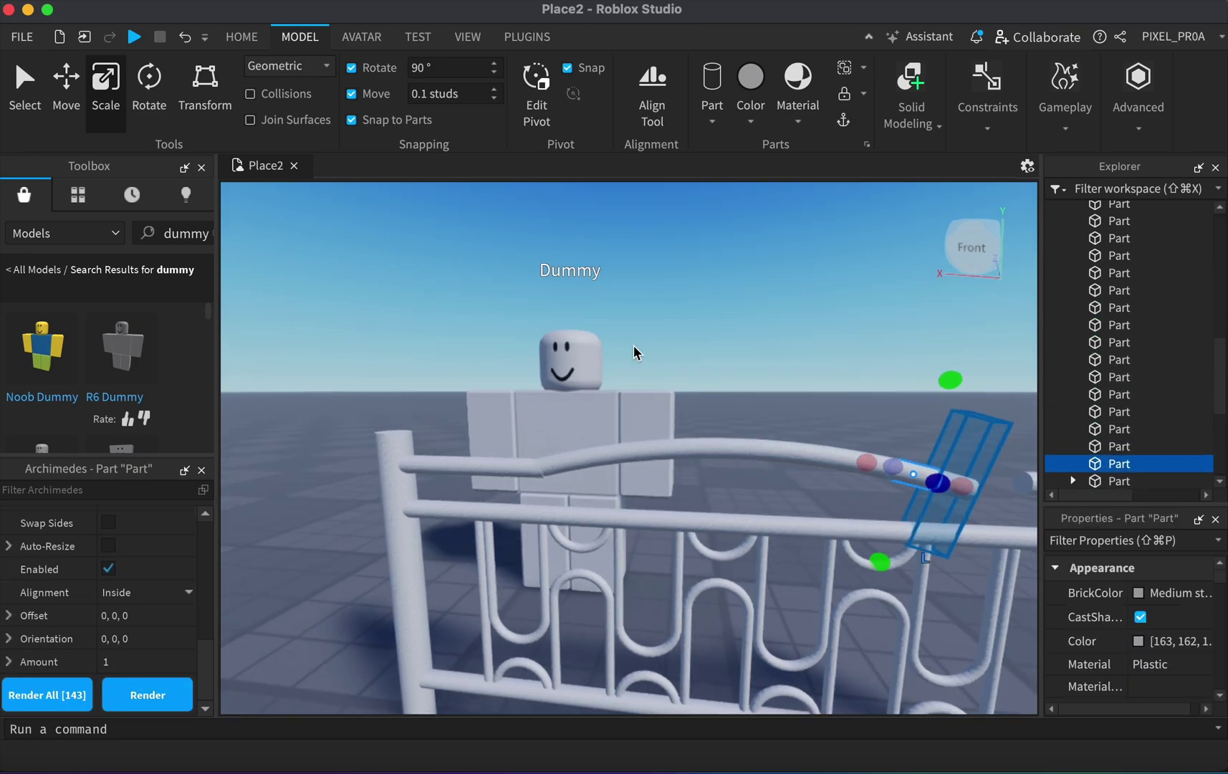
key("super+z")
Try rendering the arch from the bent segment with a 2.5 degree angle and undo back to the straight rail end.
scroll(100, 616, "up", 5)
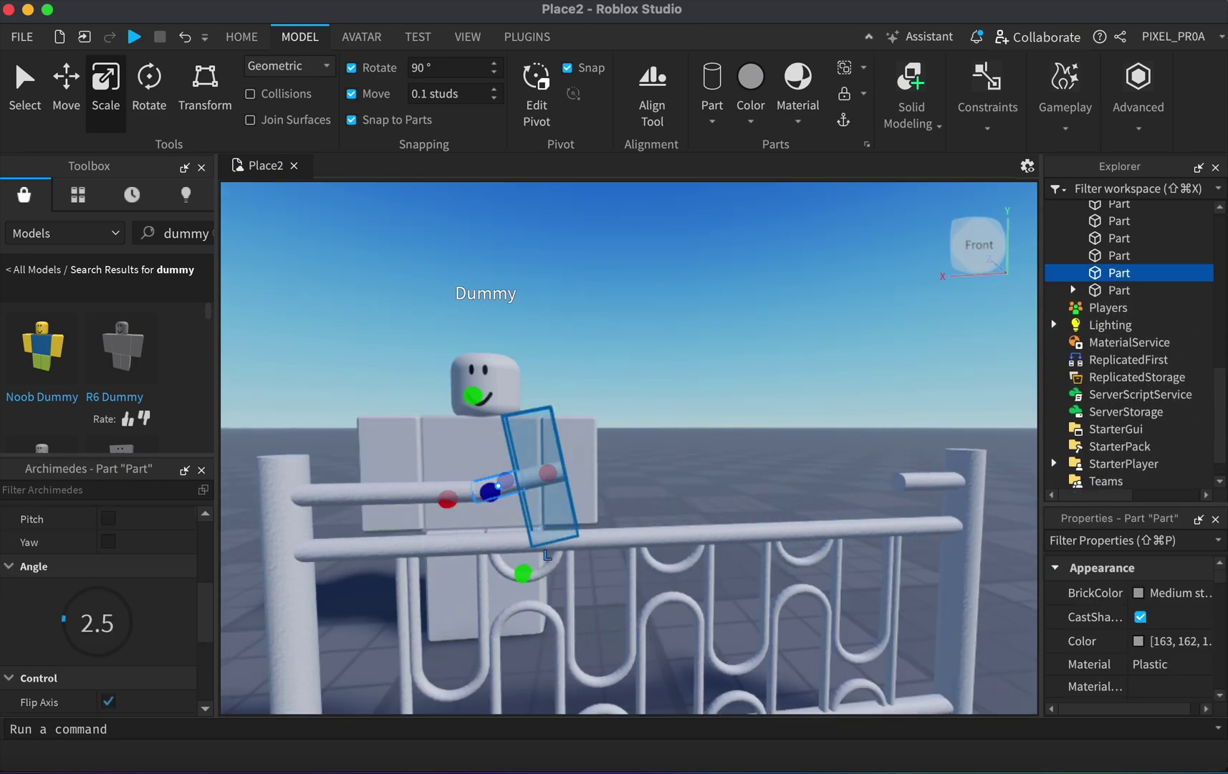
scroll(143, 638, "down", 5)
left_click(159, 697)
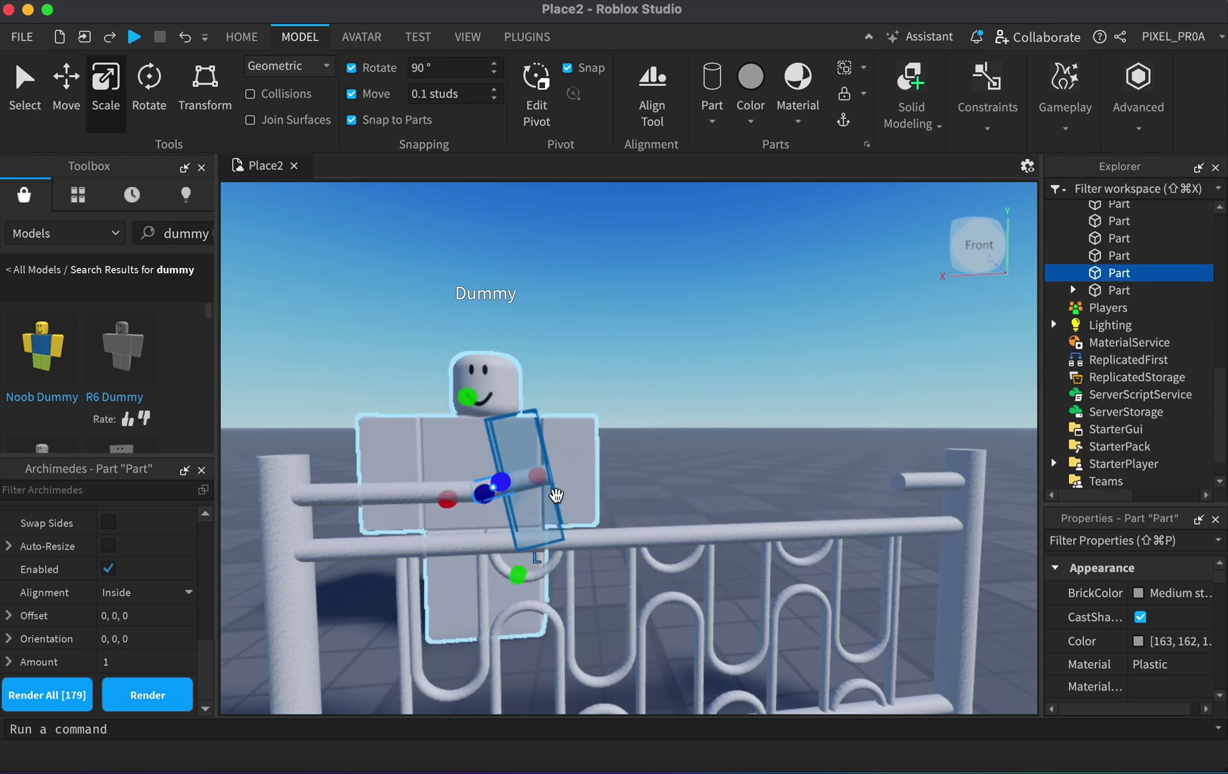
key("super+z")
Render a fresh bend at the rail's inner end, flip its axis, and render segments into a top-rail arch across the gap.
scroll(129, 548, "up", 4)
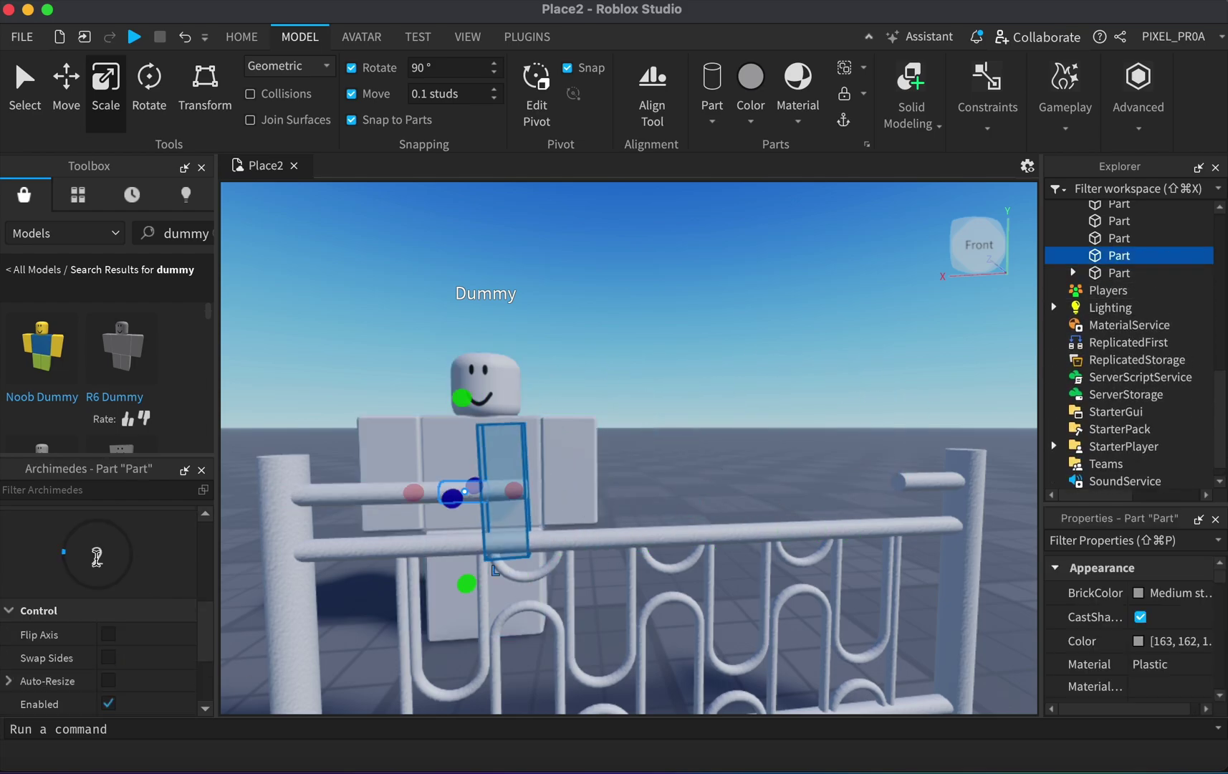
scroll(143, 638, "down", 5)
left_click(154, 694)
scroll(152, 601, "up", 5)
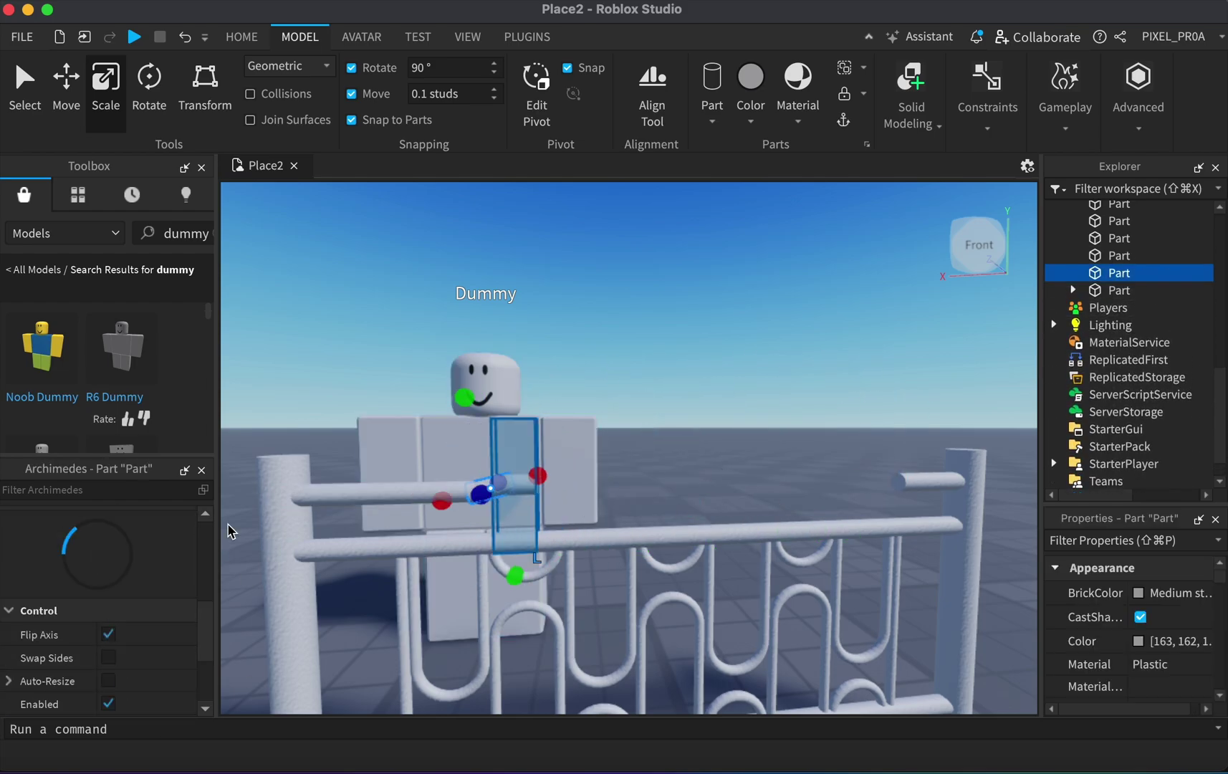
scroll(122, 630, "up", 4)
scroll(136, 666, "down", 4)
left_click(149, 695)
scroll(129, 630, "up", 4)
scroll(143, 667, "down", 4)
left_click(148, 695)
left_click(151, 699)
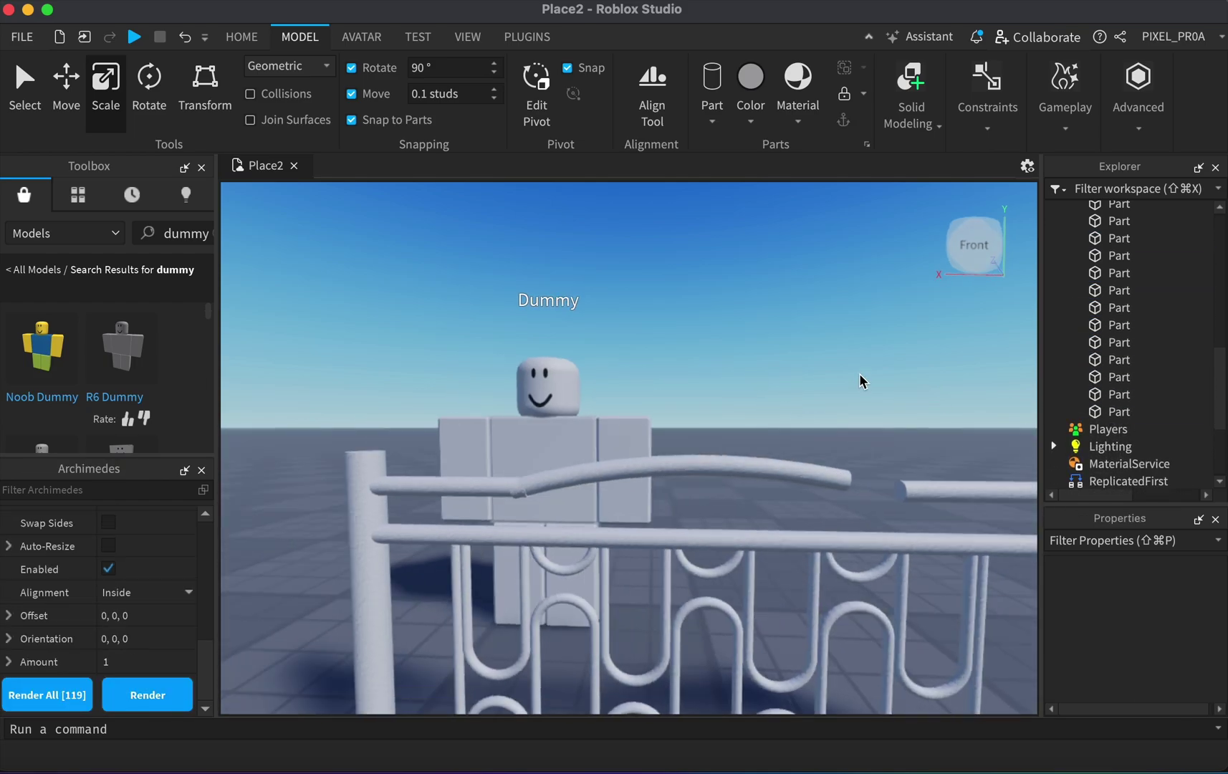
Join the free end of the arch to the short top-rail piece on the opposite post.
scroll(796, 348, "down", 5)
scroll(793, 343, "up", 8)
left_click_drag(746, 356, 755, 358)
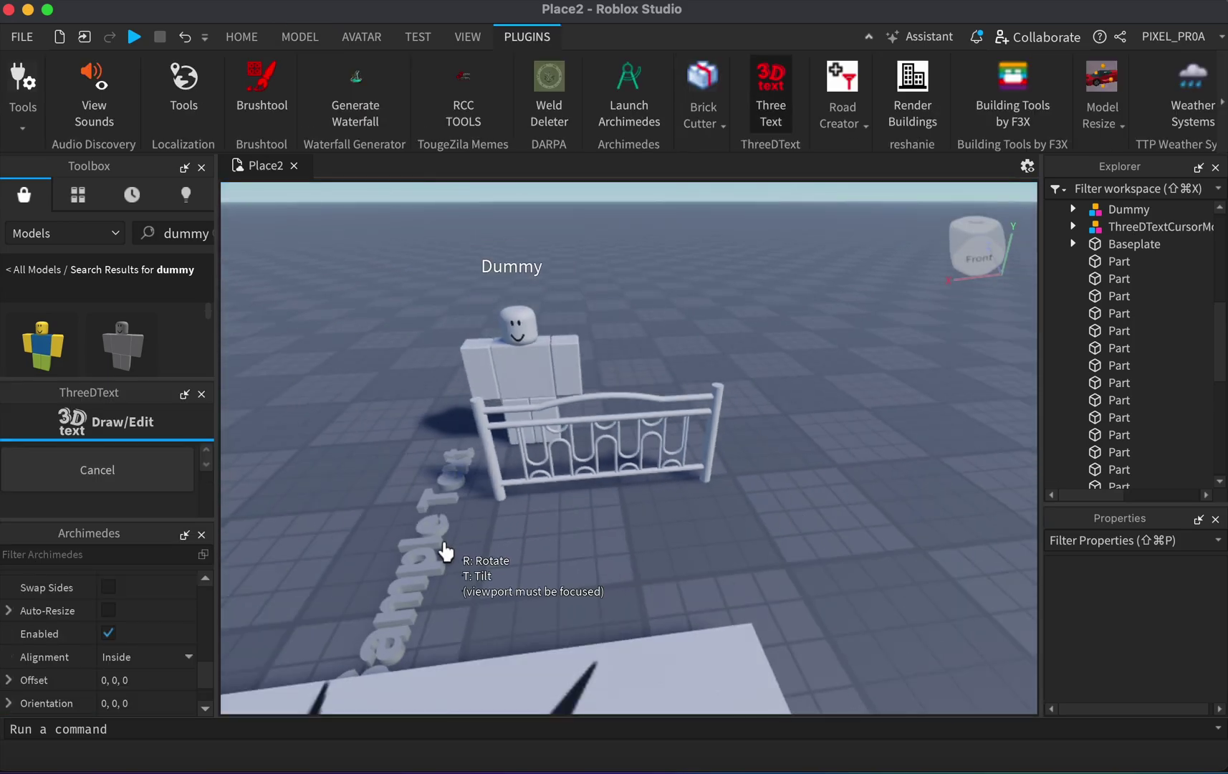
Try placing 3D sample text beside the fence and close the 3D text tool.
left_click(443, 545)
left_click(203, 393)
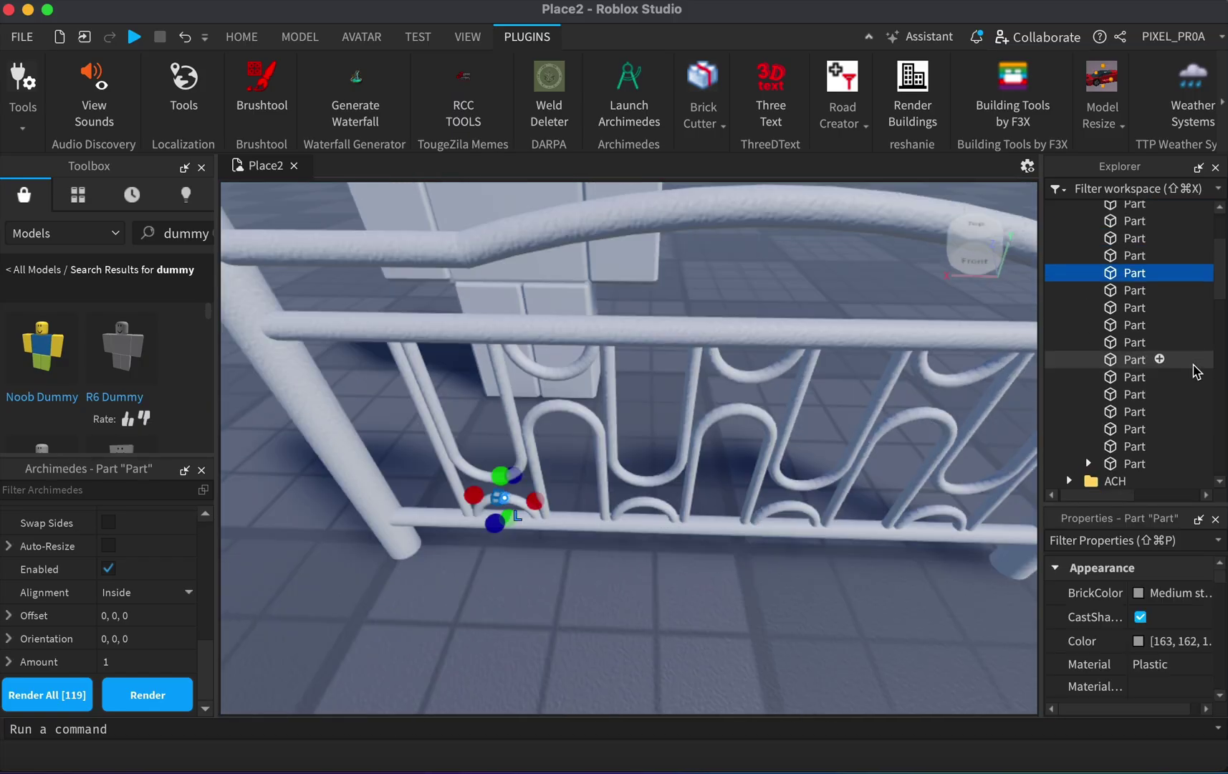
Try to color the first small lower arch pale yellow by selecting its whole ACH folder.
left_click(1140, 273)
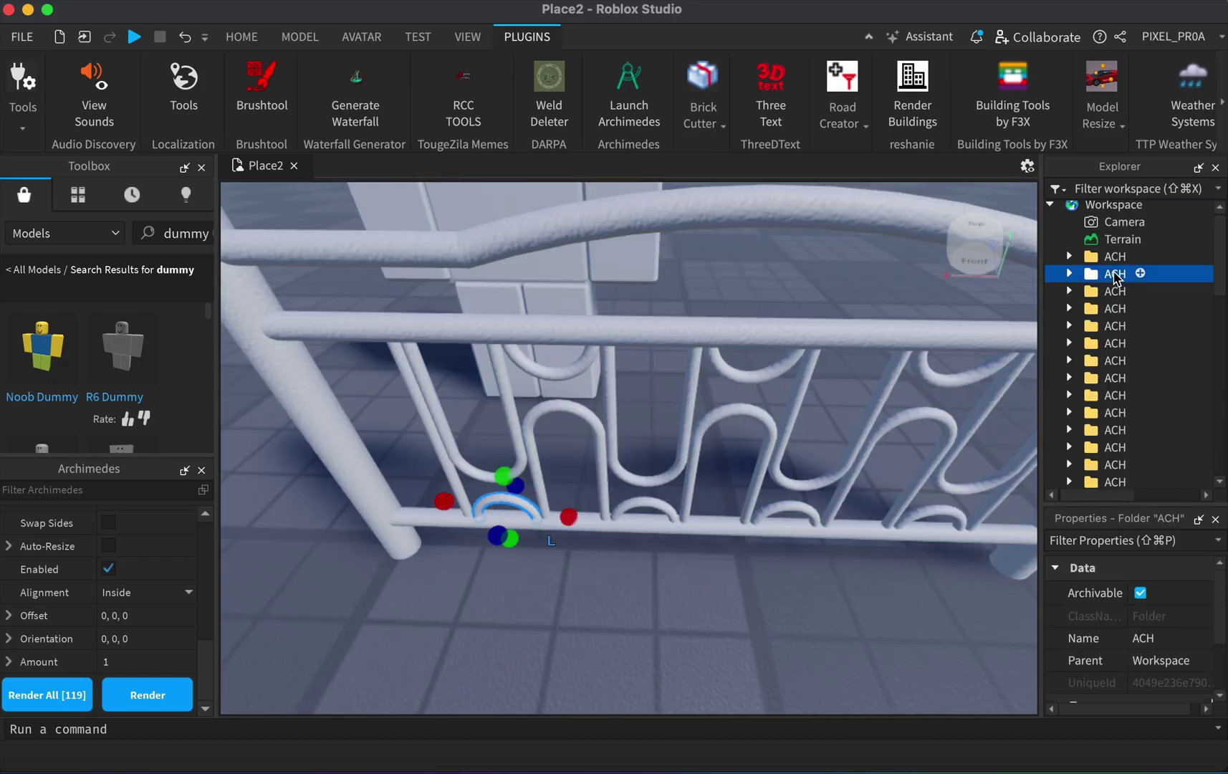
left_click(242, 37)
left_click(705, 94)
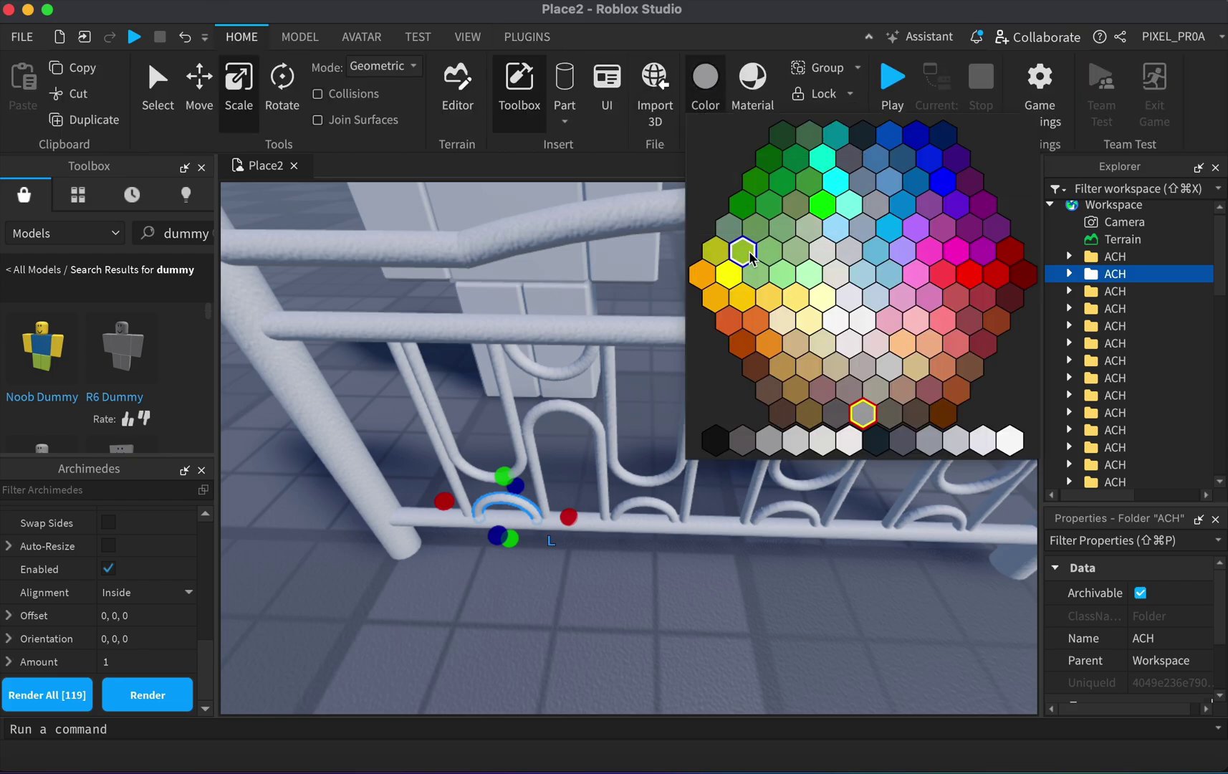
left_click(850, 349)
scroll(663, 628, "down", 10)
scroll(721, 542, "up", 8)
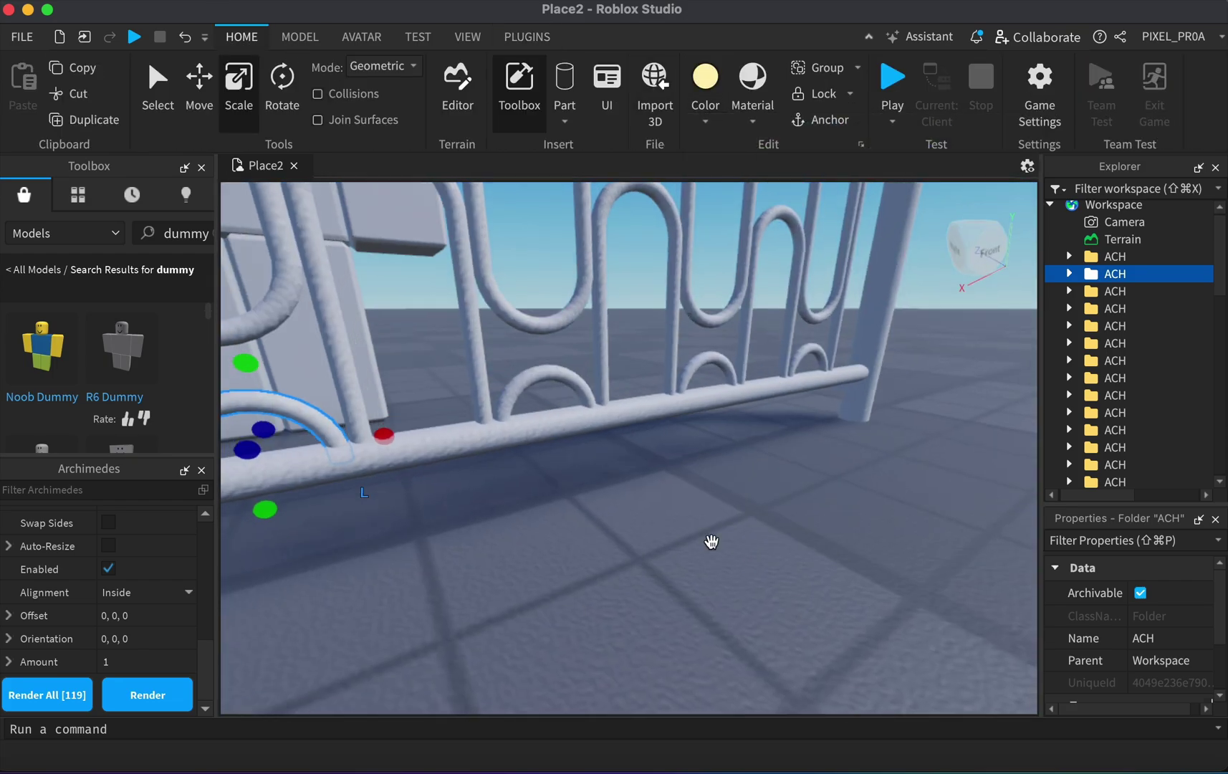
Select all 16 parts inside the first small lower arch's ACH folder and color them Cool yellow.
left_click(1069, 273)
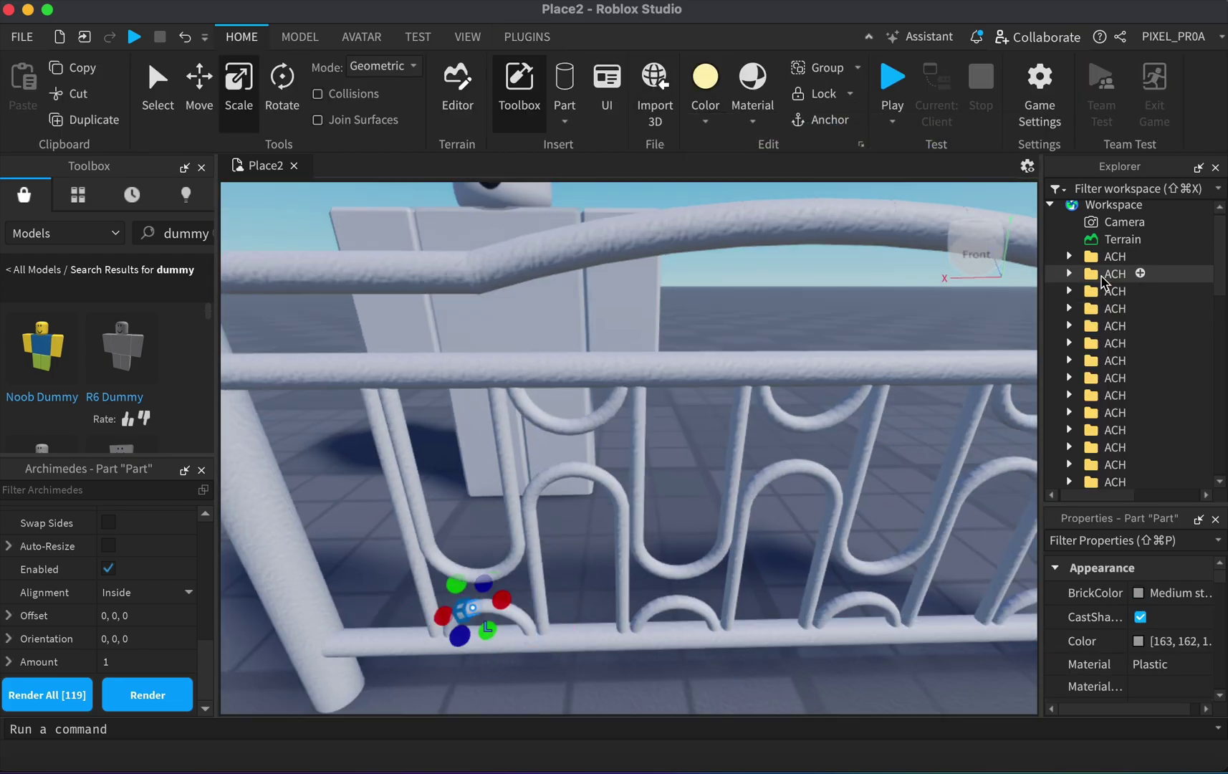
scroll(1127, 354, "down", 3)
left_click(1127, 354)
left_click(1127, 208, "shift")
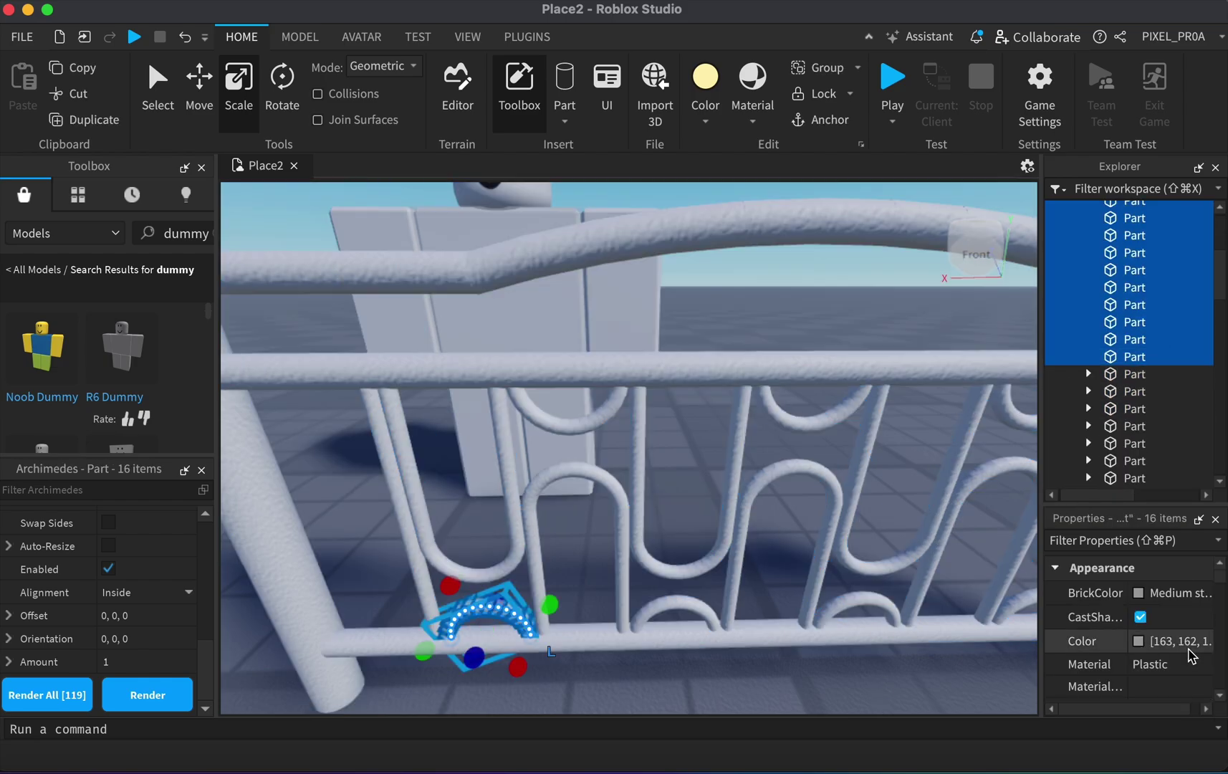
left_click(959, 683)
scroll(1151, 349, "up", 3)
left_click(1152, 349)
left_click(1134, 478, "shift")
left_click(1168, 593)
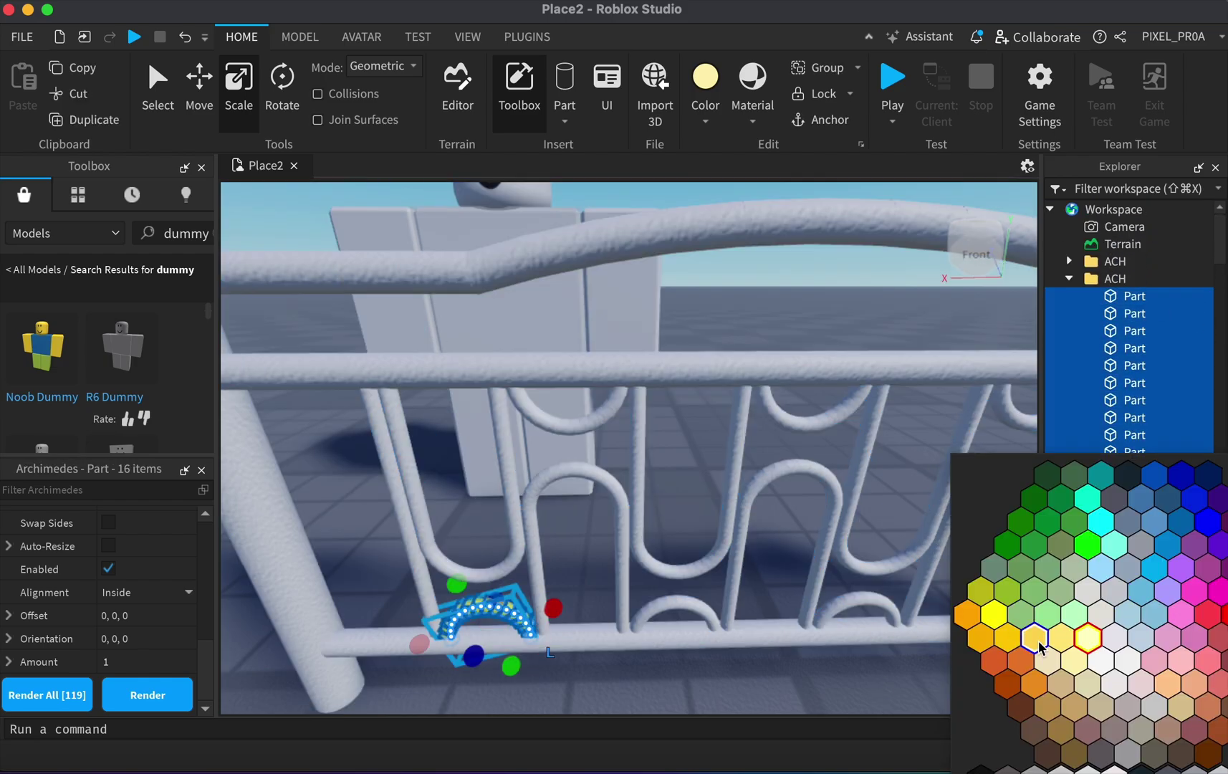
left_click(948, 685)
Color all parts of the first small upper curve green, trying Mint and settling on Olivine.
left_click(621, 402)
left_click(1121, 288, "shift")
left_click(1168, 593)
left_click(946, 695)
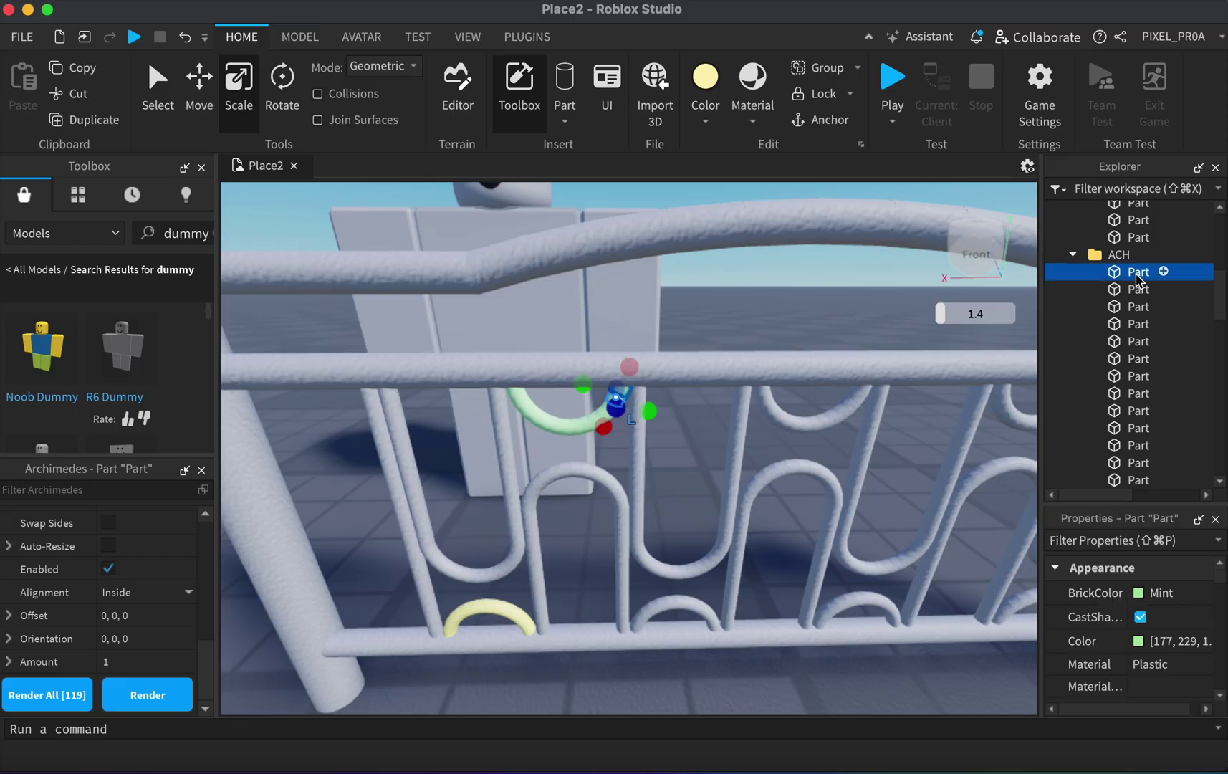
scroll(1126, 323, "down", 2)
left_click(1127, 379, "shift")
left_click(1168, 593)
left_click(1040, 594)
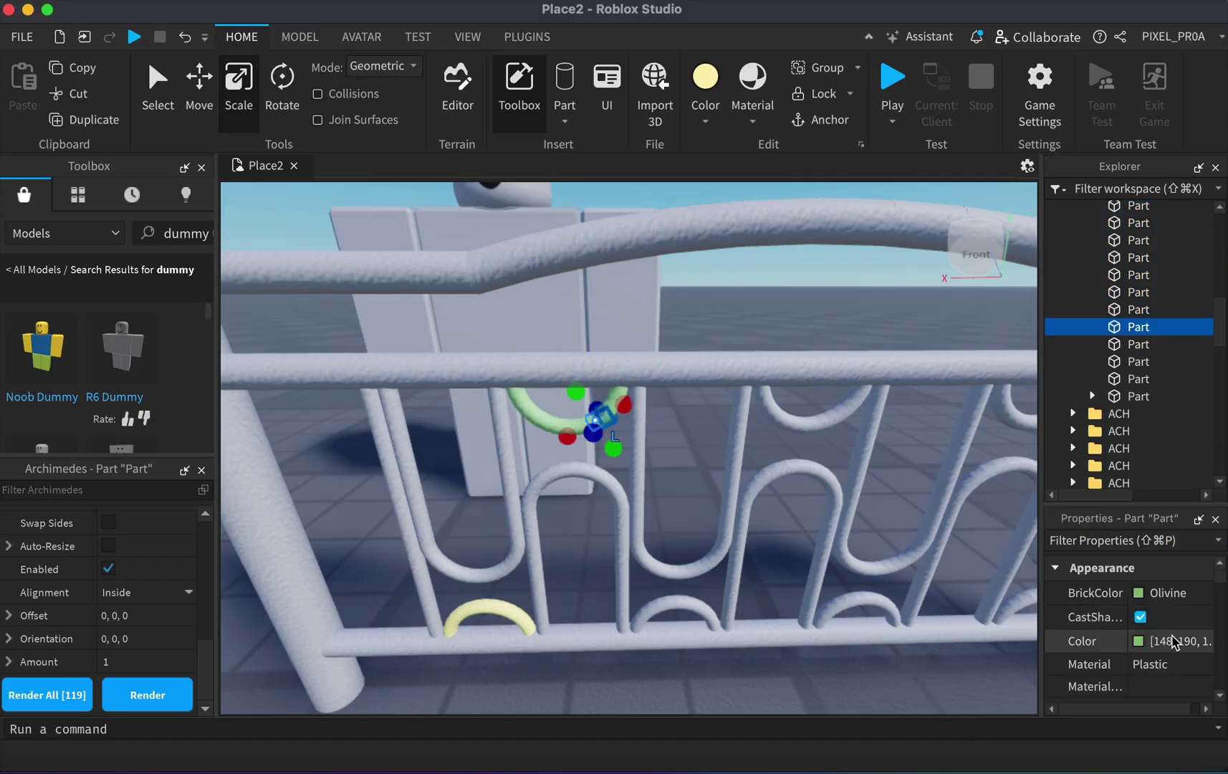
Apply the first upper curve's Olivine color to all parts of the second and third small upper curves.
left_click(823, 414)
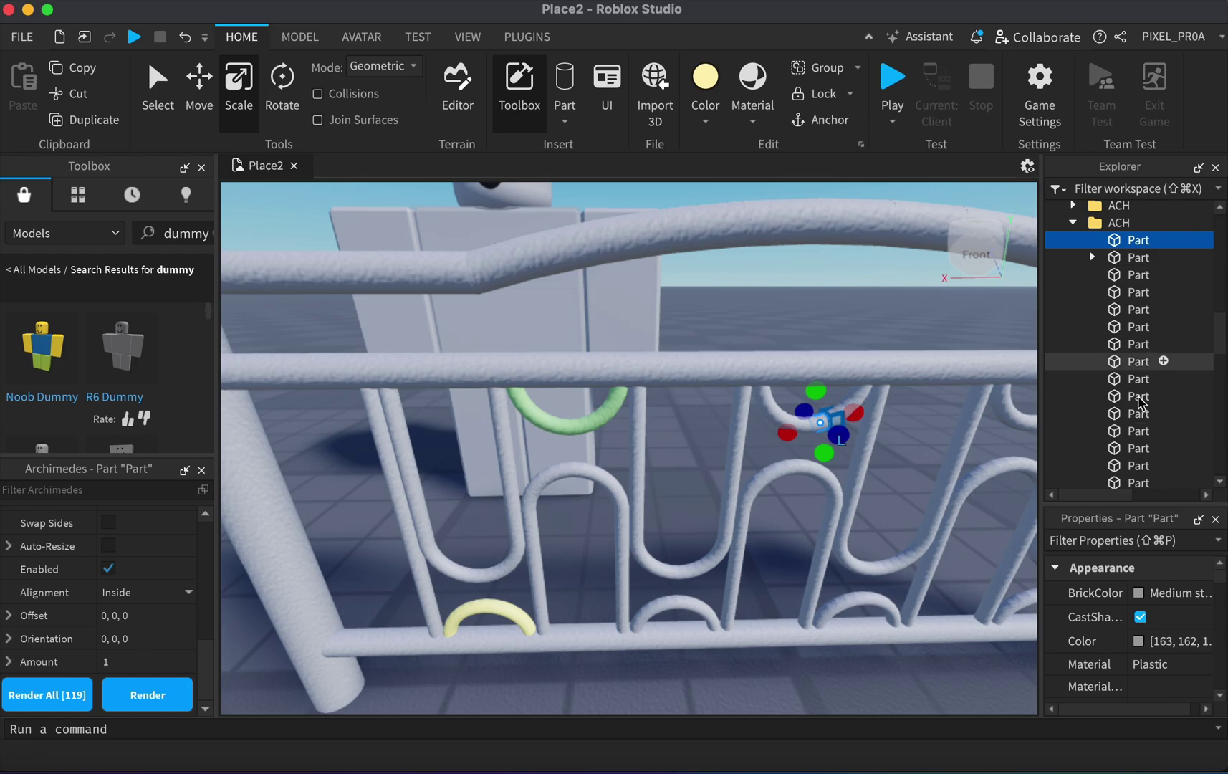
scroll(1139, 403, "down", 3)
left_click(1069, 390)
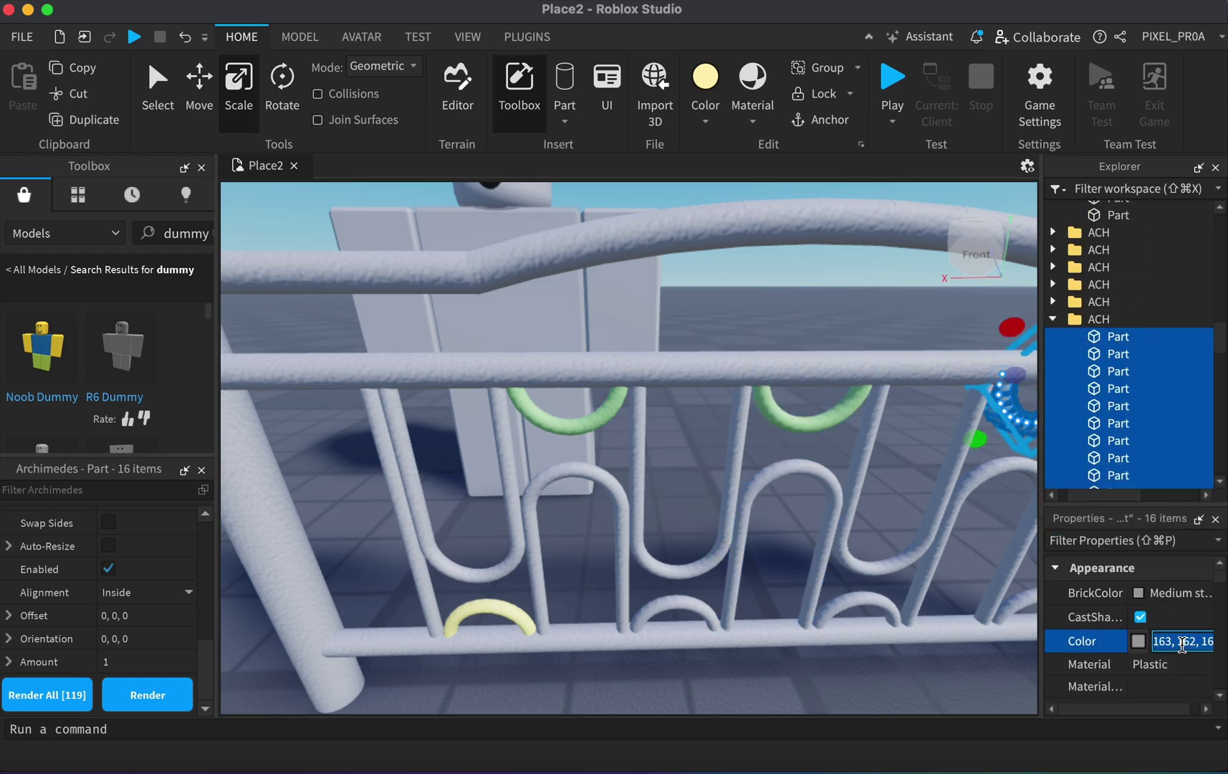
scroll(933, 686, "down", 5)
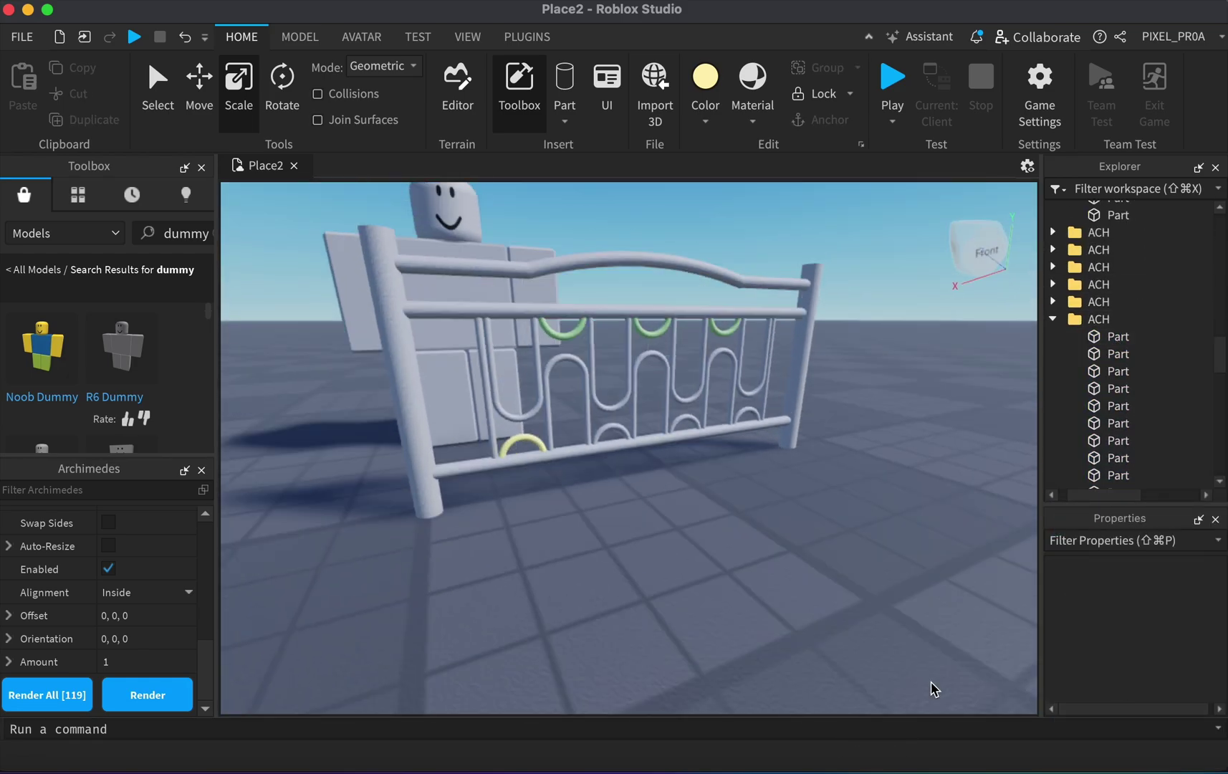
Apply the Cool yellow color to all parts of the three remaining small lower arches.
scroll(617, 456, "up", 5)
left_click(616, 457)
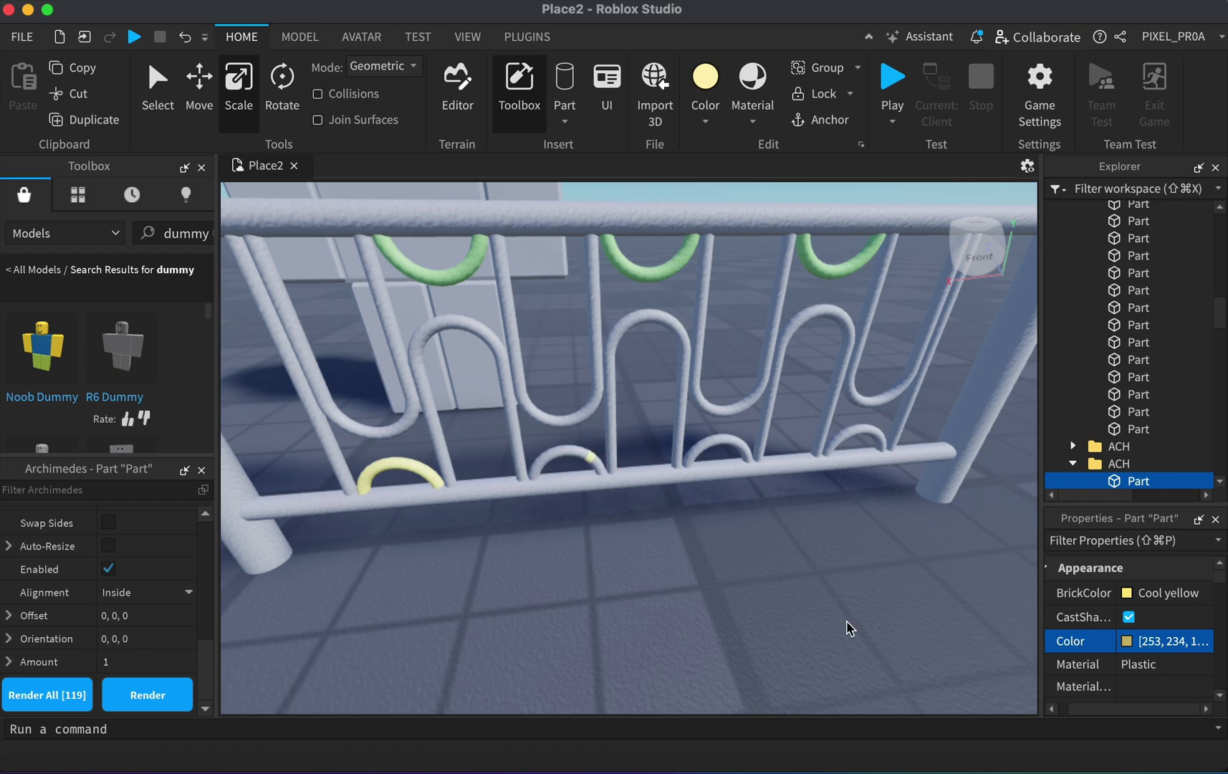
left_click(1187, 392)
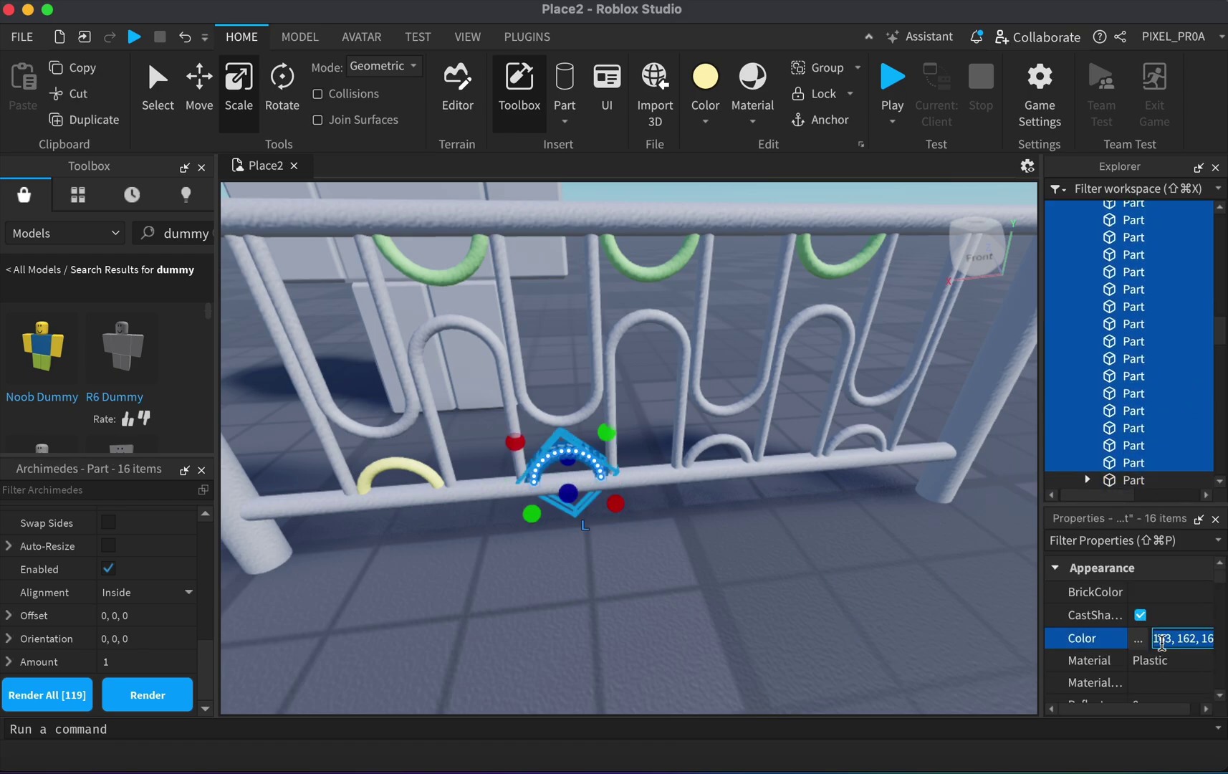
left_click(733, 441)
left_click(733, 441)
left_click(1144, 393)
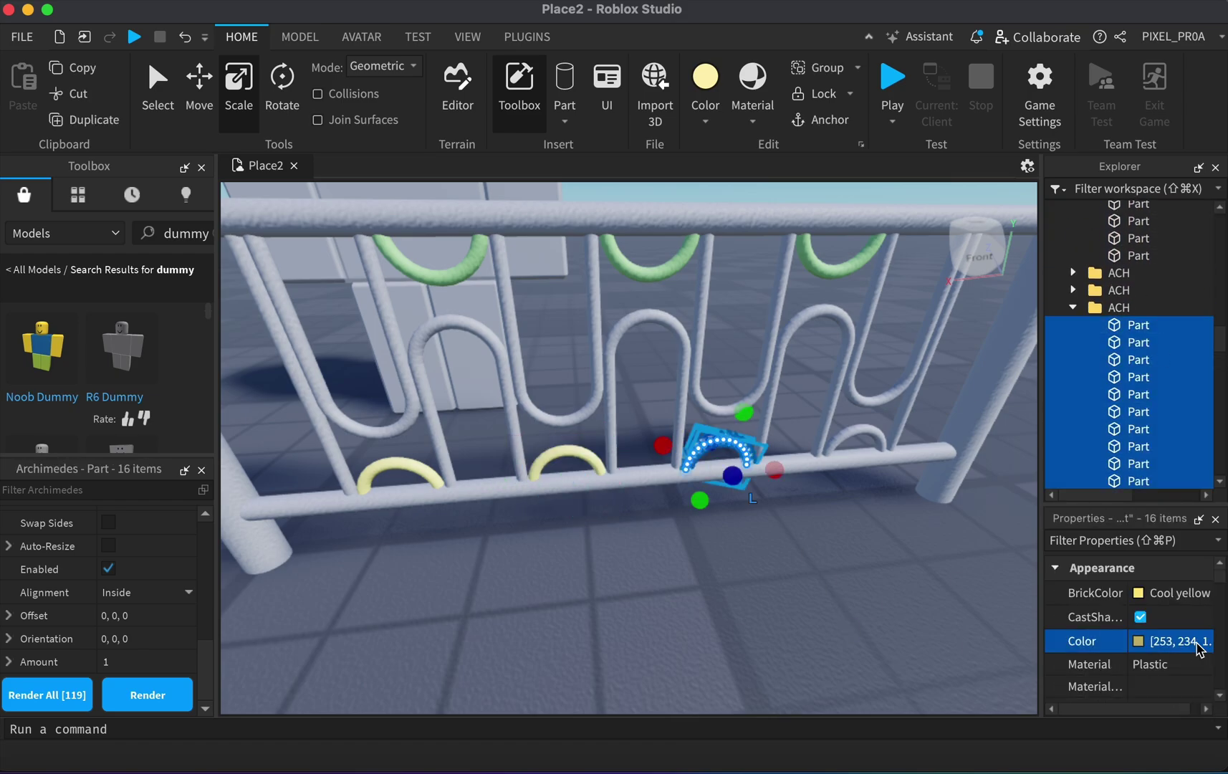
left_click(1187, 642)
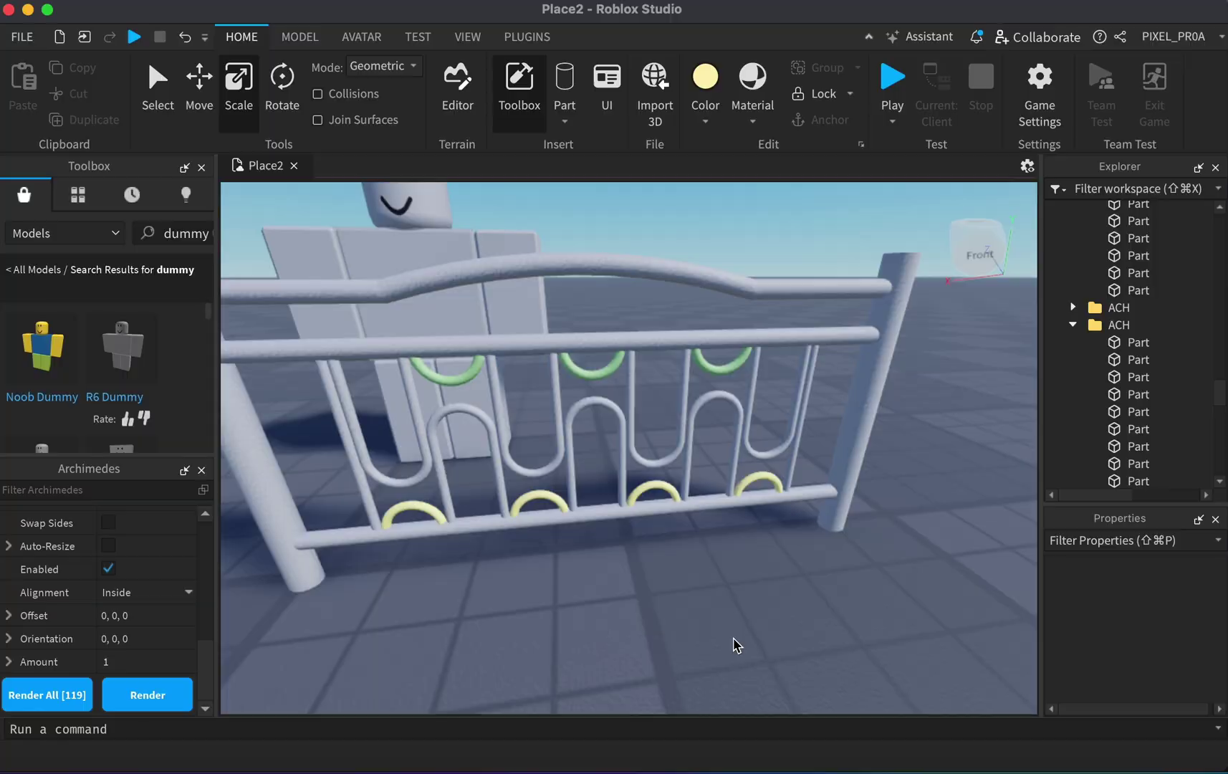
Add a flat Lily white cylinder disc and move it into the middle inverted-U curve of the fence.
scroll(736, 645, "up", 3)
left_click(637, 288)
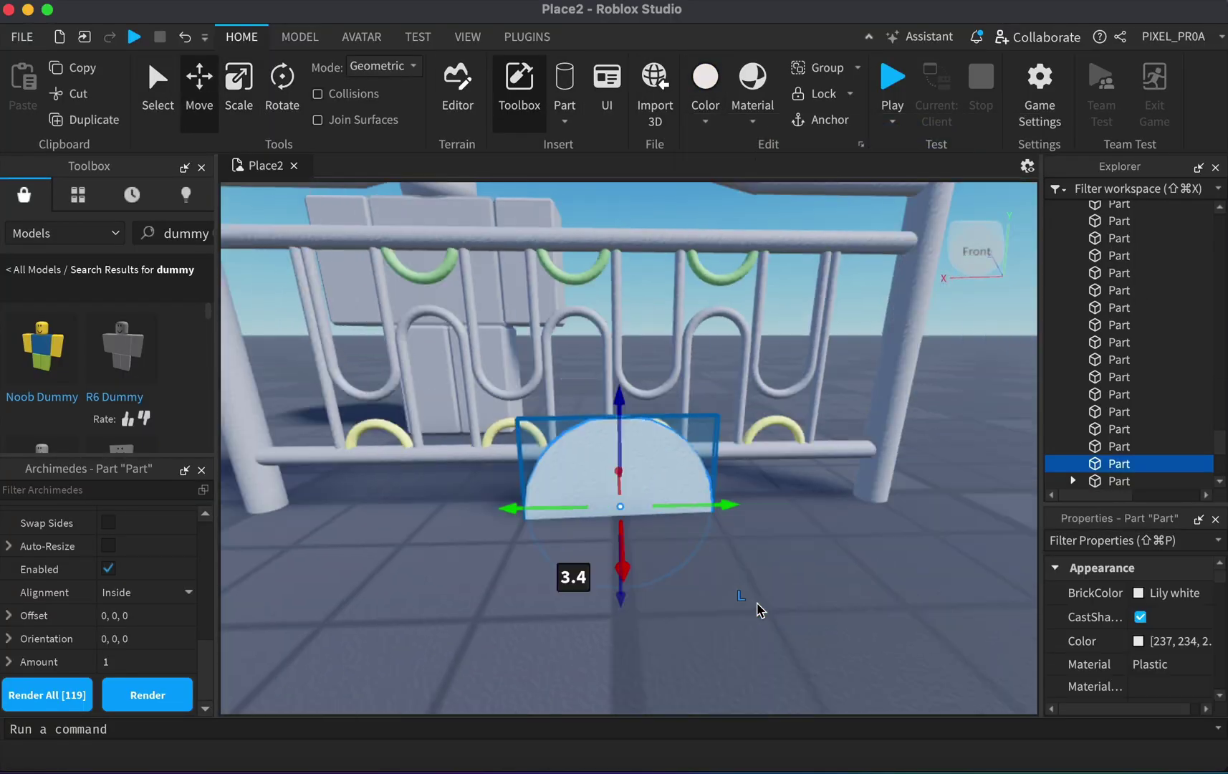
left_click_drag(718, 431, 629, 538)
left_click_drag(560, 444, 587, 411)
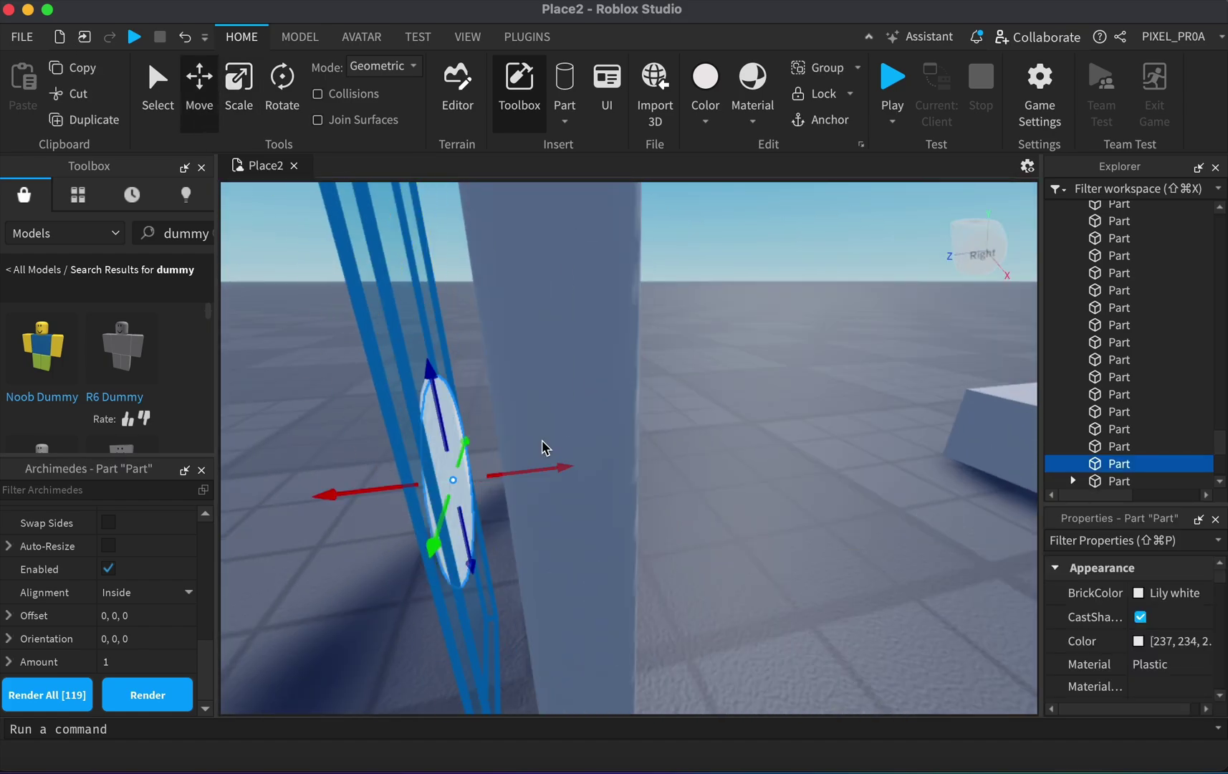
left_click_drag(544, 444, 631, 465)
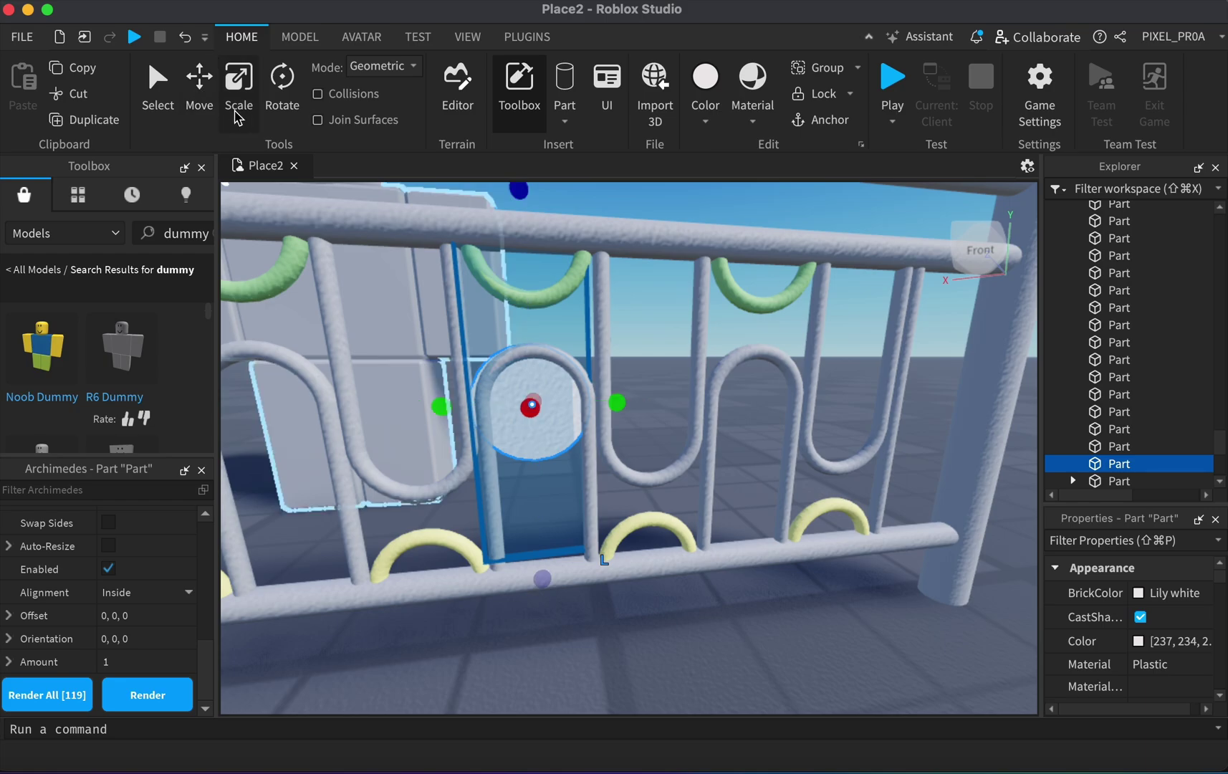
Scale the white disc down to fit between the vertical bars and lower it inside the inverted-U curve.
left_click_drag(461, 405, 469, 405)
left_click_drag(545, 544, 545, 530)
left_click_drag(443, 458, 468, 459)
key("super+3")
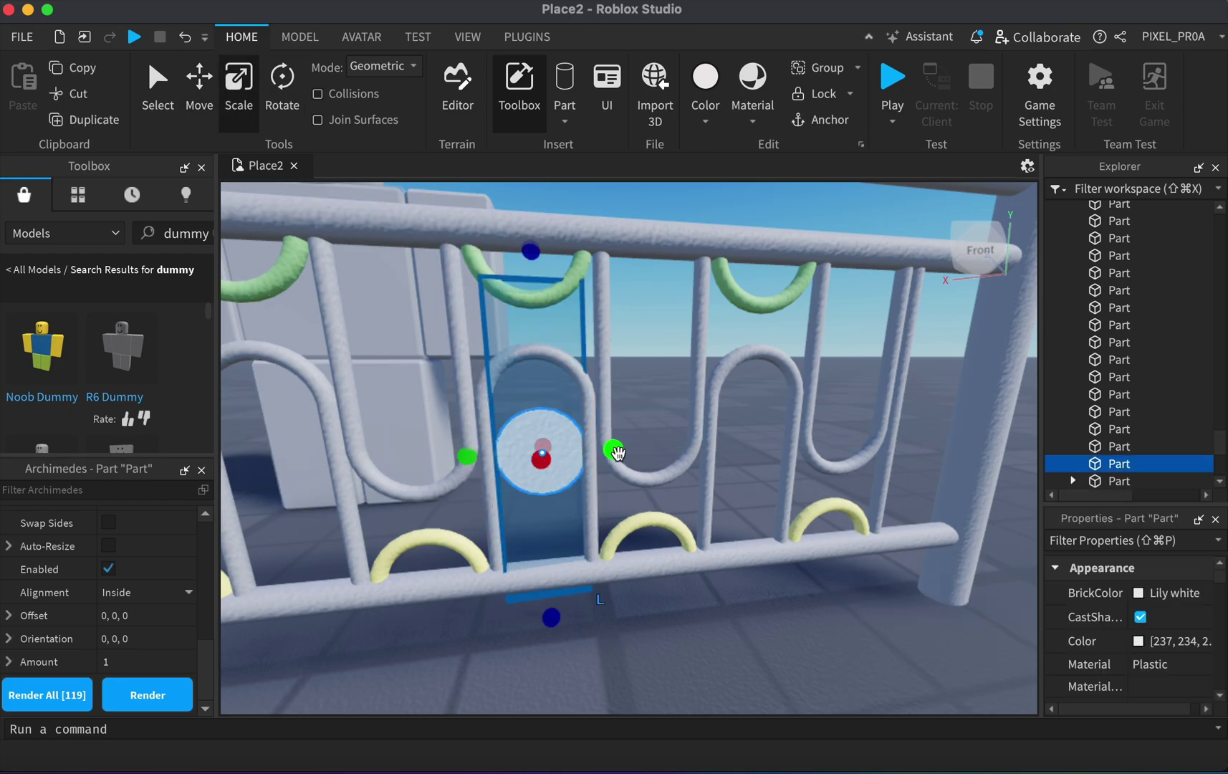
left_click_drag(538, 438, 540, 493)
Switch to the browser and examine the reference photo of the school-zone fence for its sign details.
key("super+Tab")
scroll(937, 541, "up", 5, "ctrl")
scroll(937, 540, "down", 5, "ctrl")
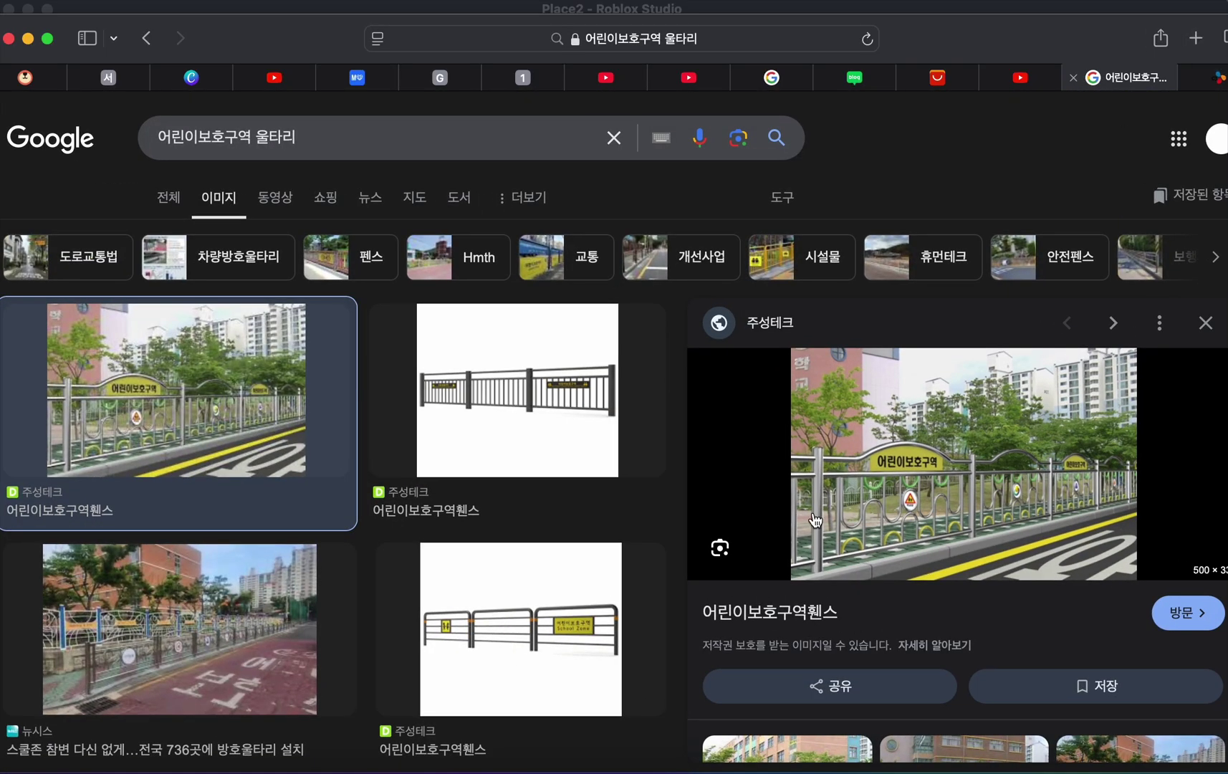
Switch to Roblox Studio, select all parts of the fence and try a dark rock material on them.
key("super+Tab")
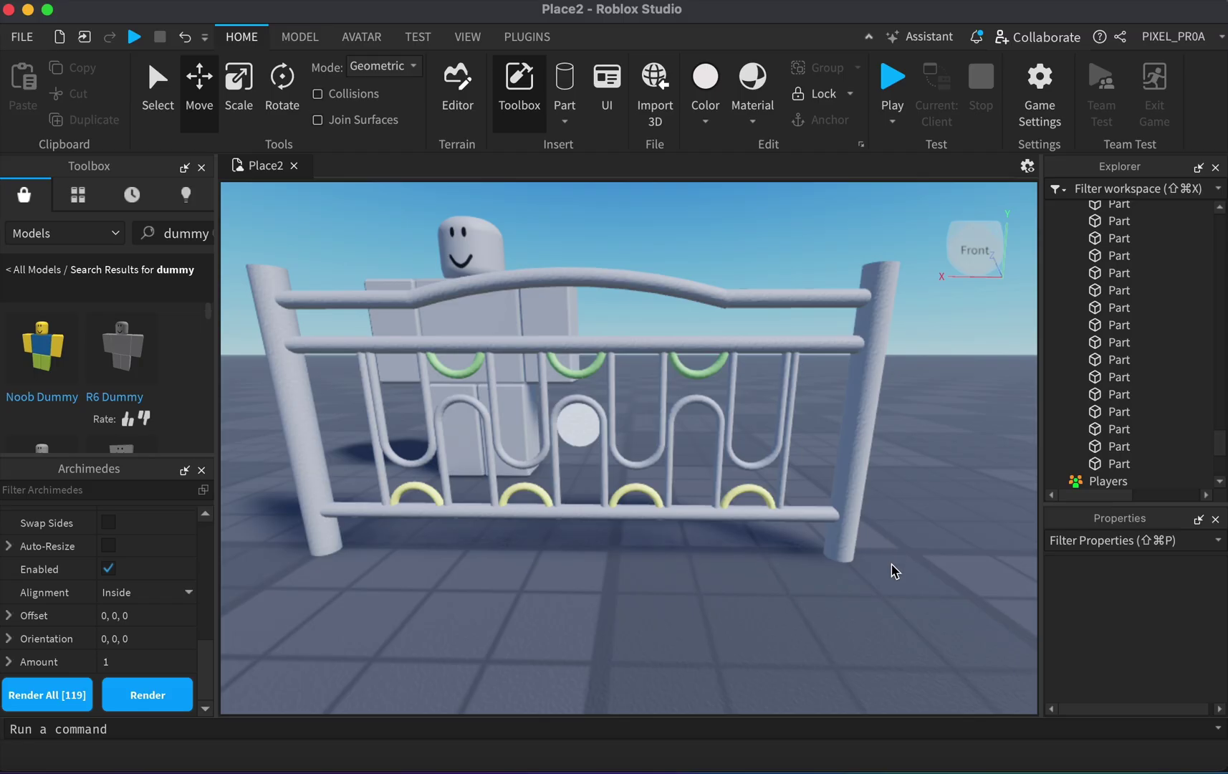
left_click_drag(895, 571, 240, 388)
left_click(752, 93)
left_click(865, 318)
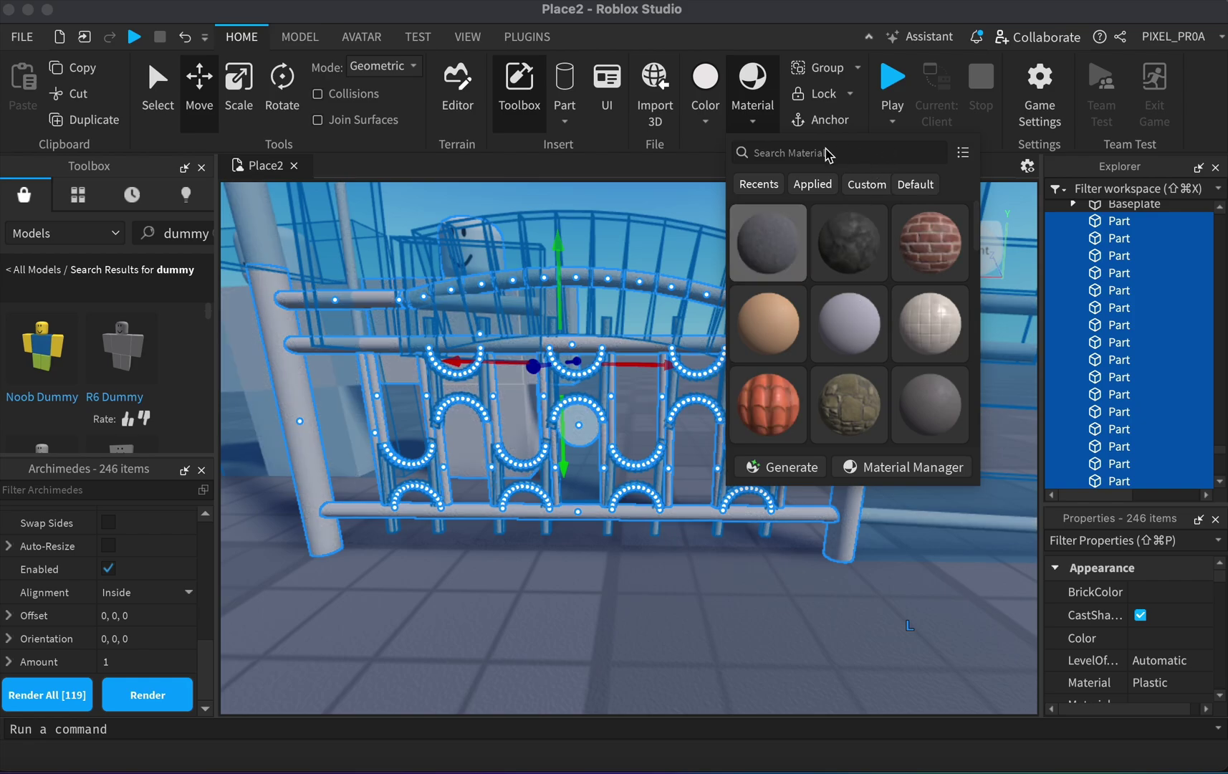
scroll(867, 168, "down", 2)
Force quit the SoundCloud application and close the force-quit window.
key("super+alt+Escape")
key("Down")
key("Down")
key("Down")
key("Return")
key("Escape")
key("Down")
key("Down")
key("Down")
key("Down")
key("Return")
key("Return")
key("Escape")
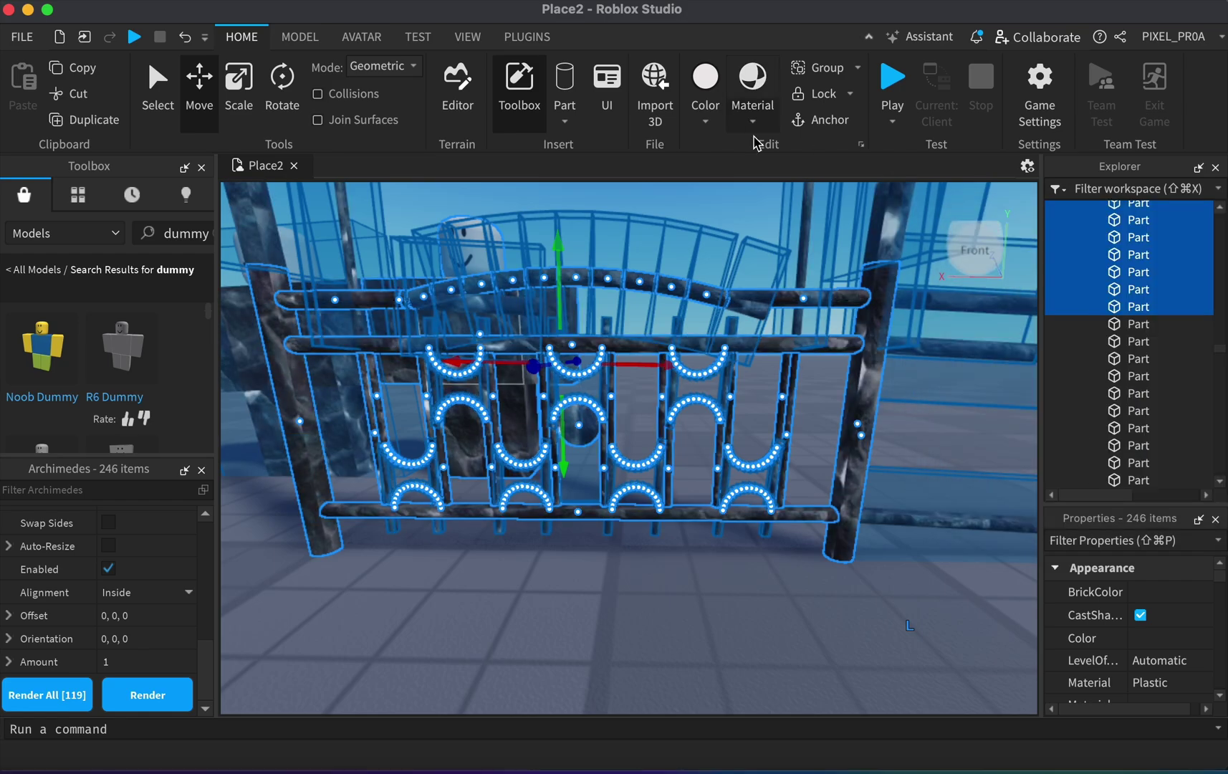
key("super+alt+Escape")
key("Down")
key("Down")
key("Down")
key("Down")
key("Down")
key("Return")
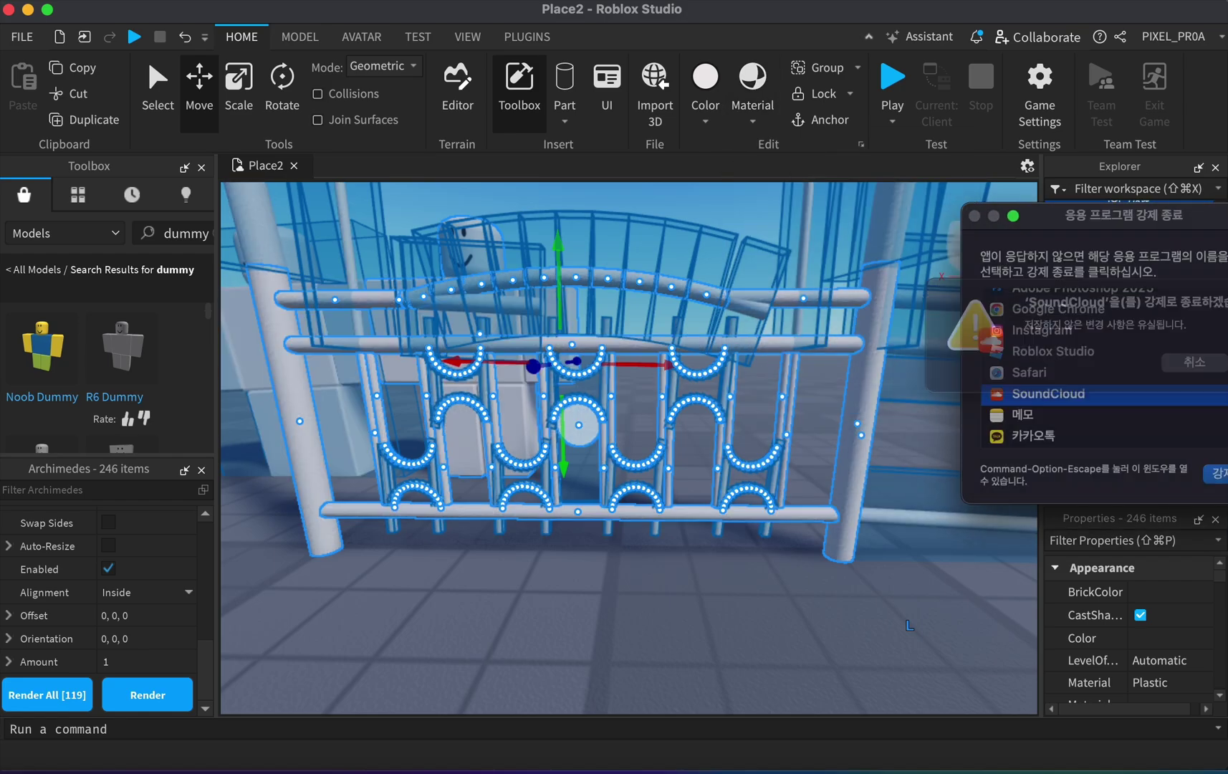
key("Return")
left_click(989, 216)
Apply the Metal material to all selected fence parts and clear the selection.
left_click(752, 93)
type("m")
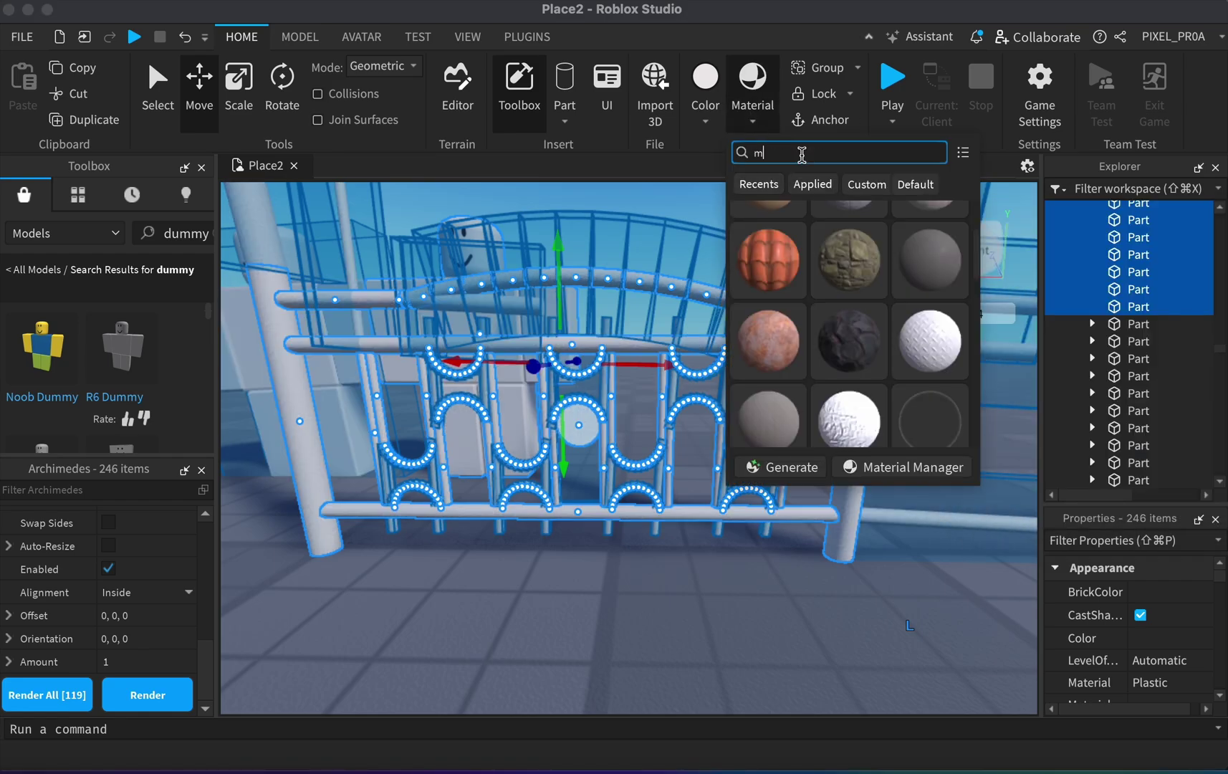
type("etal")
left_click(768, 242)
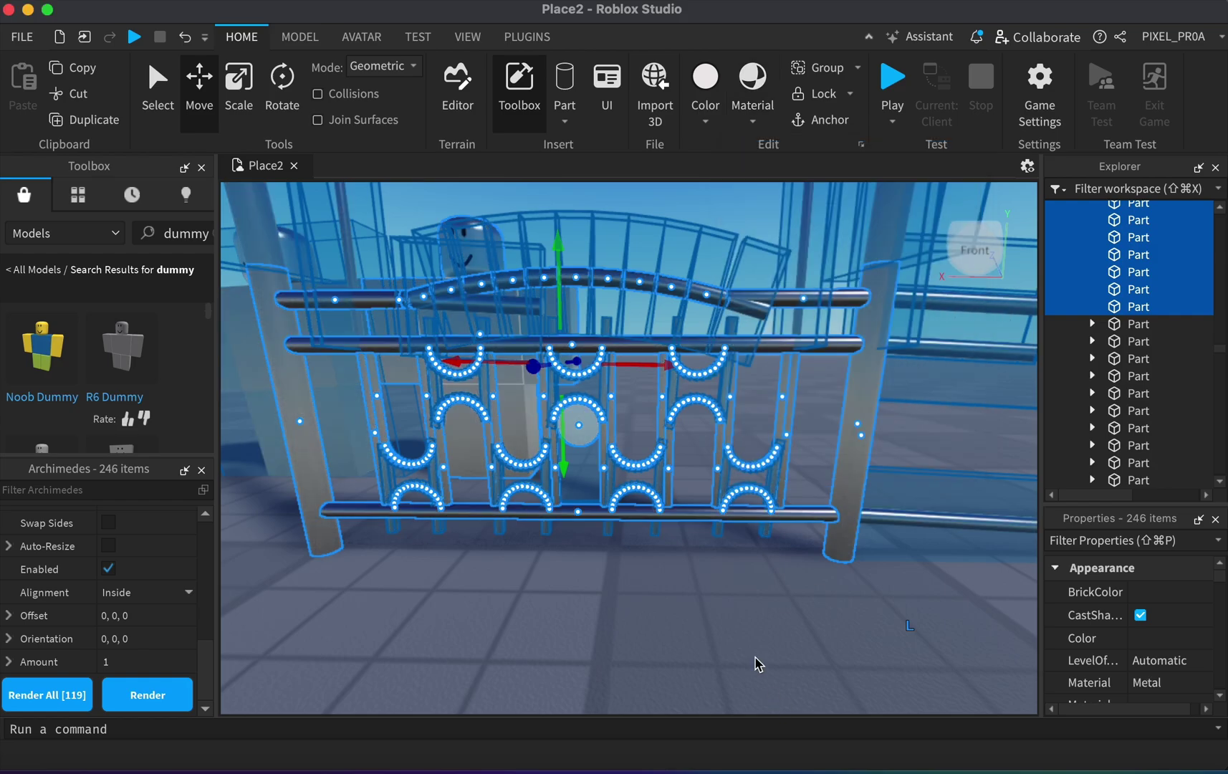
left_click(756, 656)
scroll(722, 655, "up", 5)
scroll(723, 655, "up", 5)
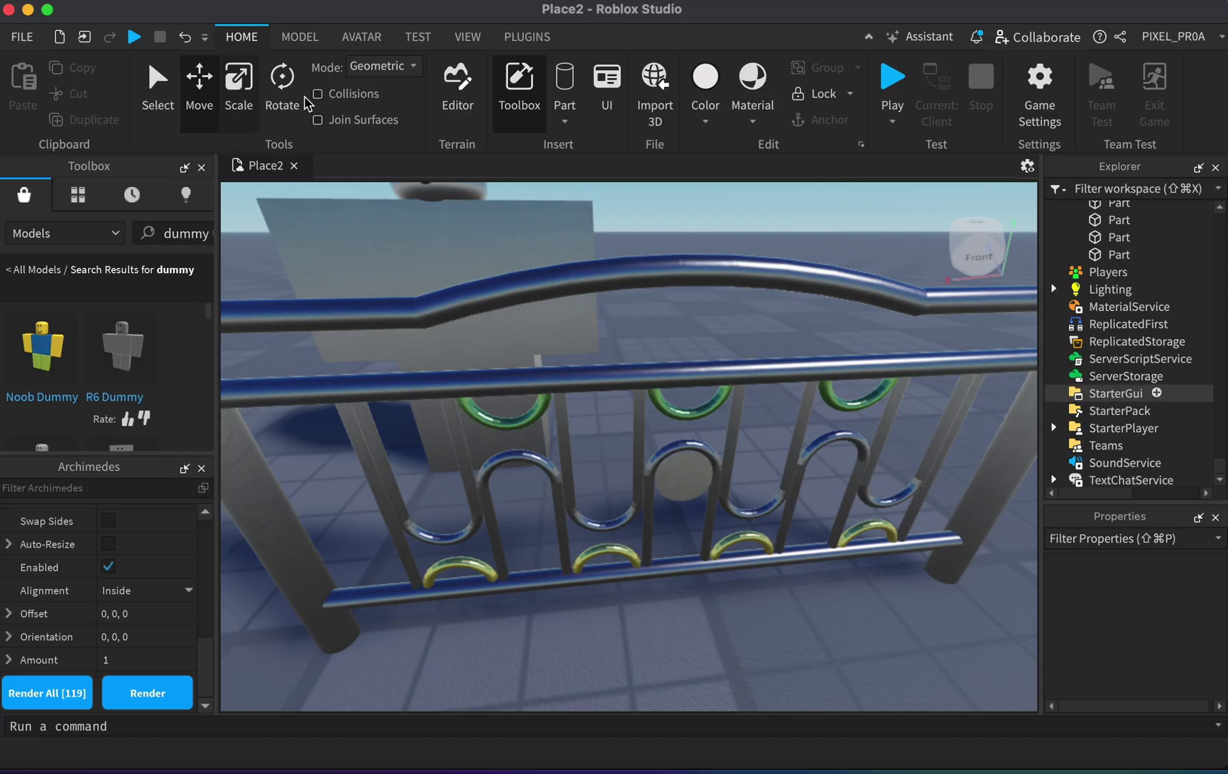
Add a block part and move it onto the fence's upper straight rail, beneath the bent top rail.
left_click(565, 120)
left_click(601, 321)
key("super+3")
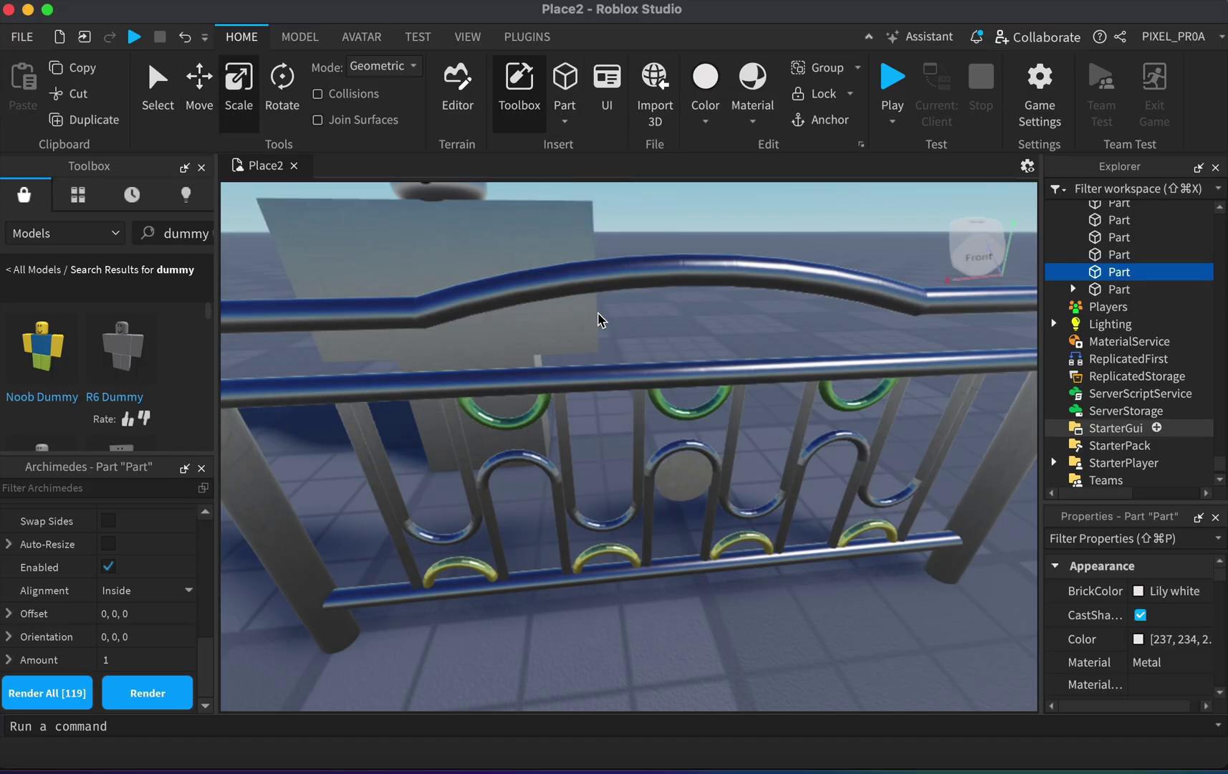
key("f")
left_click_drag(656, 495, 670, 659)
left_click(669, 659)
key("f")
key("super+2")
left_click_drag(699, 359, 703, 515)
key("super+4")
left_click_drag(512, 516, 512, 516)
Thin the block to sit within the rail's depth using a 0.1-stud snap, and set the move snap to 0.025.
left_click(300, 37)
left_click(458, 93)
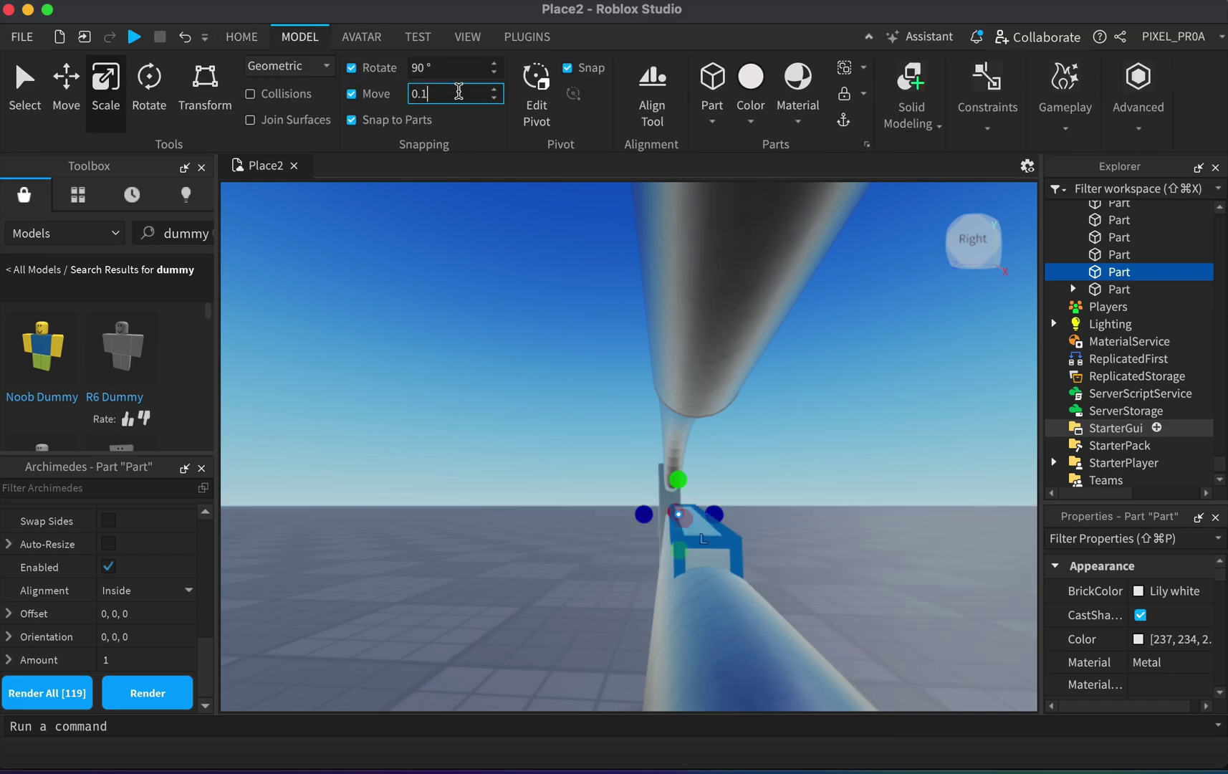
key("Return")
left_click_drag(731, 510, 728, 512)
key("super+2")
mouse_move(589, 514)
left_mouse_down()
mouse_move(574, 514)
mouse_move(583, 519)
left_mouse_up()
left_click(463, 96)
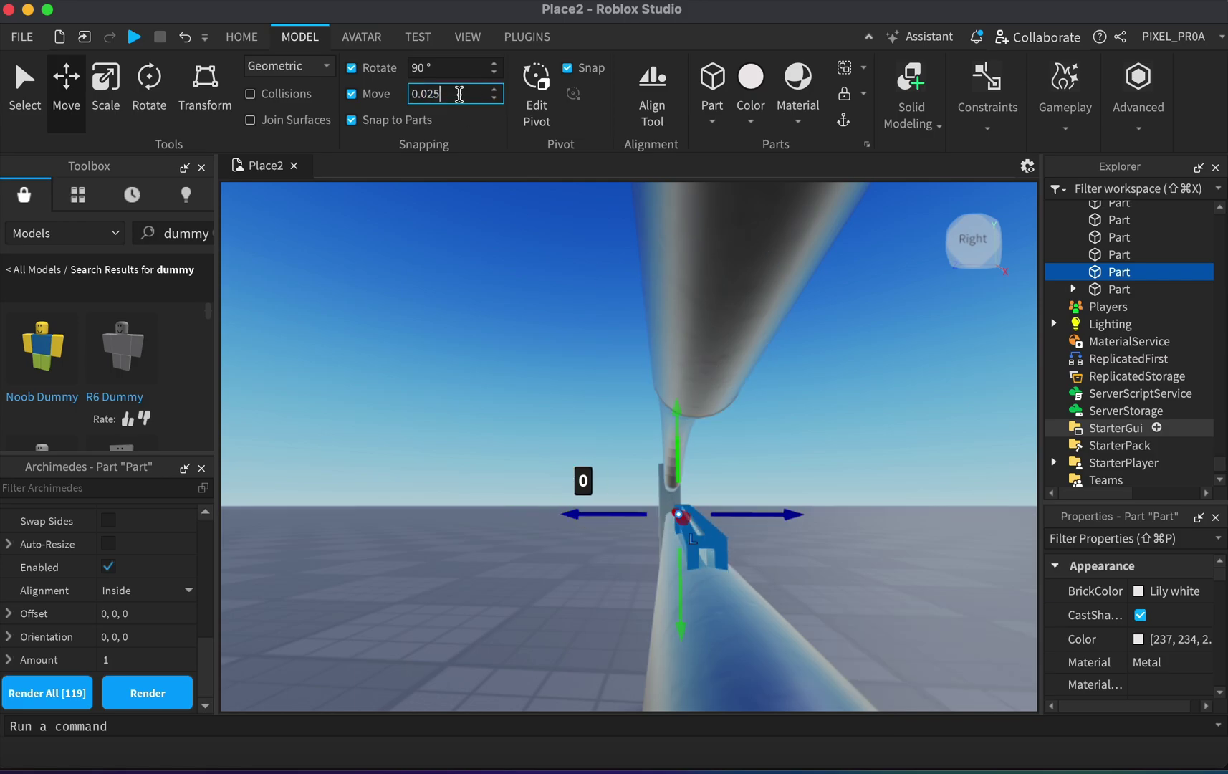
Apply the Smooth Plastic material to the white block above the rail.
left_click(241, 36)
left_click(753, 86)
type("pla")
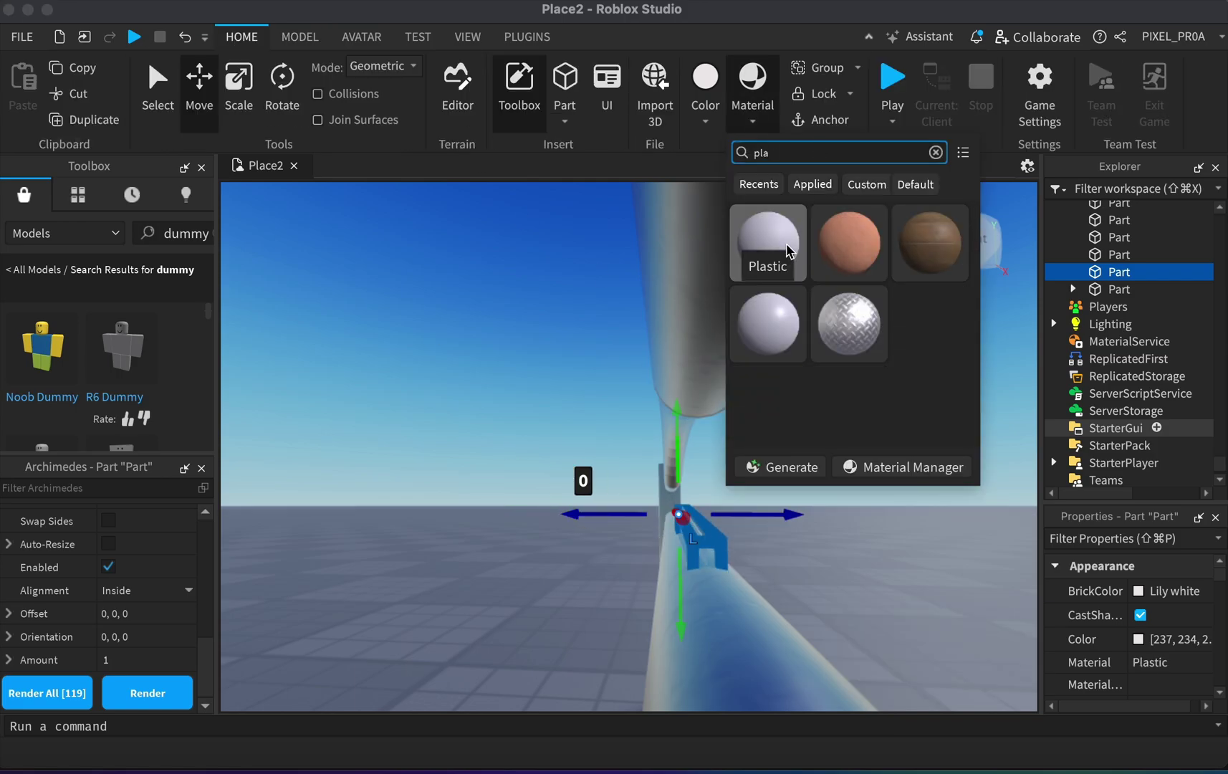
left_click(770, 242)
scroll(727, 496, "down", 5)
left_click(752, 86)
left_click(768, 248)
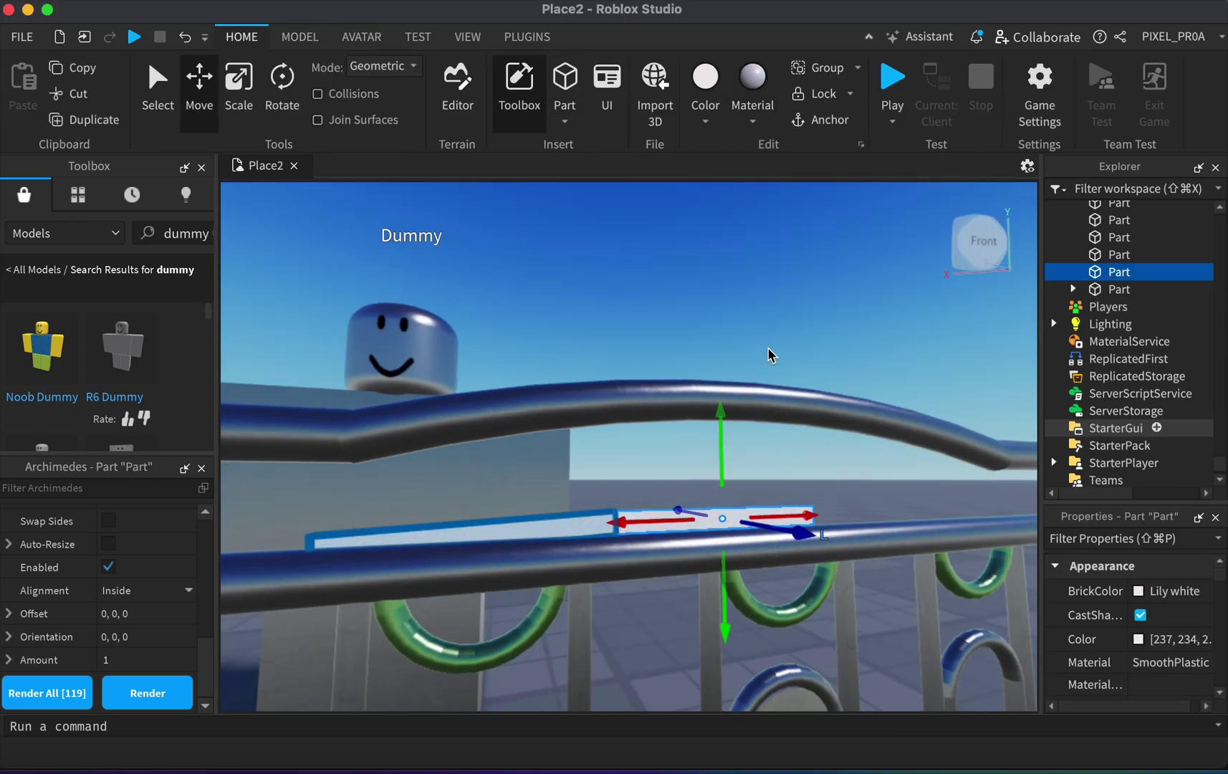
left_click(753, 86)
type("meta")
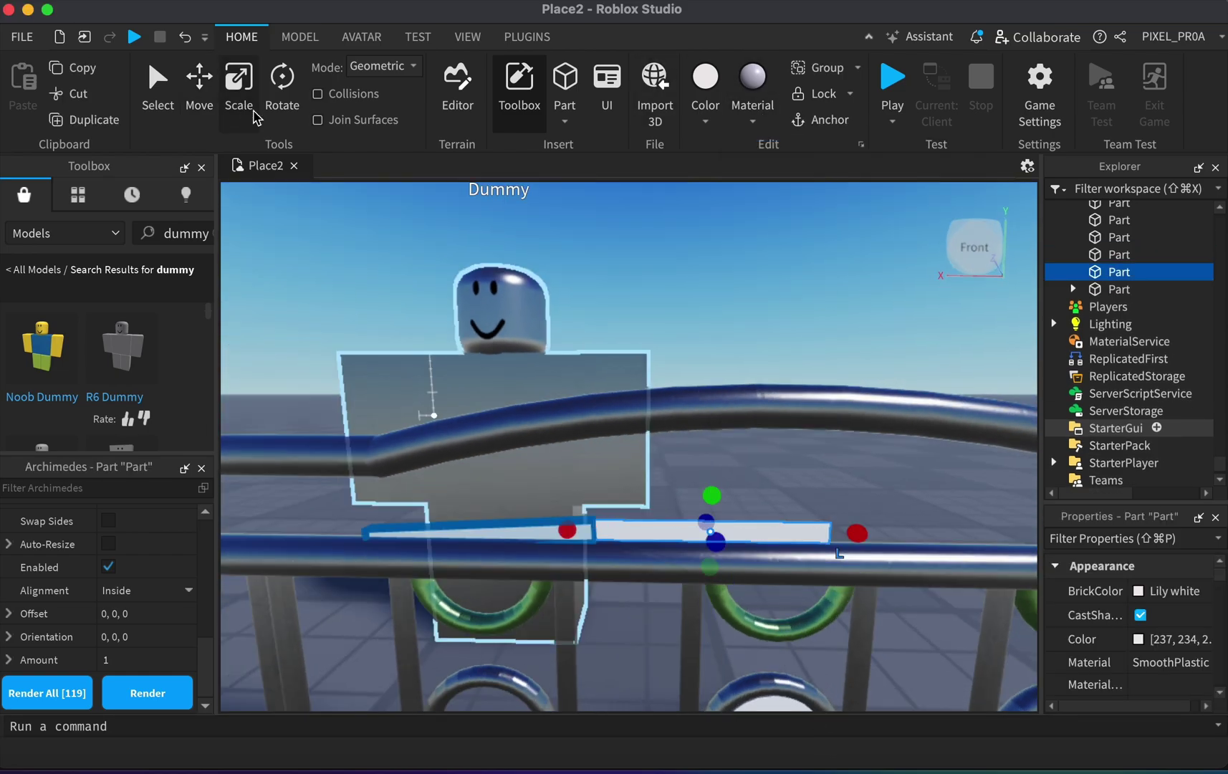
Scale the white block and stack narrower copies above it to fill the space under the bent top rail.
left_click_drag(822, 522, 746, 494)
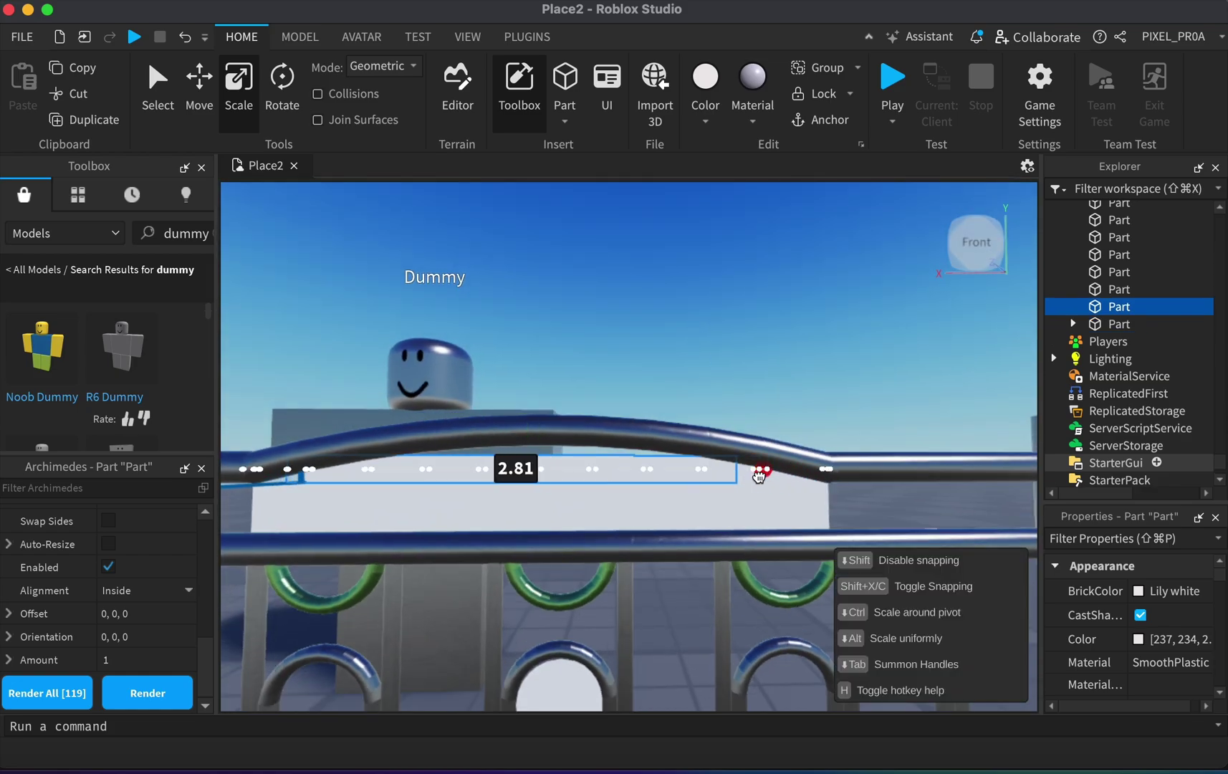
left_click_drag(521, 494, 530, 395)
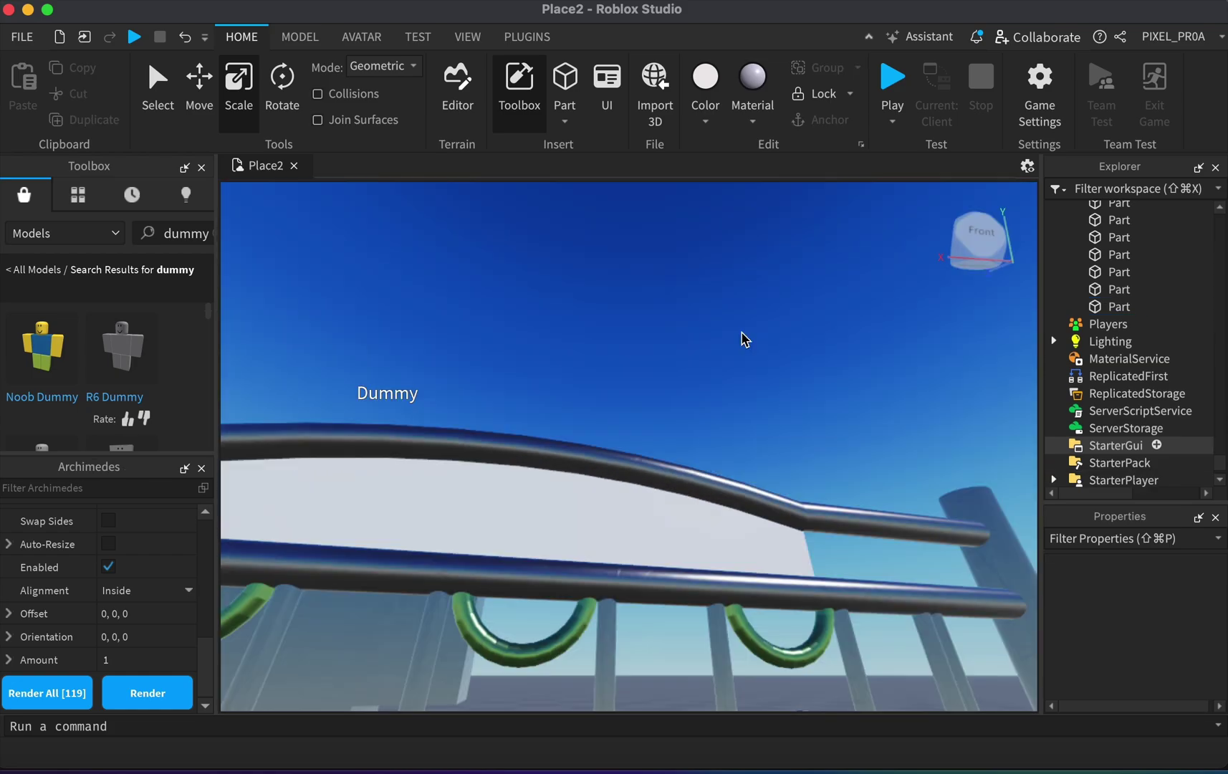
Try to turn the white sign panel blocks under the bent rail into a union.
left_click(1184, 309)
left_click(1176, 275)
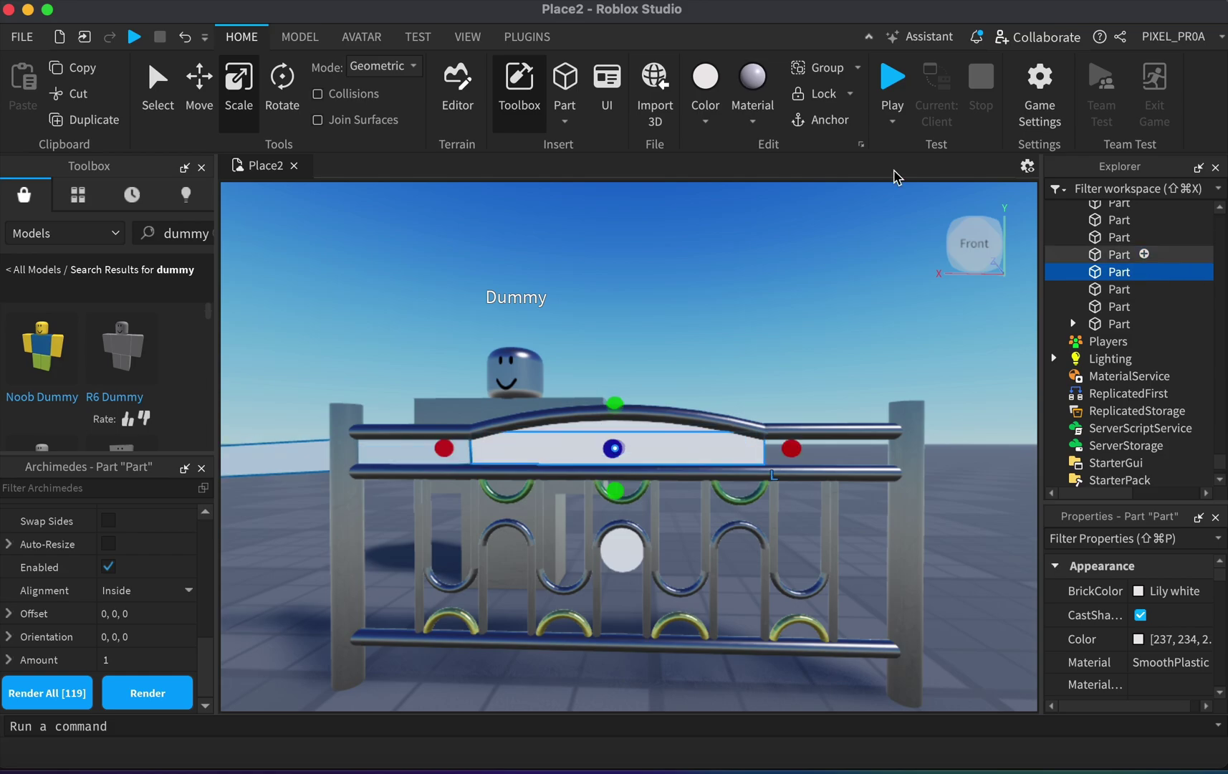
left_click(300, 37)
left_click(242, 37)
right_click(662, 445)
left_click(716, 250)
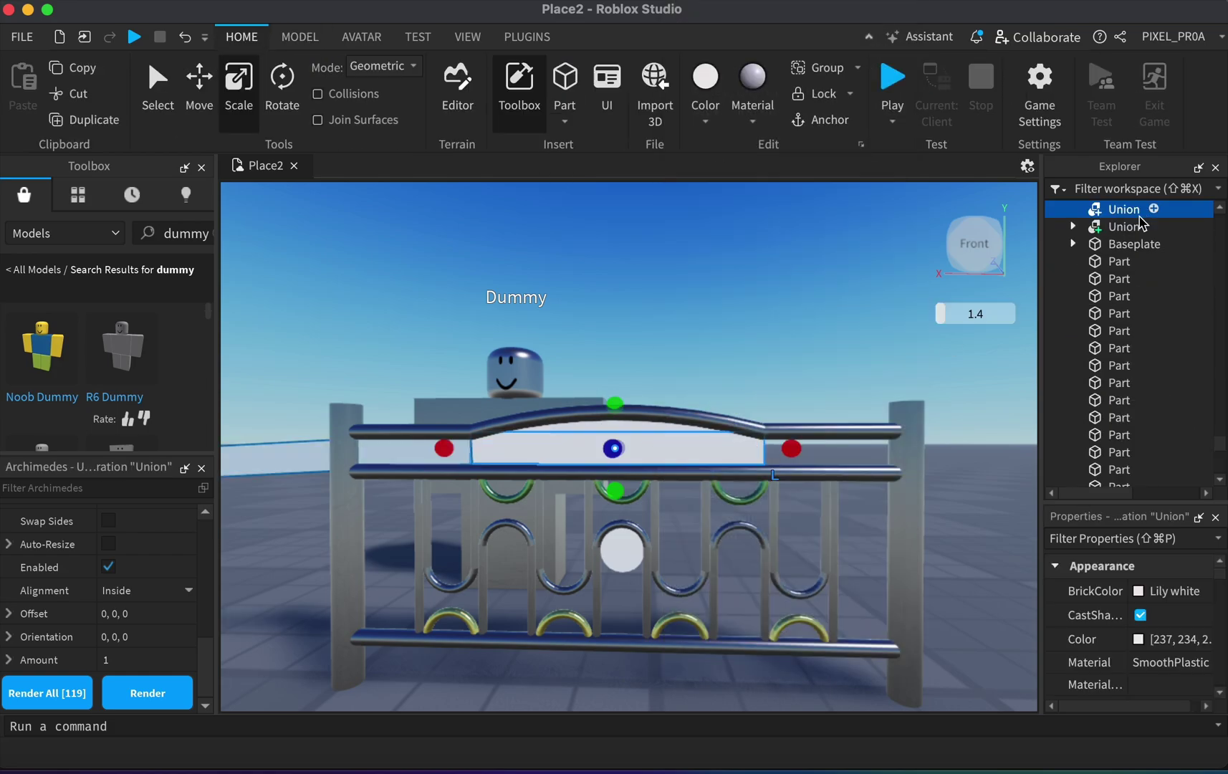
key("super+2")
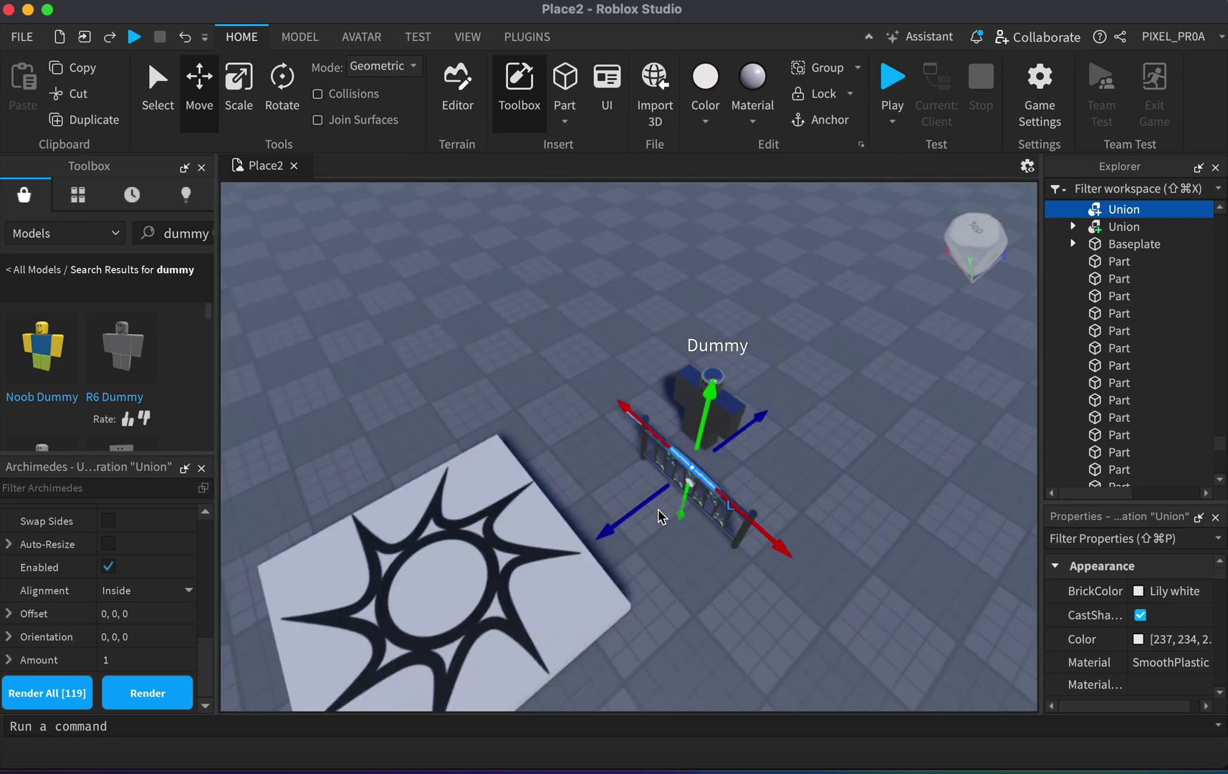
left_click(847, 447)
Select the three white blocks of the sign panel and unite them into one solid.
left_click(1185, 401)
scroll(1185, 379, "down", 2)
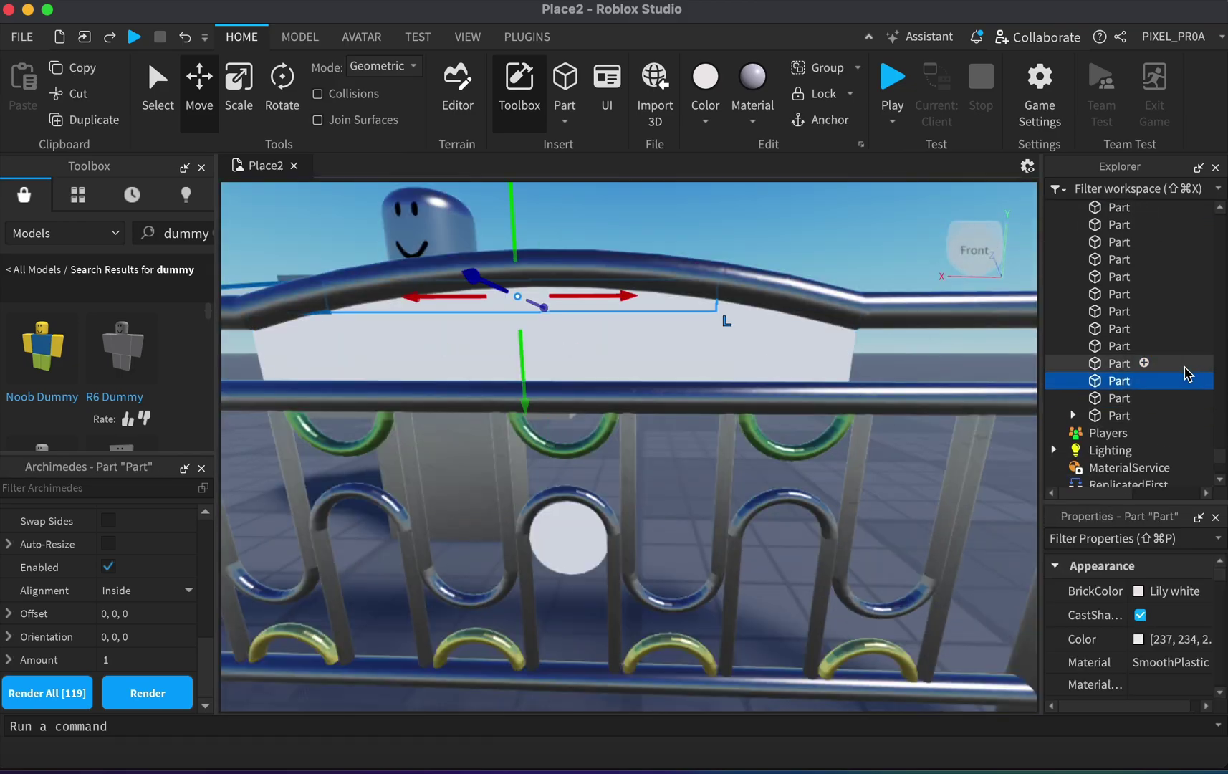
left_click(1179, 395, "shift")
right_click(1179, 395)
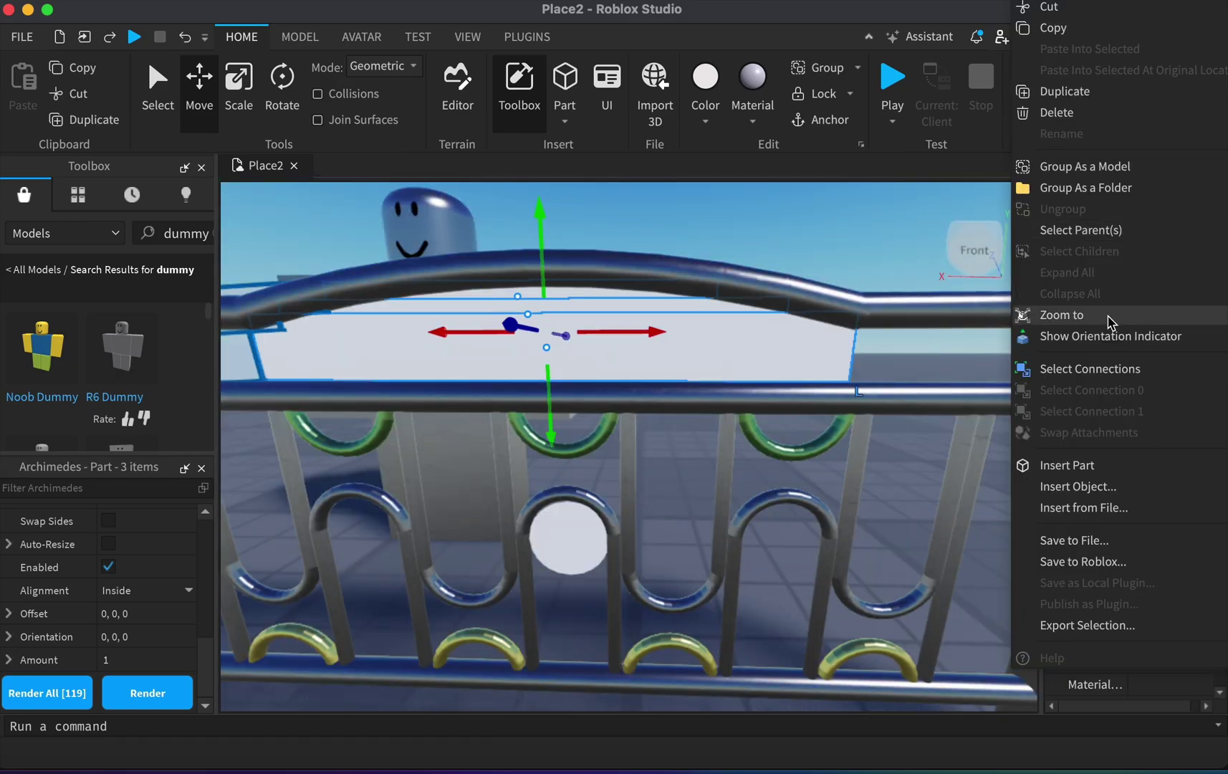
key("Escape")
left_click(405, 43)
left_click(300, 39)
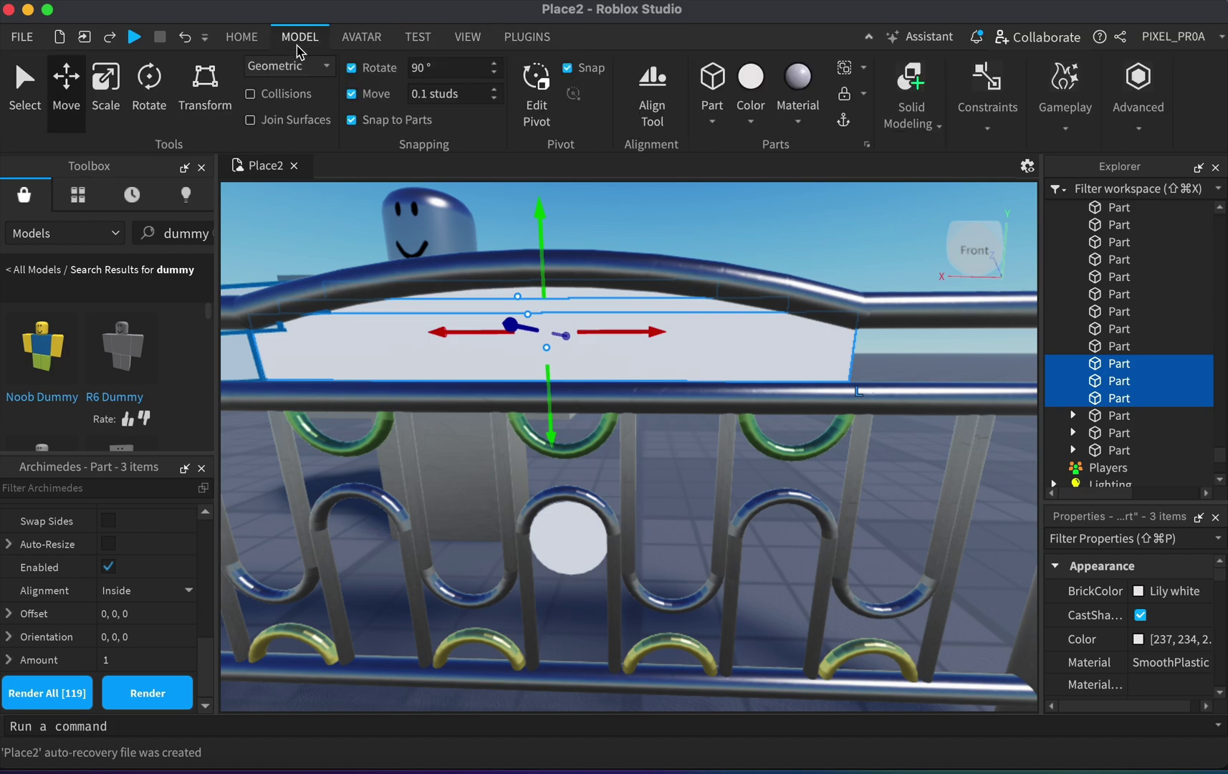
left_click(923, 143)
left_click(899, 185)
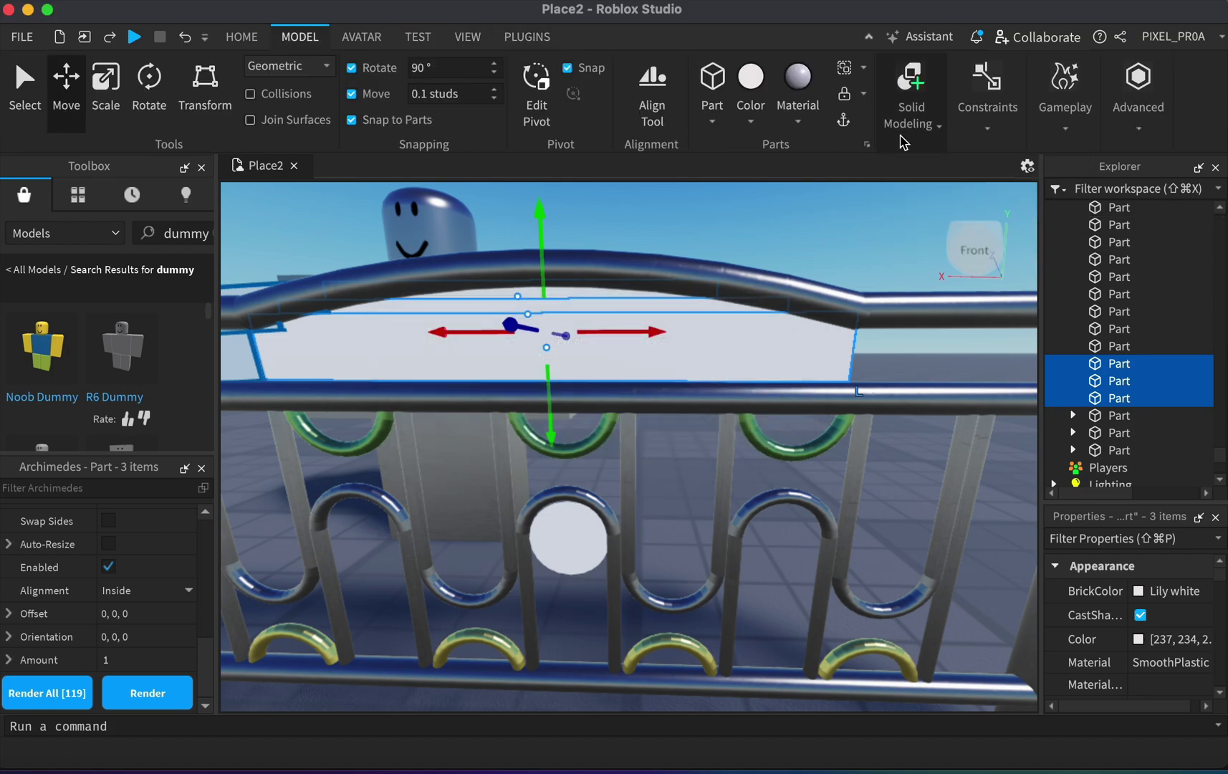
Check the reference photo in the browser and apply the Deep orange color to the united sign panel.
left_click(159, 759)
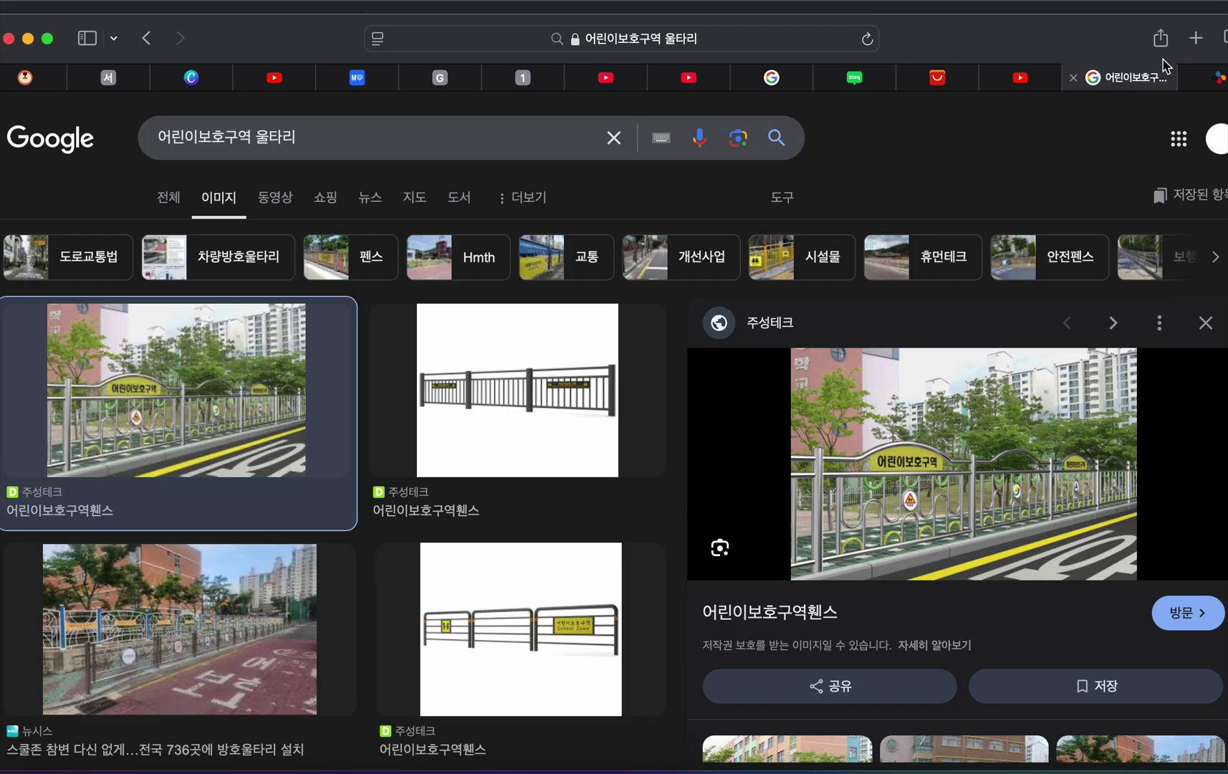
key("super+Tab")
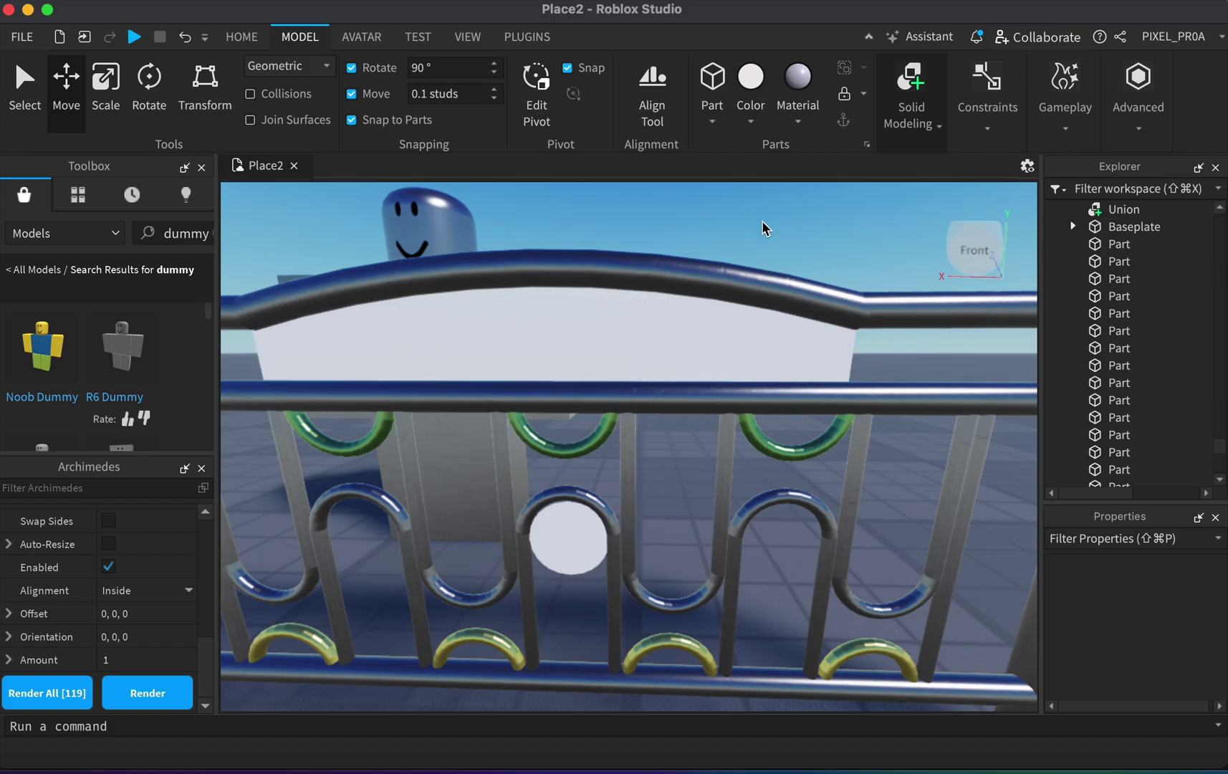
left_click(660, 313)
left_click(241, 37)
left_click(752, 122)
left_click(706, 122)
left_click(704, 271)
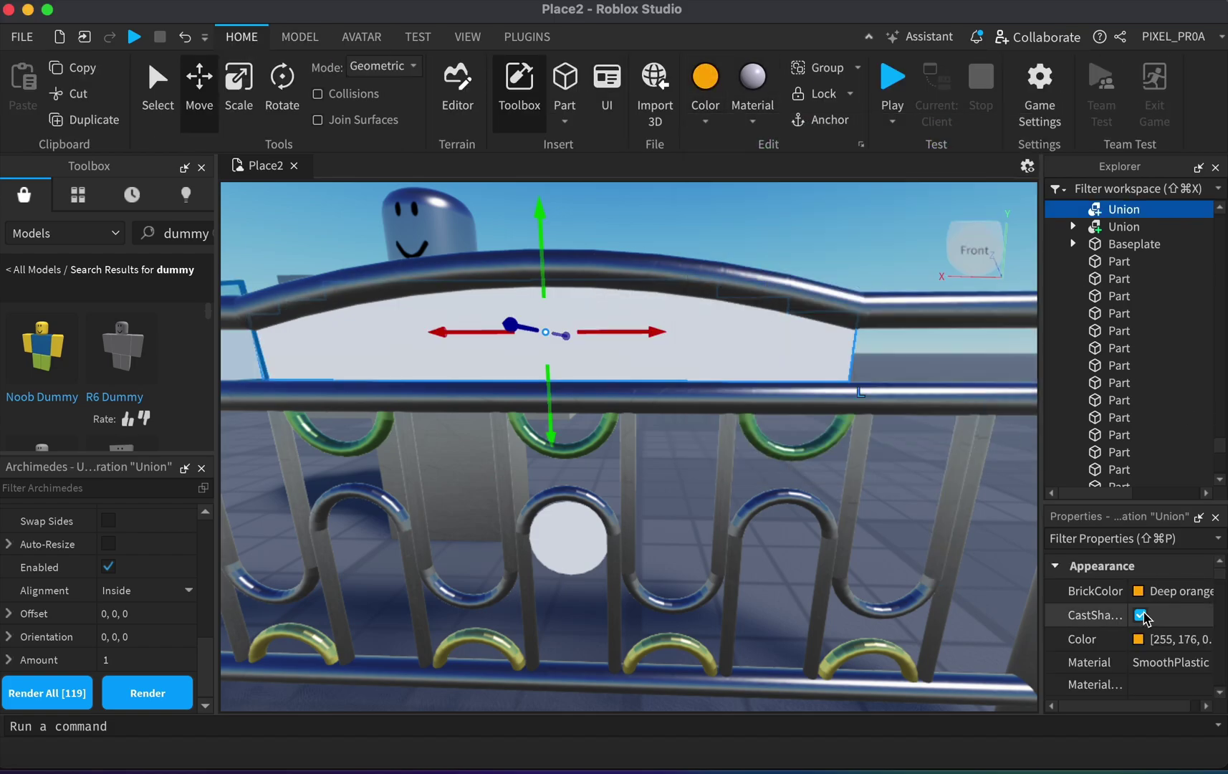
Split the sign panel union back into its three blocks and color them Bright yellow.
key("super+shift+u")
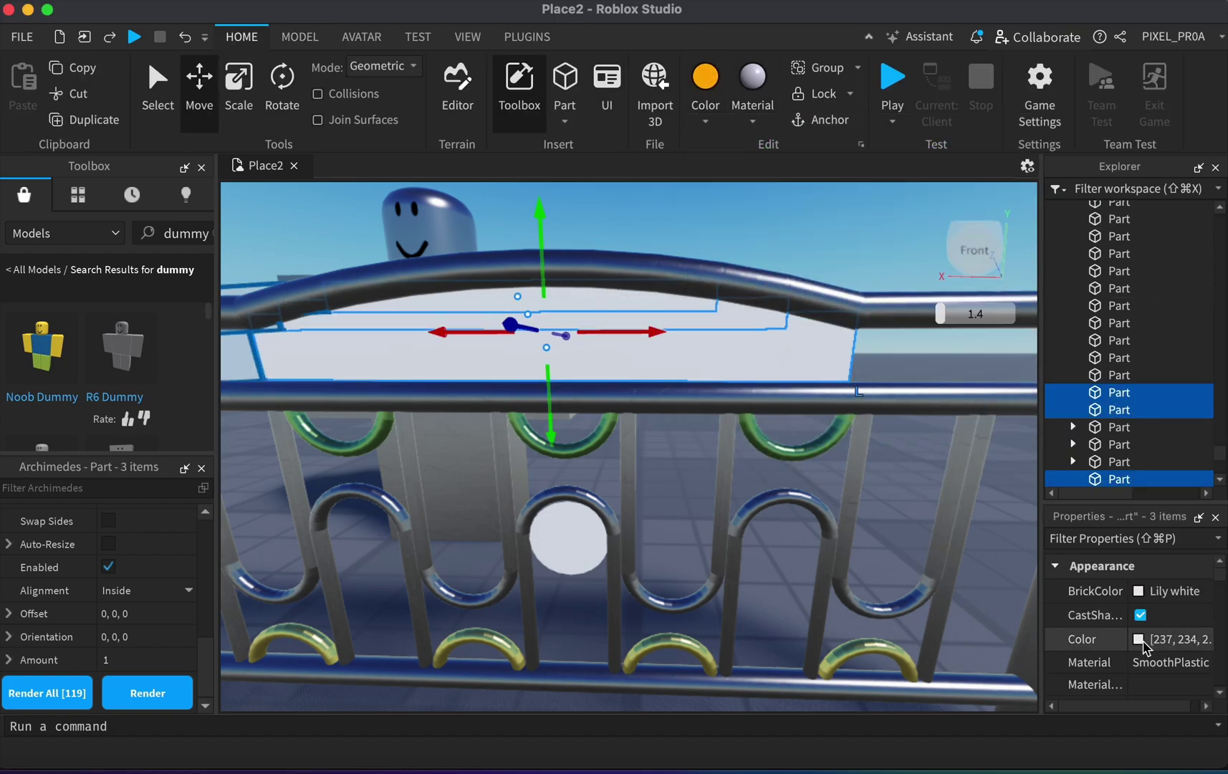
left_click(1168, 639)
left_click(706, 122)
left_click(705, 273)
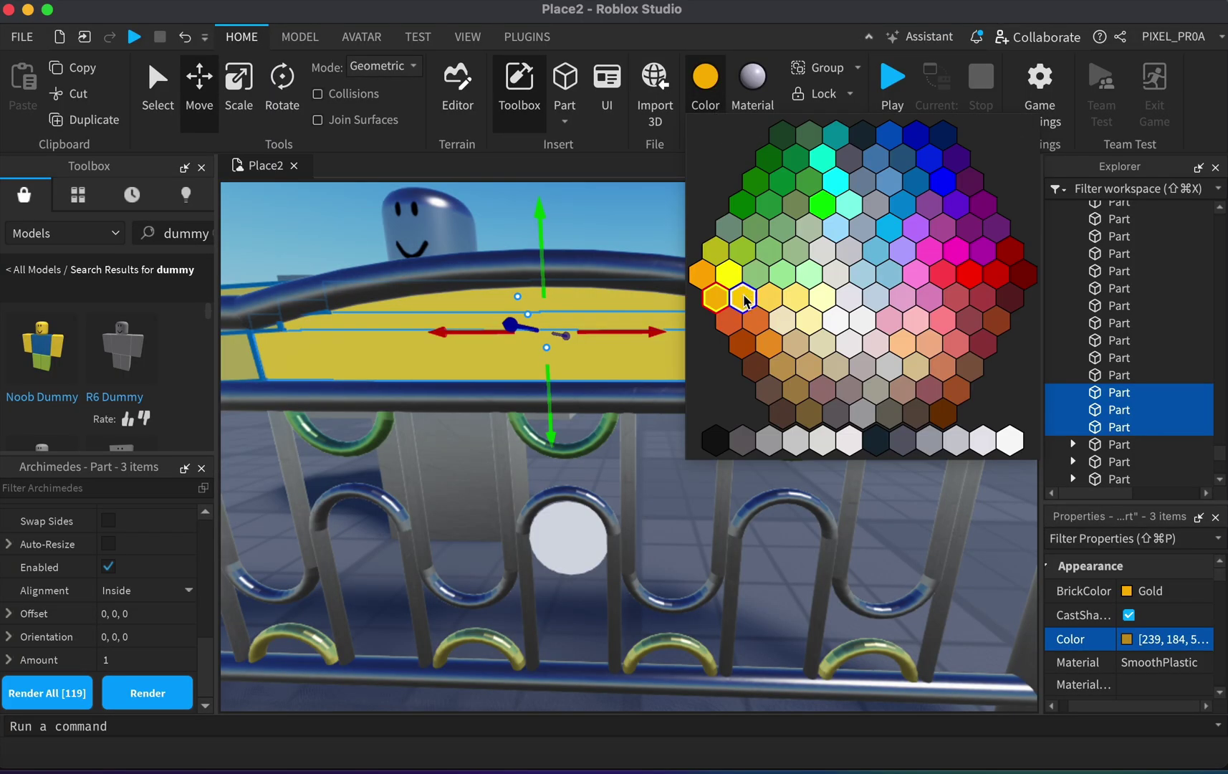
left_click(729, 273)
Unite the three yellow blocks into a single sign panel.
key("super+shift+g")
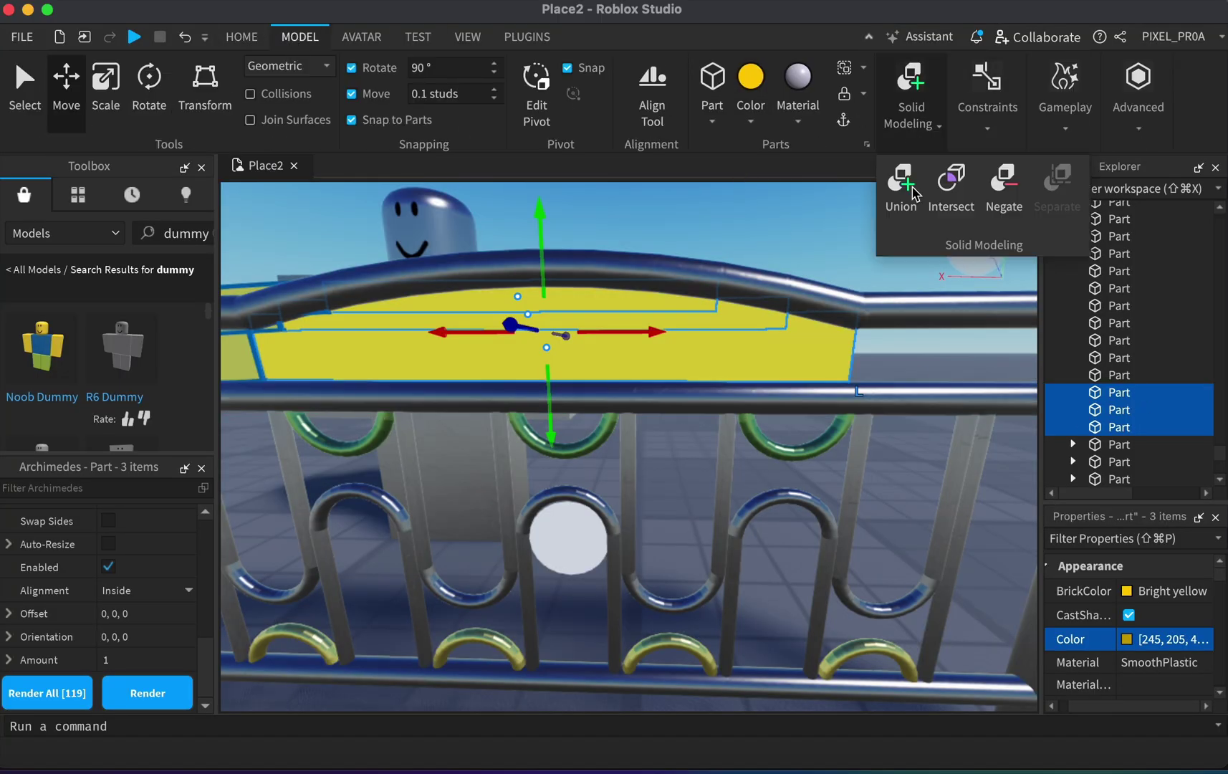
left_click(787, 242)
scroll(814, 239, "down", 5)
right_click_drag(814, 239, 815, 239)
Scale down the part carrying the children-crossing triangle decal and move it closer to the fence.
key("super+shift+5")
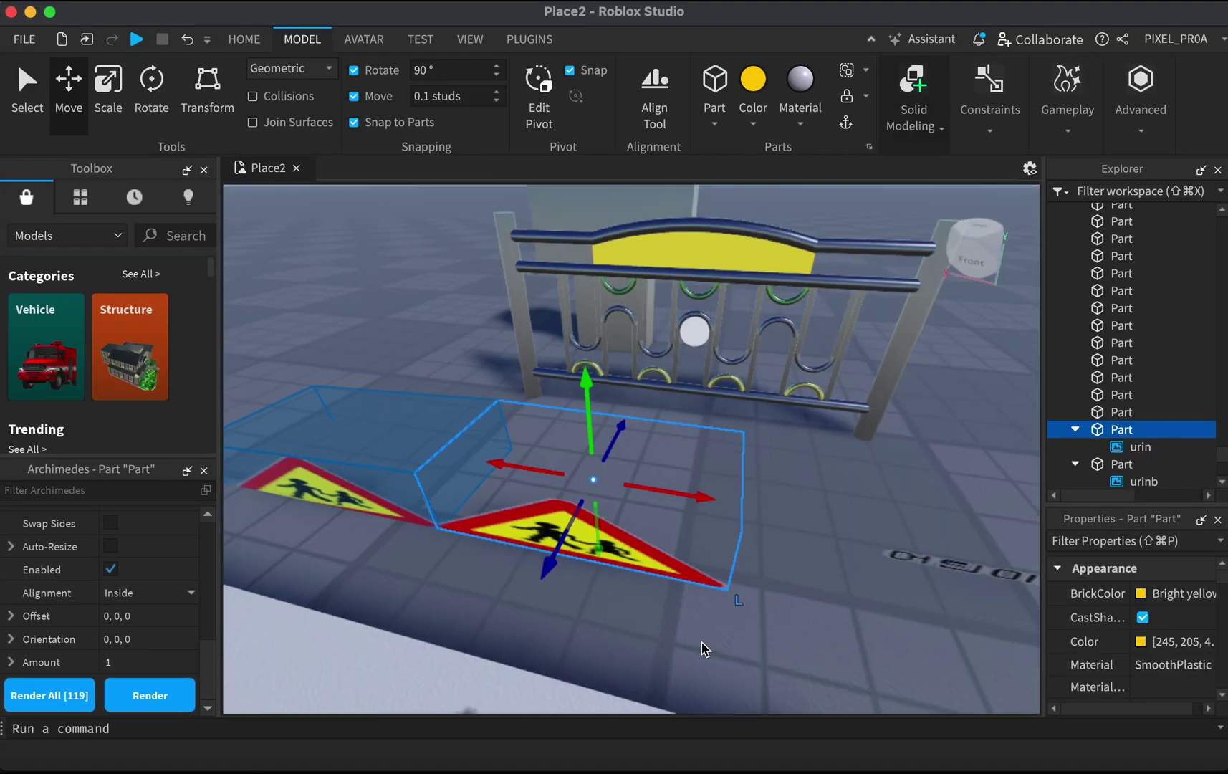
key("super+2")
left_click_drag(483, 466, 598, 481)
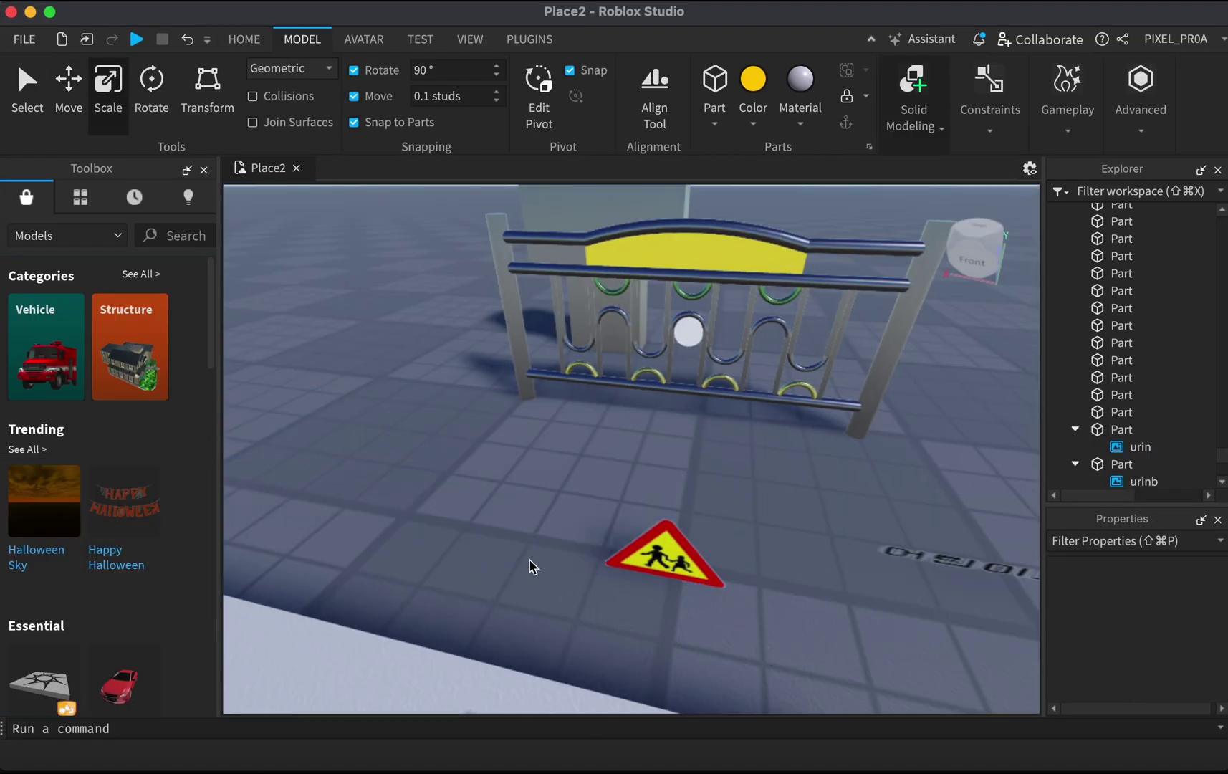
left_click_drag(665, 559, 638, 475)
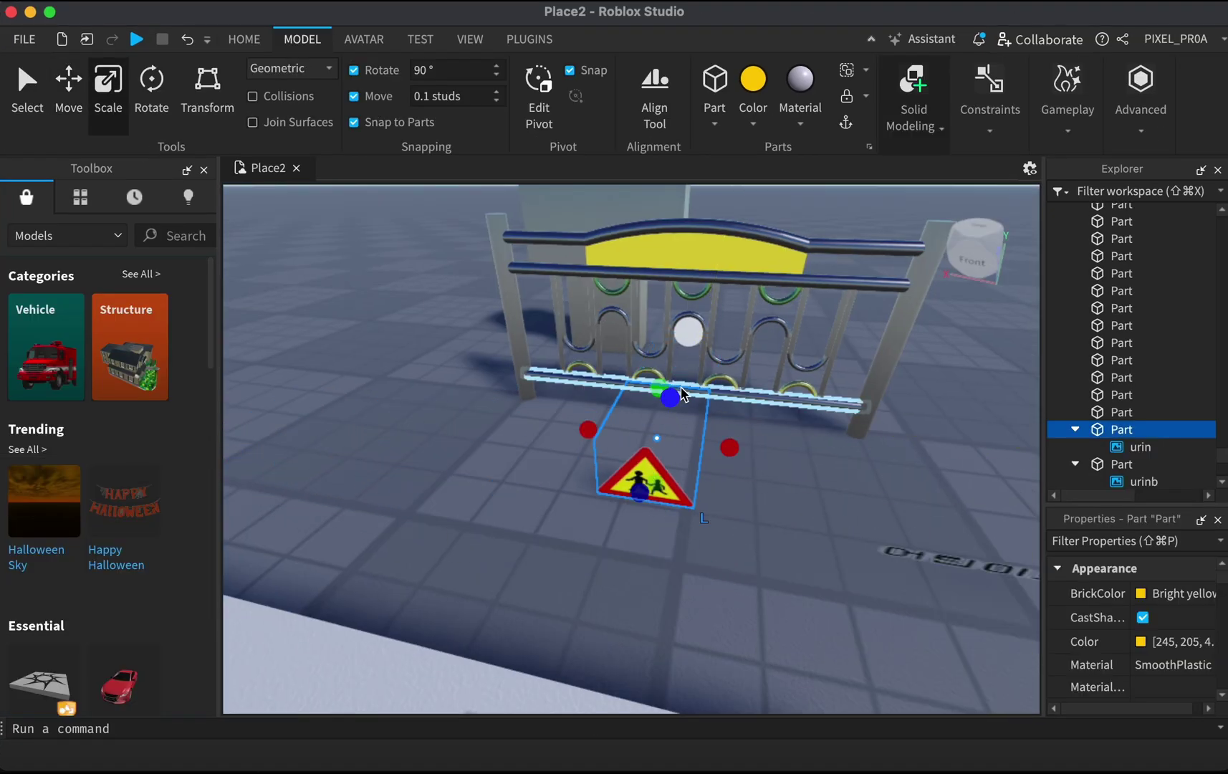
Place the 어린이보호구역 lettering on the front of the yellow sign panel and bring the triangle part to the fence.
left_click(757, 606)
middle_click_drag(757, 606, 758, 525)
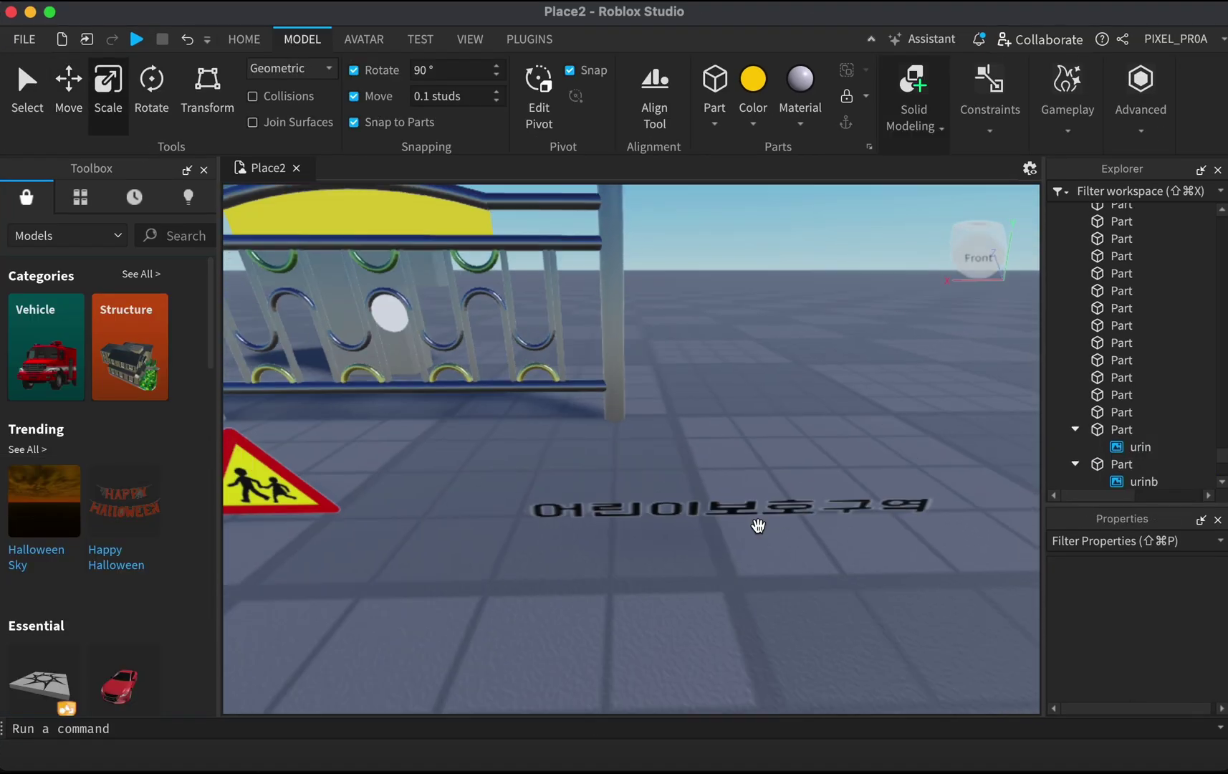
left_click_drag(758, 525, 670, 495)
scroll(652, 502, "up", 5)
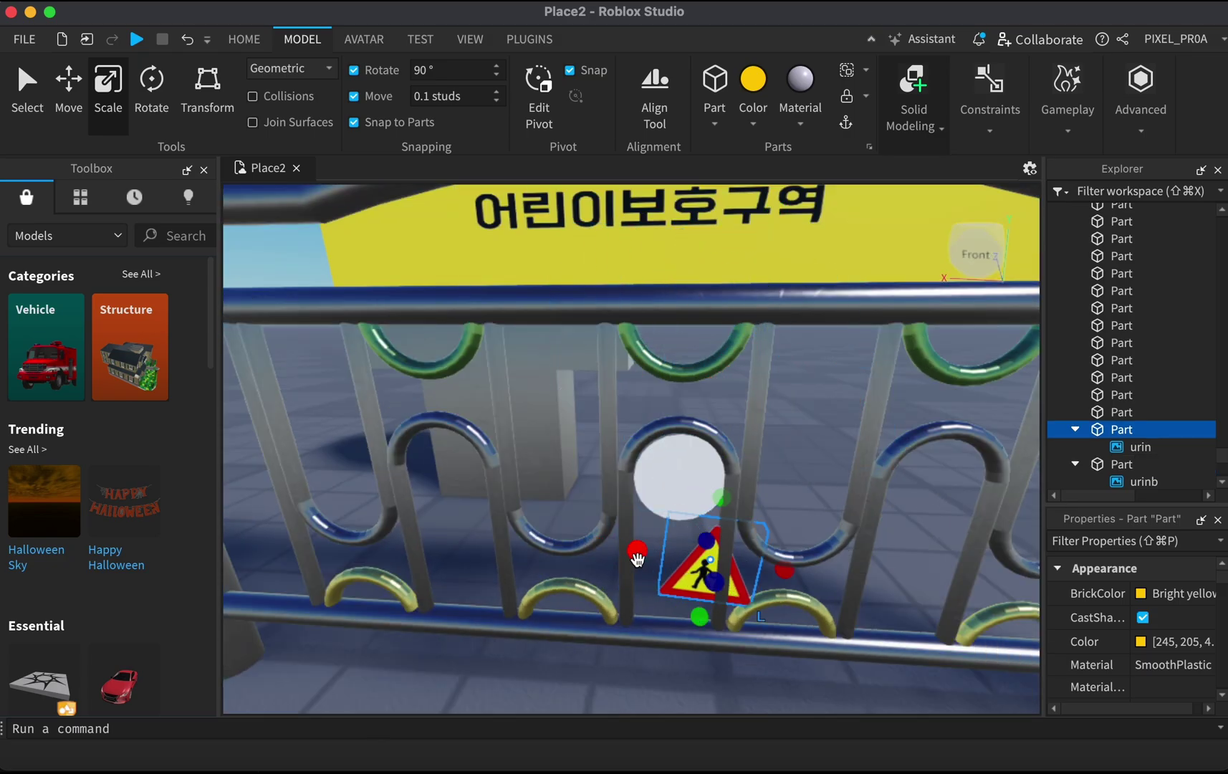
Try to fit the warning triangle over the white disc, and undo its placement.
left_click_drag(688, 566, 567, 477)
key("super+2")
left_click_drag(721, 462, 803, 459)
key("super+4")
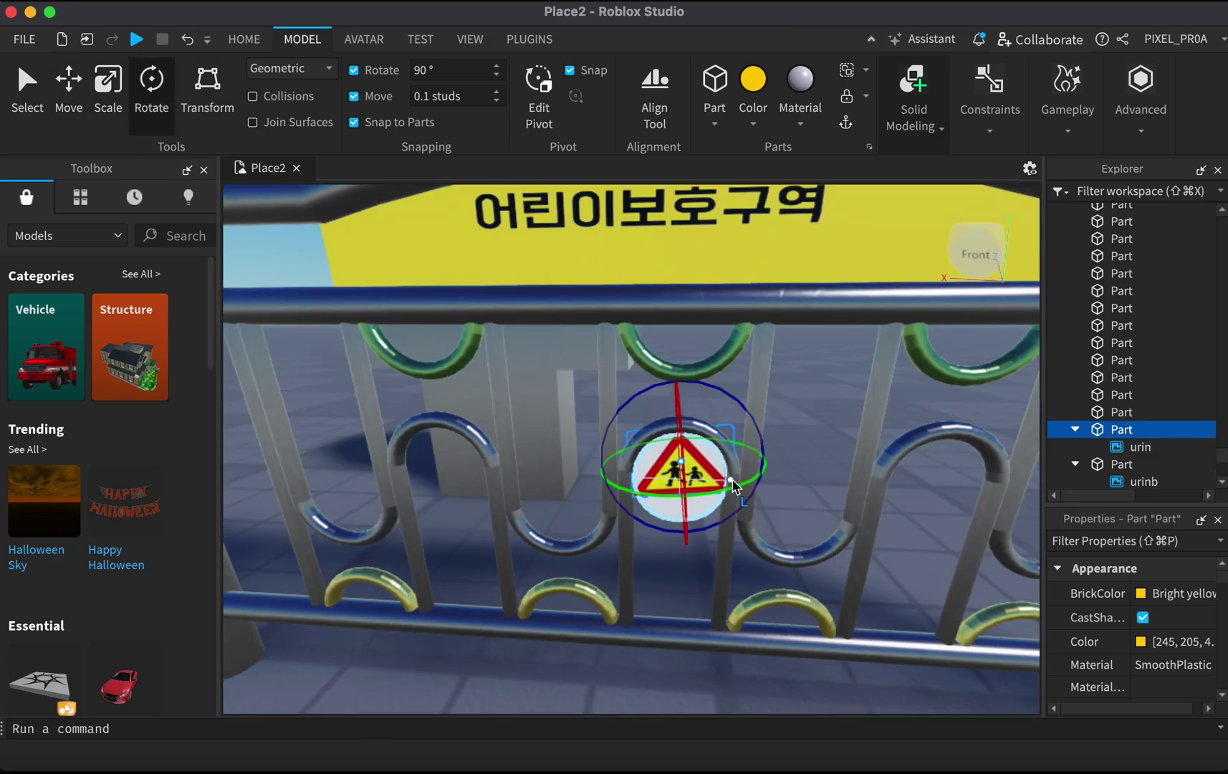
key("super+z")
key("super+3")
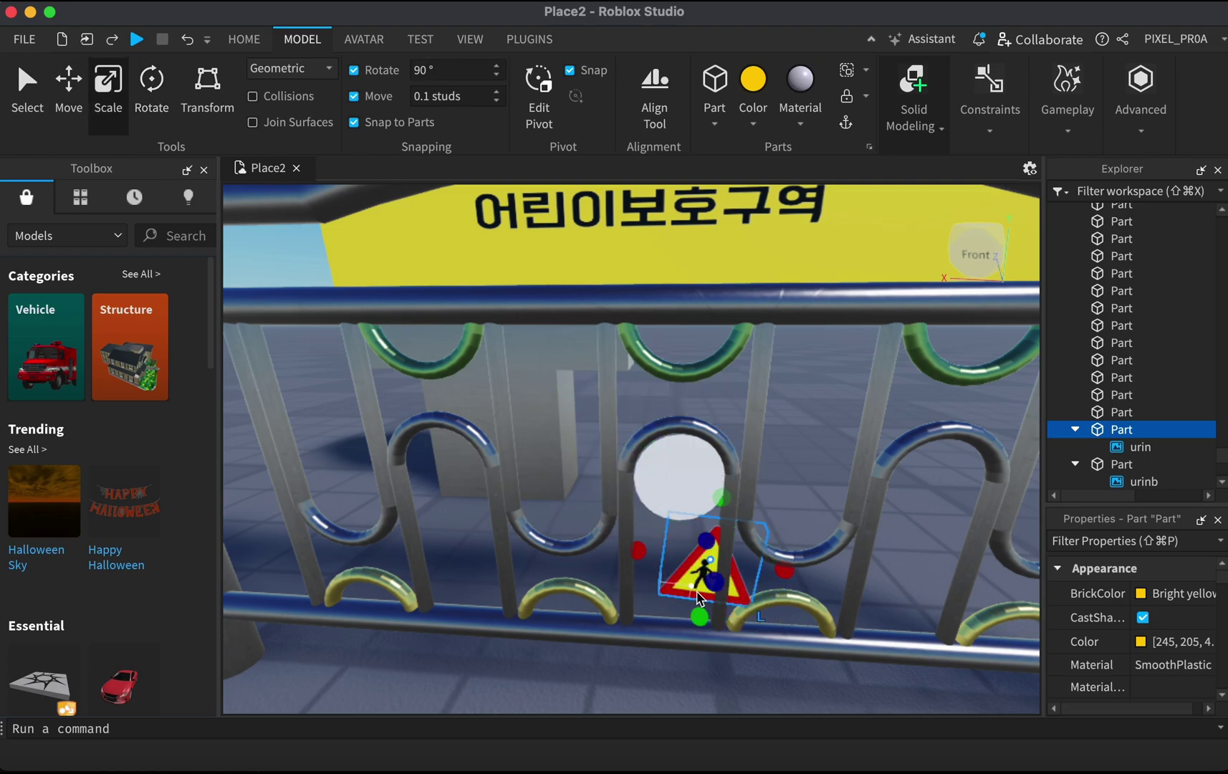
Scale down the warning triangle part, try moving it toward the white disc, and undo the moves.
left_click_drag(610, 618, 617, 517)
left_click_drag(648, 570, 694, 285)
key("super+z")
left_click_drag(639, 566, 589, 541)
left_click_drag(671, 367, 632, 283)
key("super+z")
key("super+z")
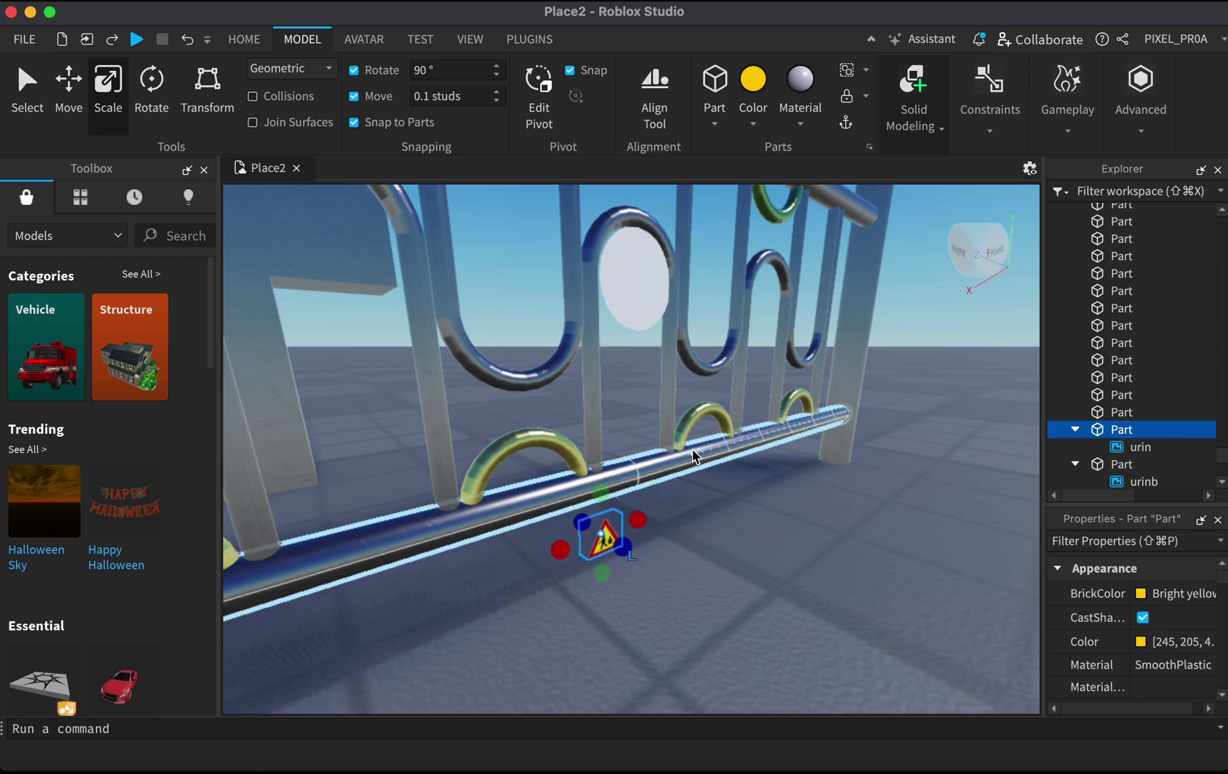
Move the warning triangle part against the front face of the white disc.
key("super+2")
key("super+shift+z")
left_click_drag(539, 296, 529, 296)
left_click_drag(739, 295, 735, 290)
key("f")
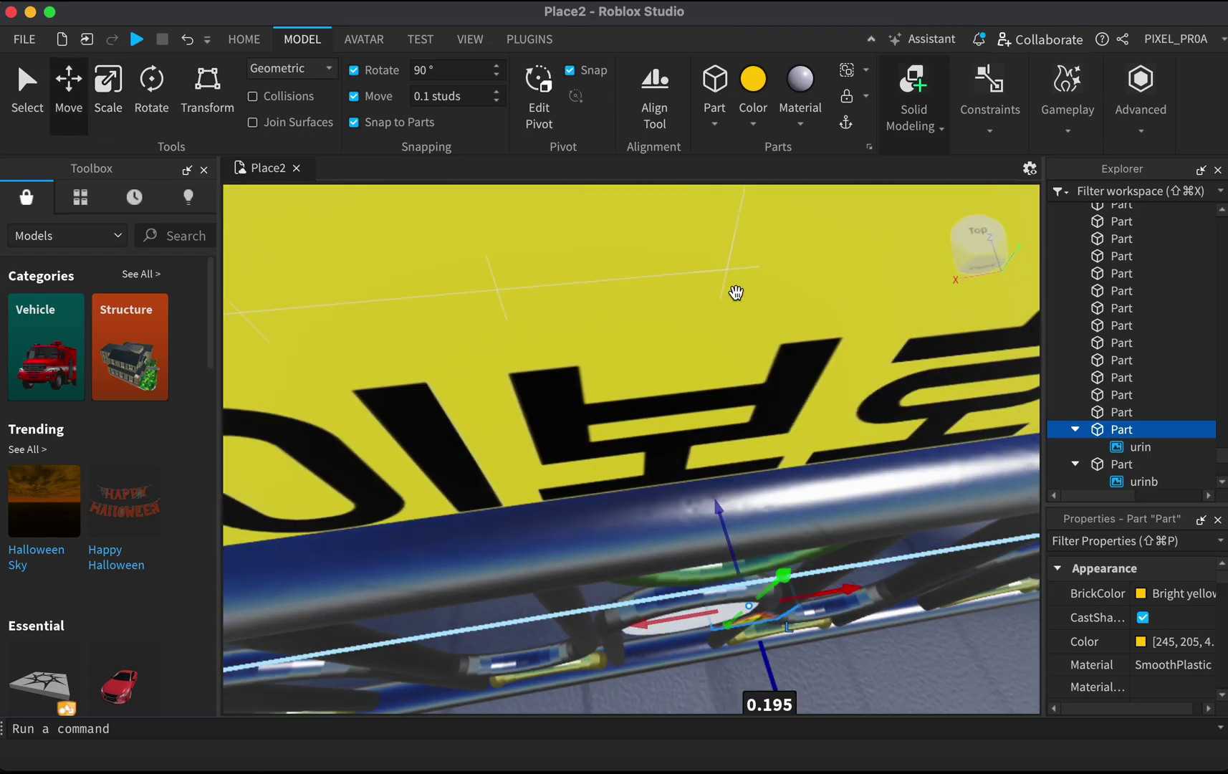
Resize the warning triangle to fit inside the white disc and centre it there.
key("super+3")
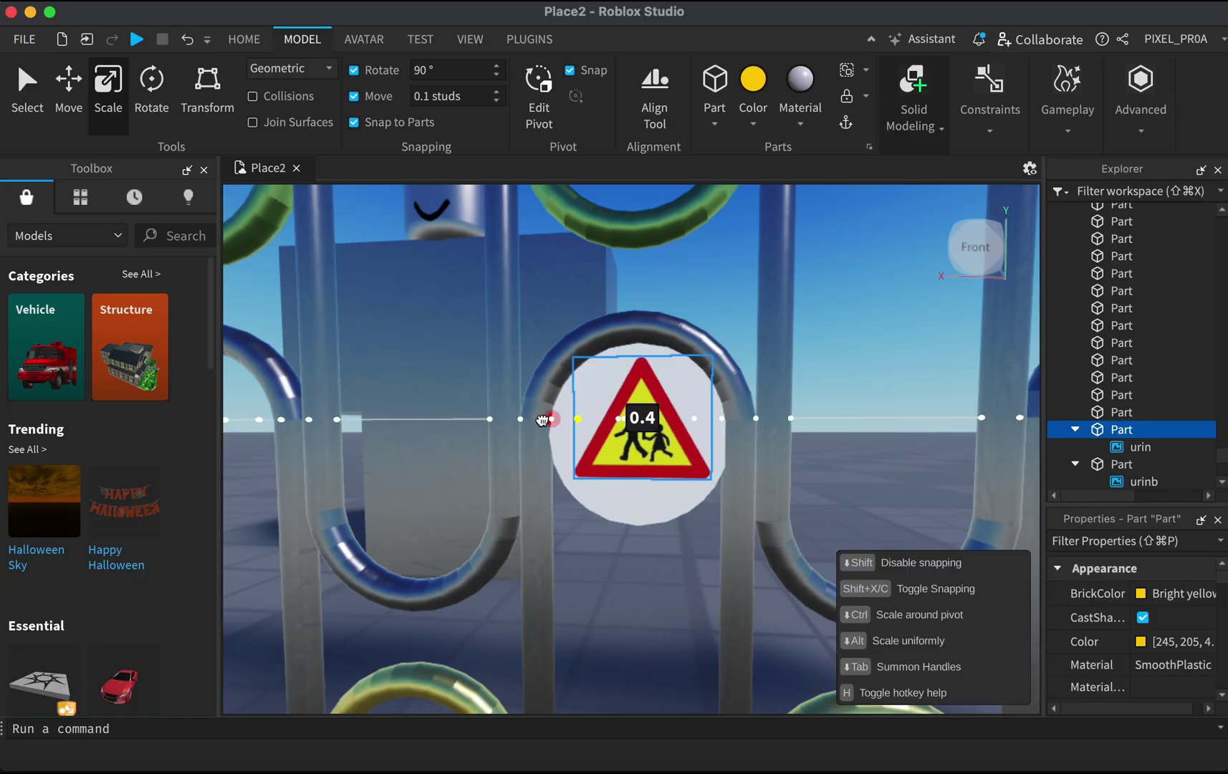
left_click_drag(638, 333, 638, 333)
key("super+2")
left_click_drag(547, 420, 546, 420)
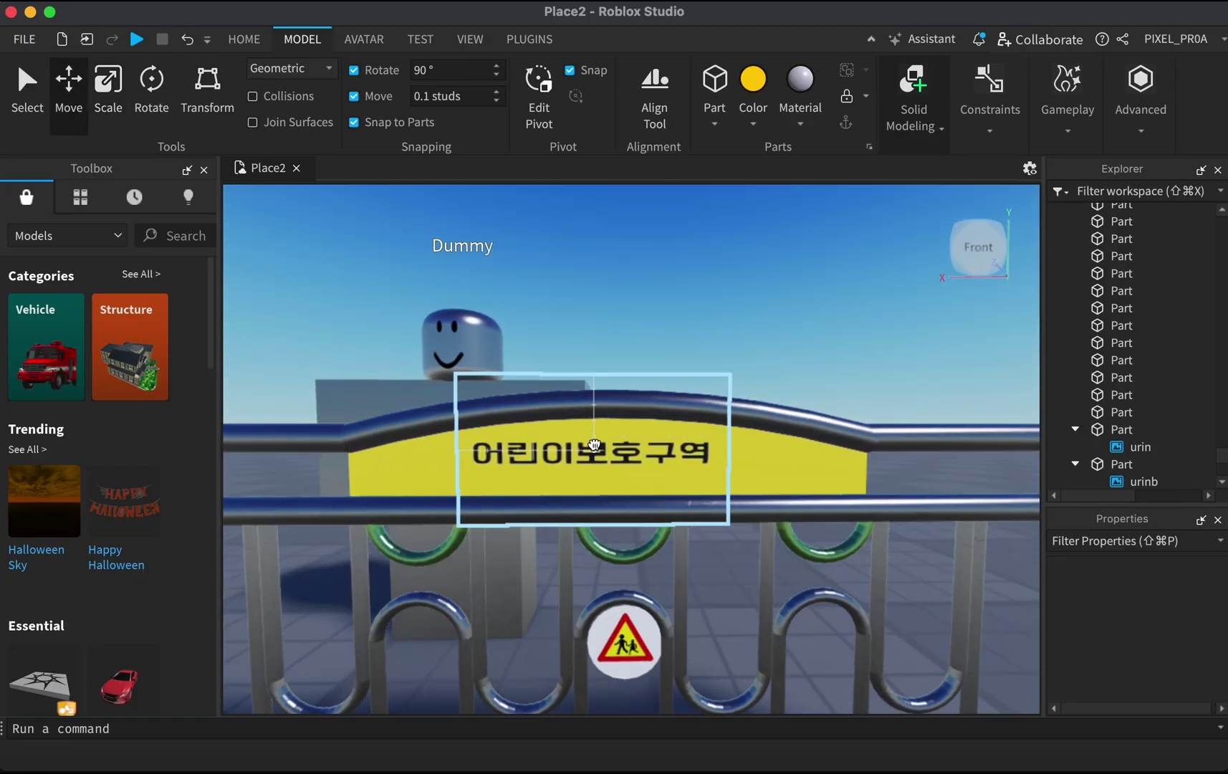
Enlarge the 어린이보호구역 lettering part to fill more of the yellow sign panel, keeping it centred.
key("super+3")
left_click_drag(596, 563, 595, 577)
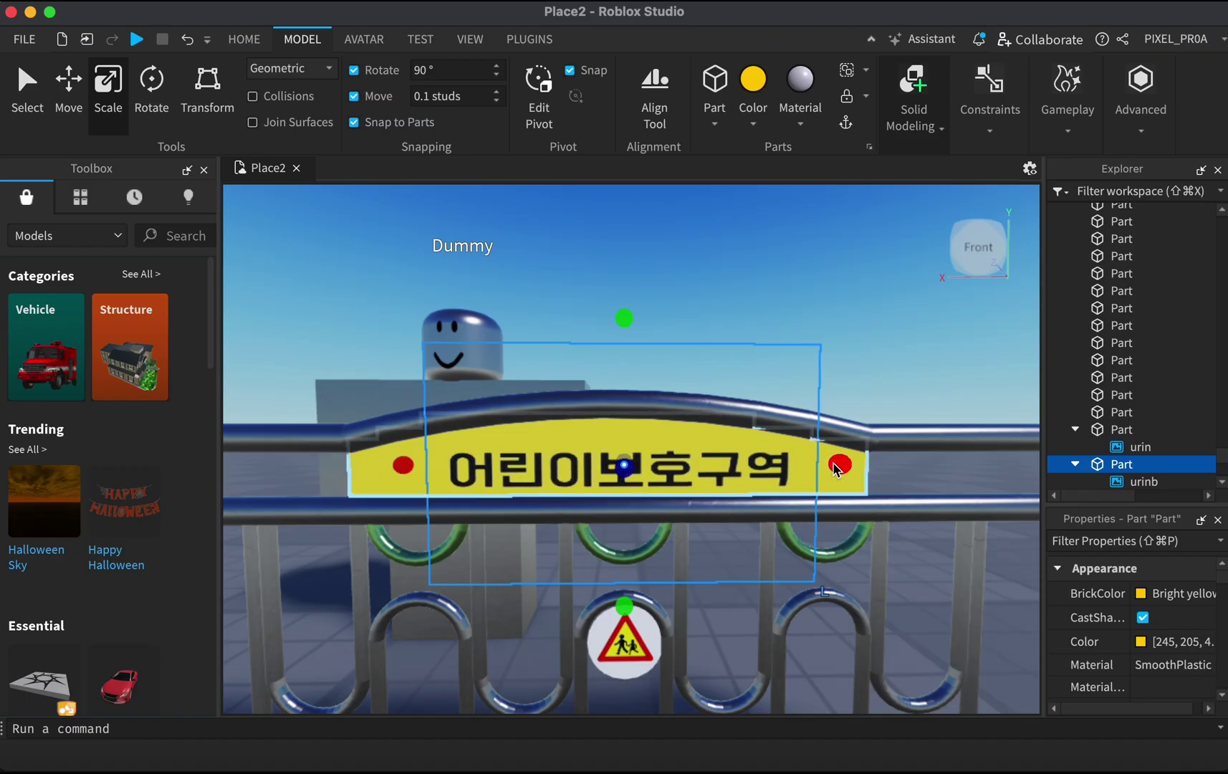
left_click_drag(867, 464, 840, 466)
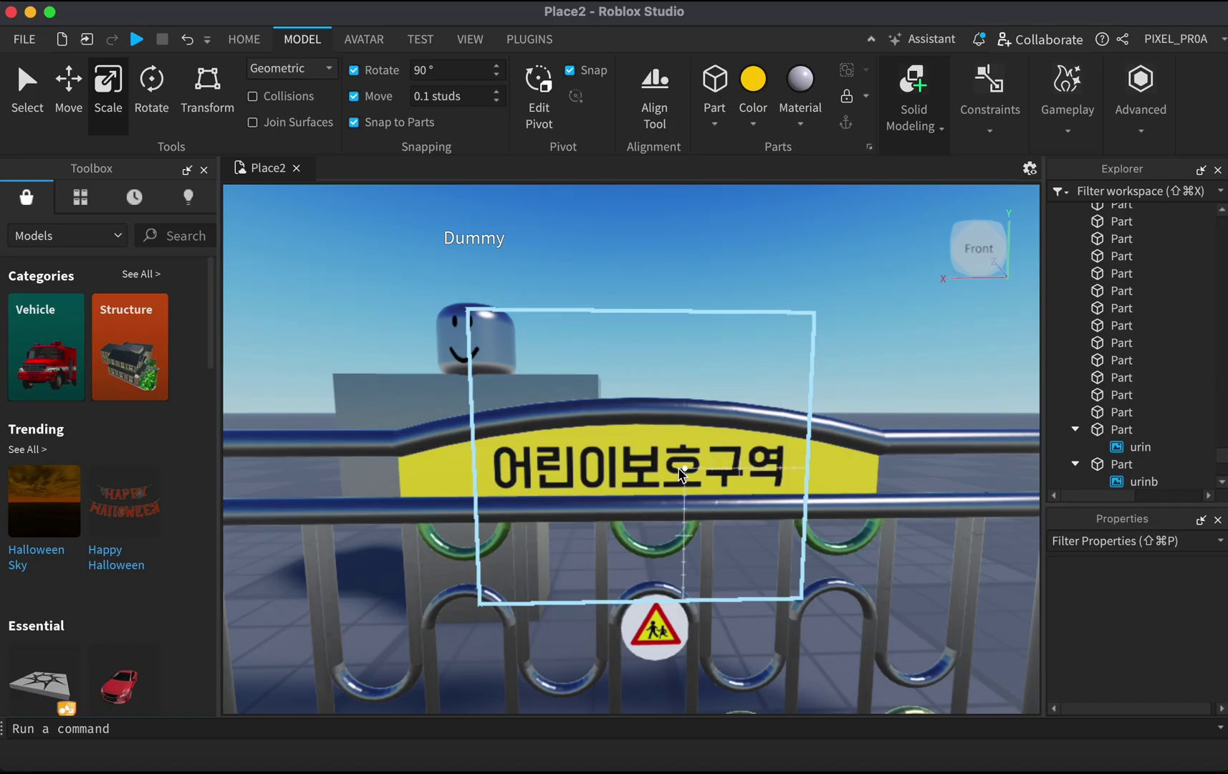
left_click_drag(445, 462, 435, 463)
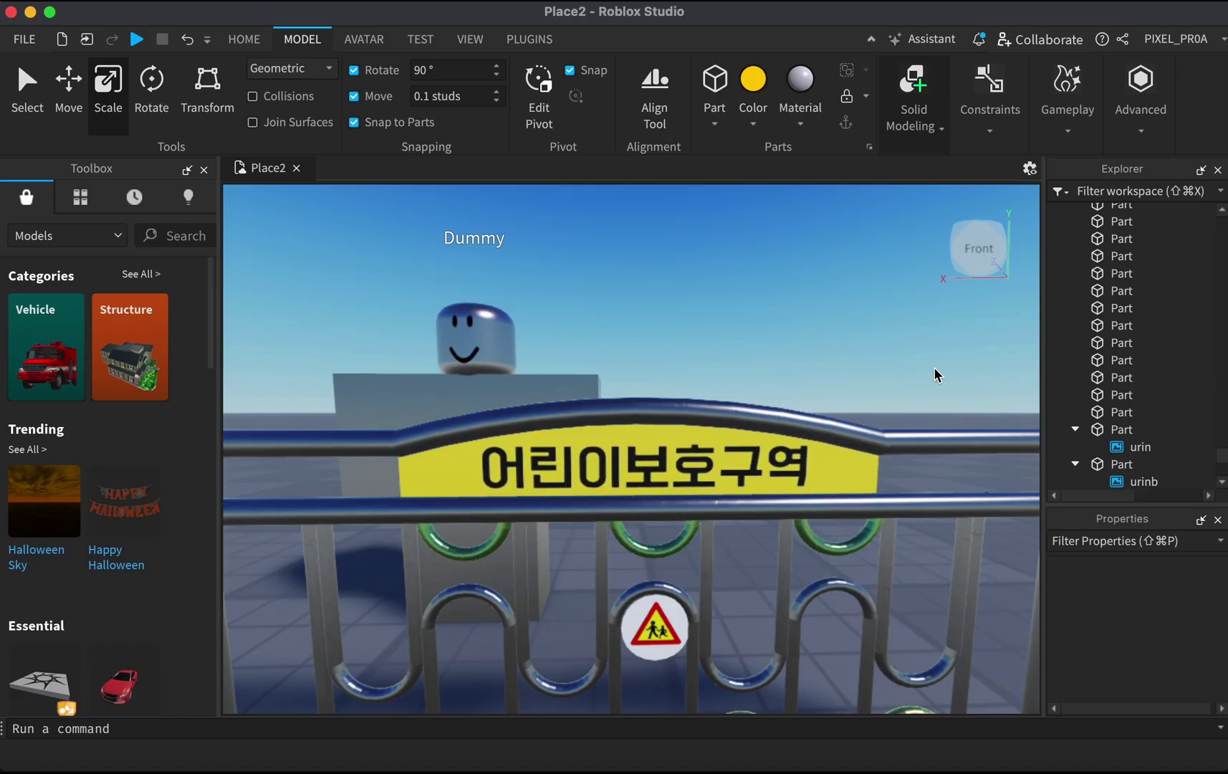
left_click_drag(582, 329, 582, 313)
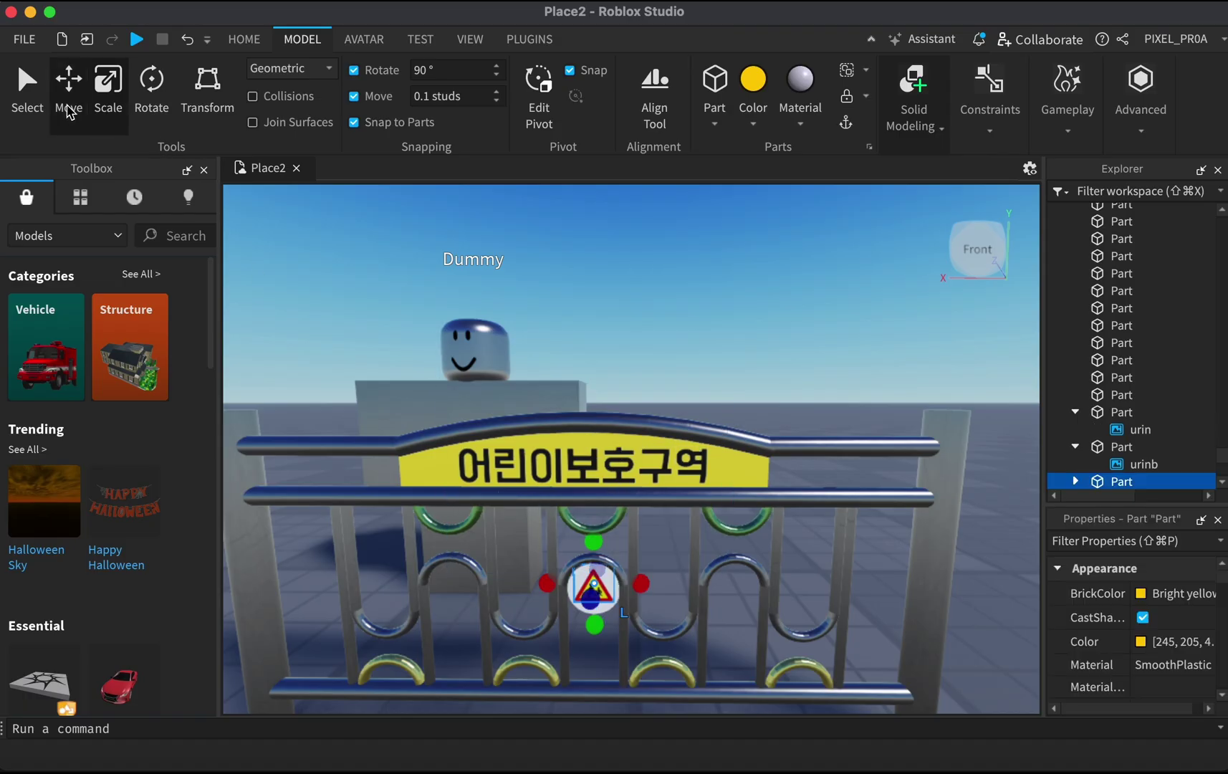
Adjust the depth of the lettering on the yellow panel and shift the copied triangle part toward the back of the white disc.
left_click(69, 86)
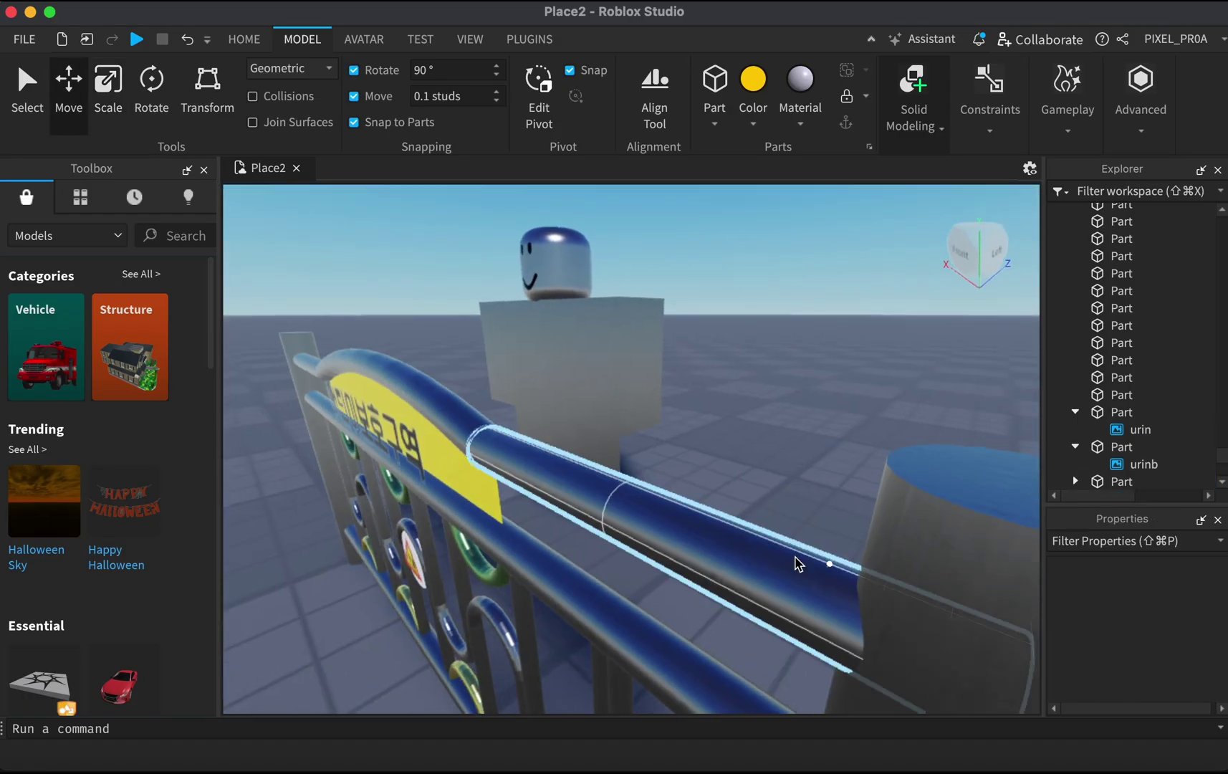
left_click(402, 445)
left_click_drag(308, 424, 287, 430)
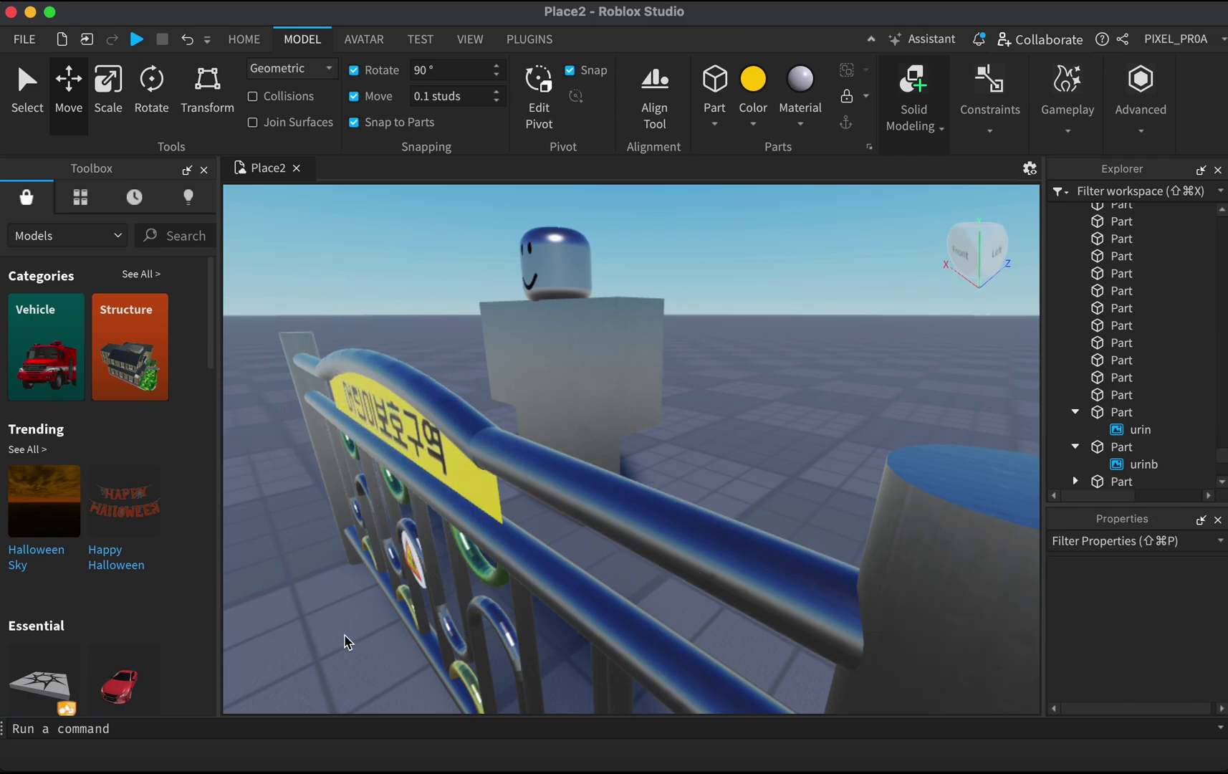
left_click(412, 566)
left_click_drag(813, 556, 808, 557)
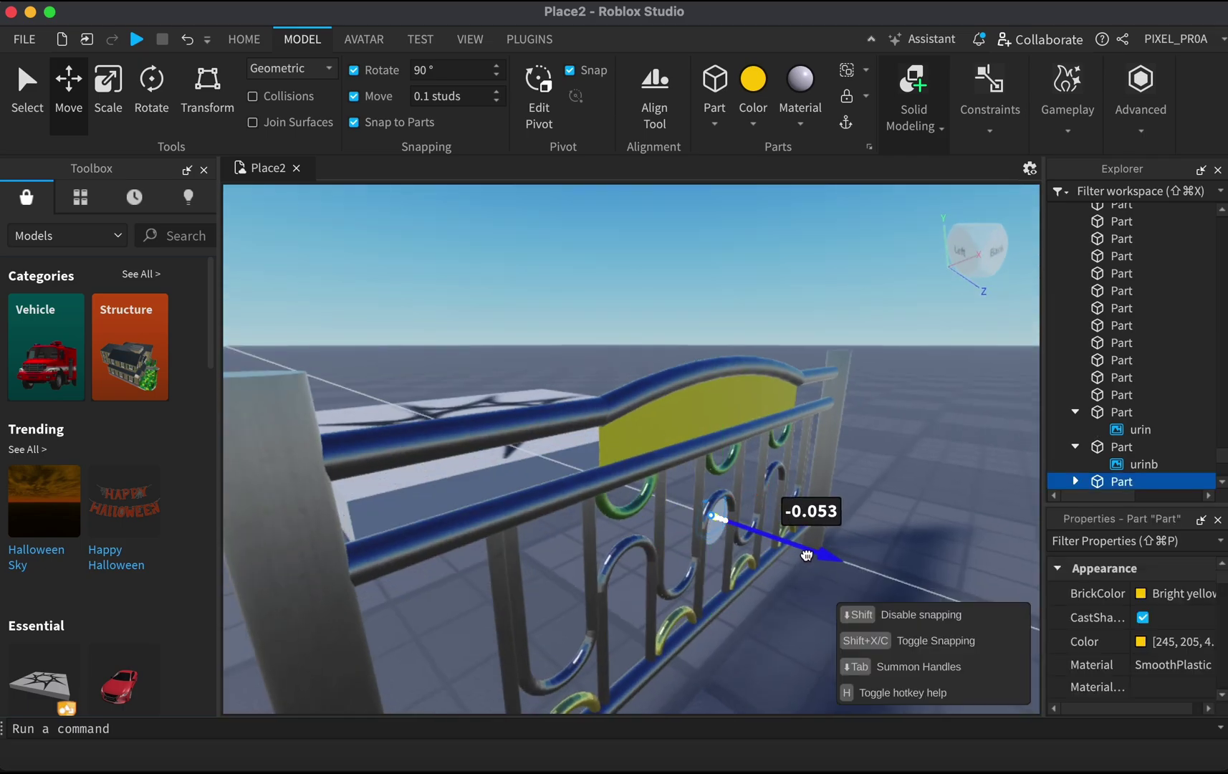
left_click(801, 546)
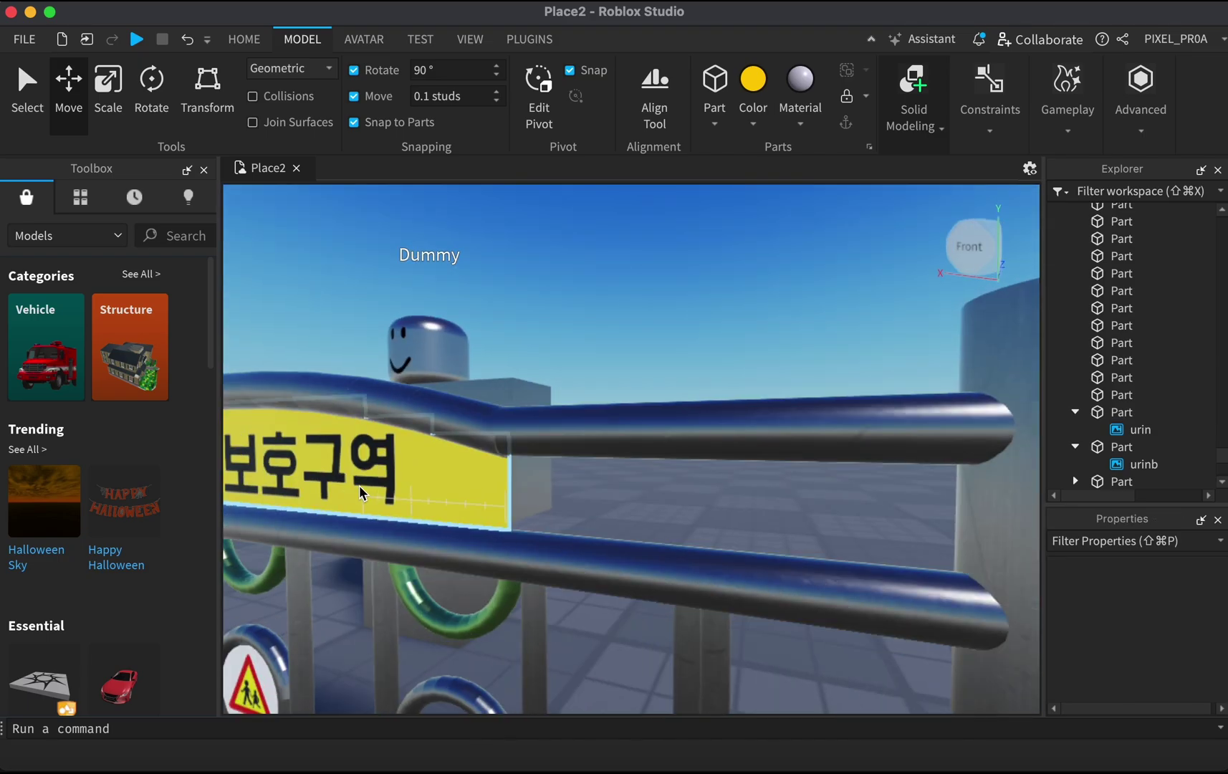
Group all the fence parts into one model and name it 어린이 보호구역 가드레일.
left_click(880, 291)
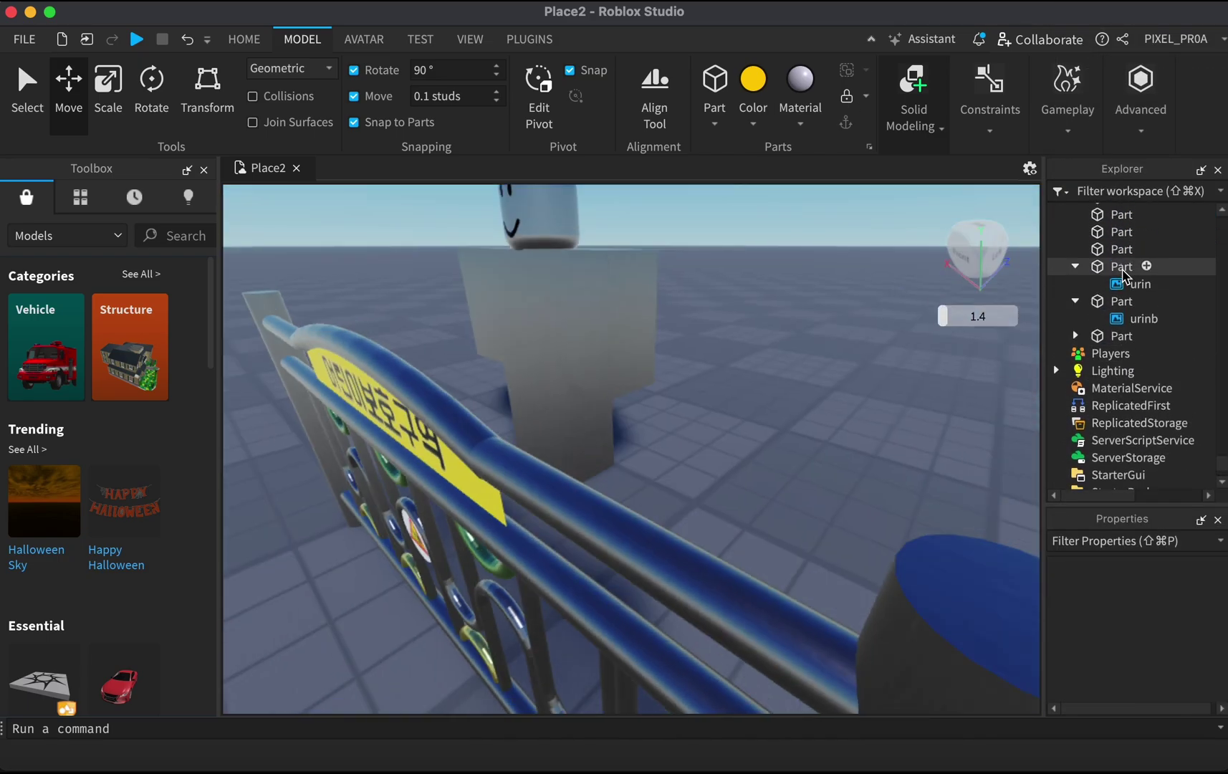
left_click(1118, 351)
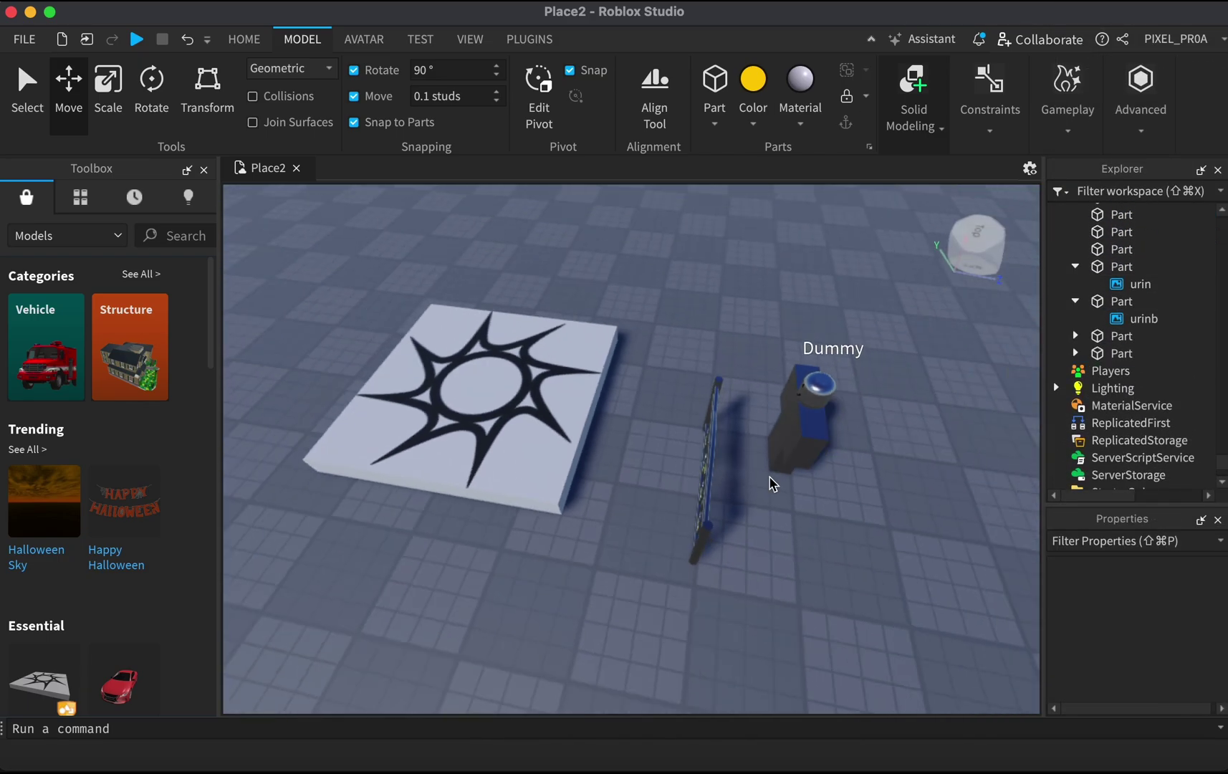
key("super+g")
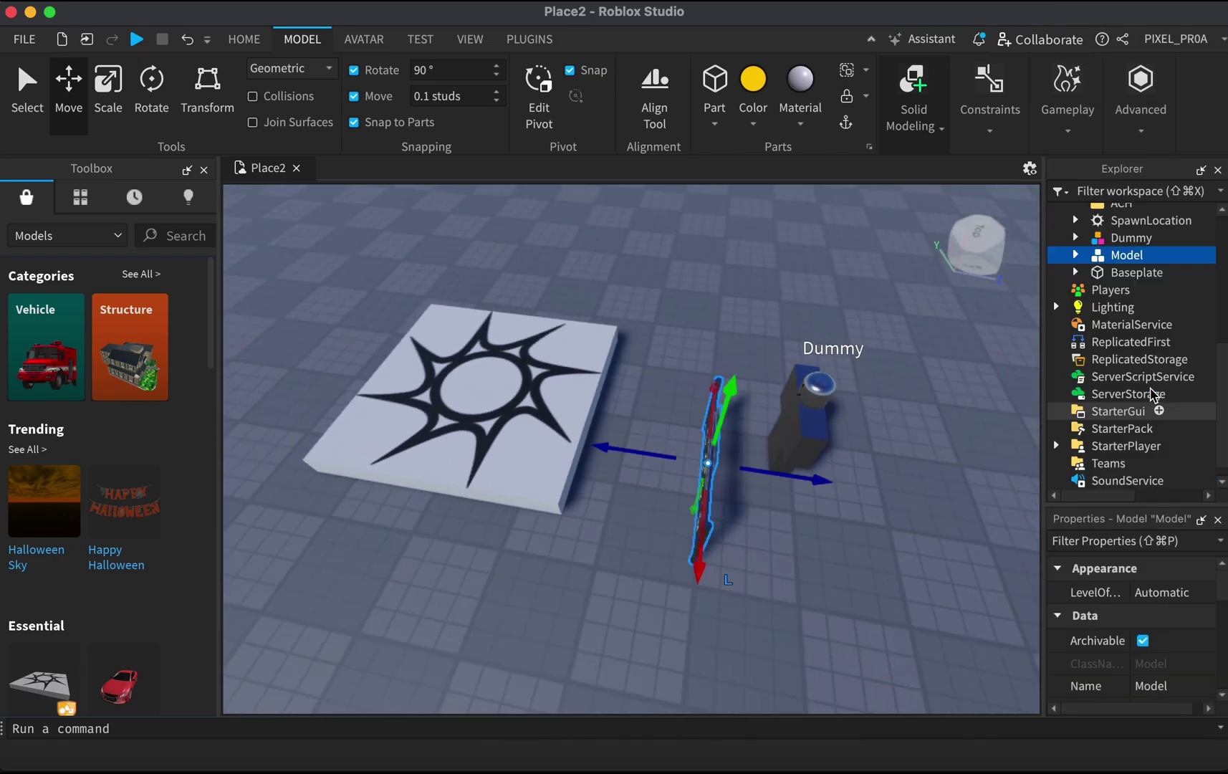
key("f")
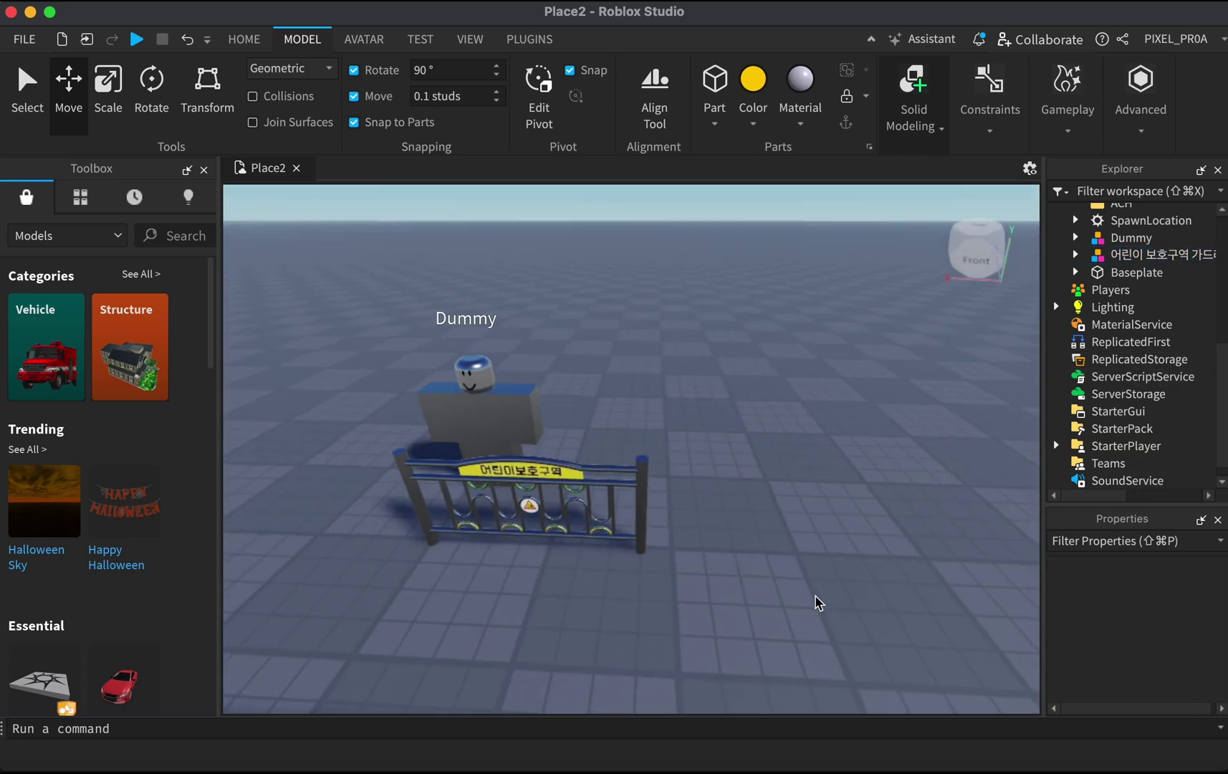
Add a Script to the 어린이 보호구역 가드레일 model and clear its default code.
left_click_drag(1103, 495, 1147, 495)
left_click(1209, 255)
type("scr")
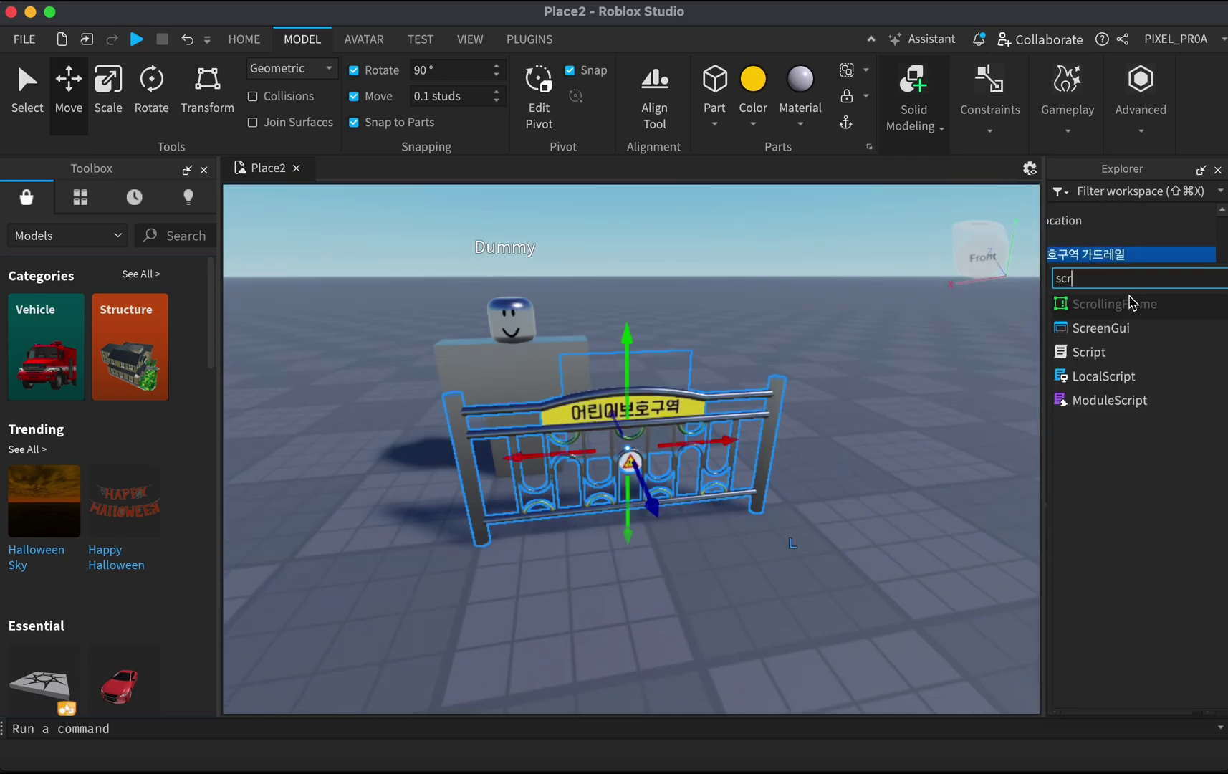
key("Return")
key("super+a")
key("BackSpace")
Write the credit line "made by youtube maker_o" in the script, followed by a blank line.
type("made by youtube maker)")
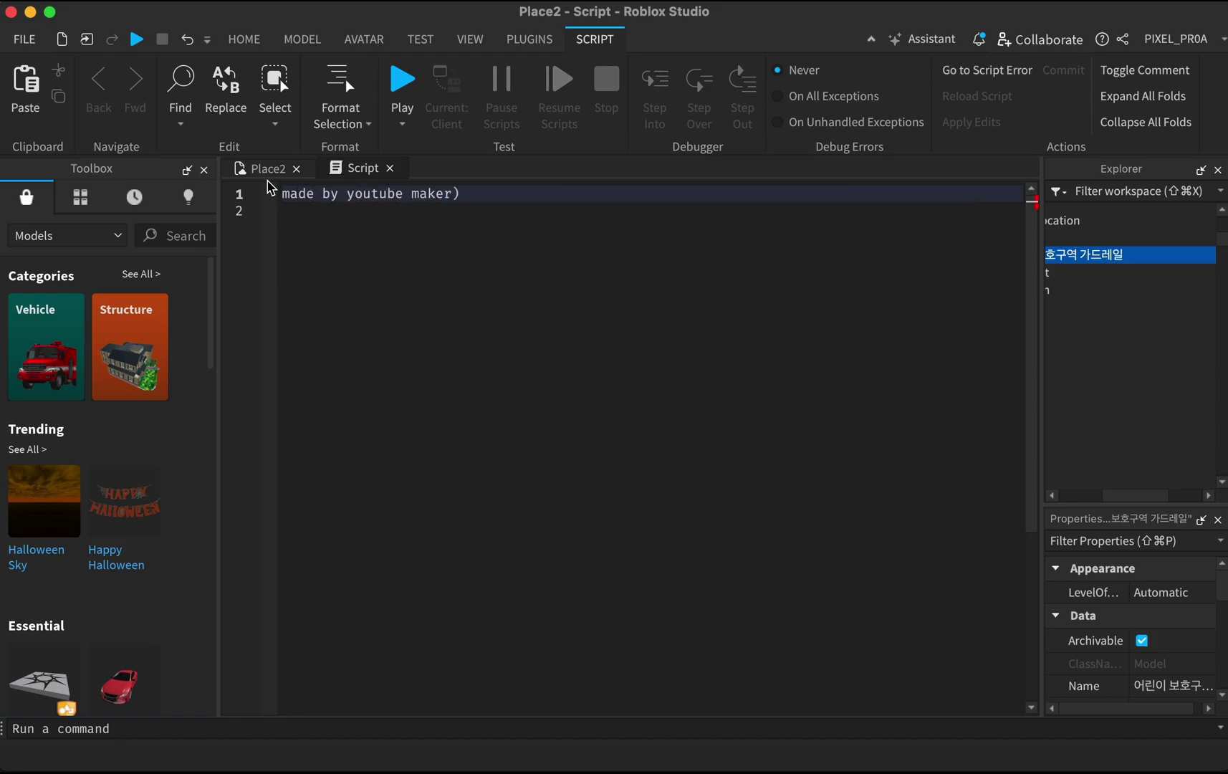
key("BackSpace")
type("_o")
key("Return")
key("Return")
Add the line "사용하시면 유튜브에 좋아요와 구독 한번씩 부탁드립니다." to the script and close it.
type("사용하시면 유ㅌ")
type("ㅠ브에 좋아요와 구독 한번씩 부탁드립니다.")
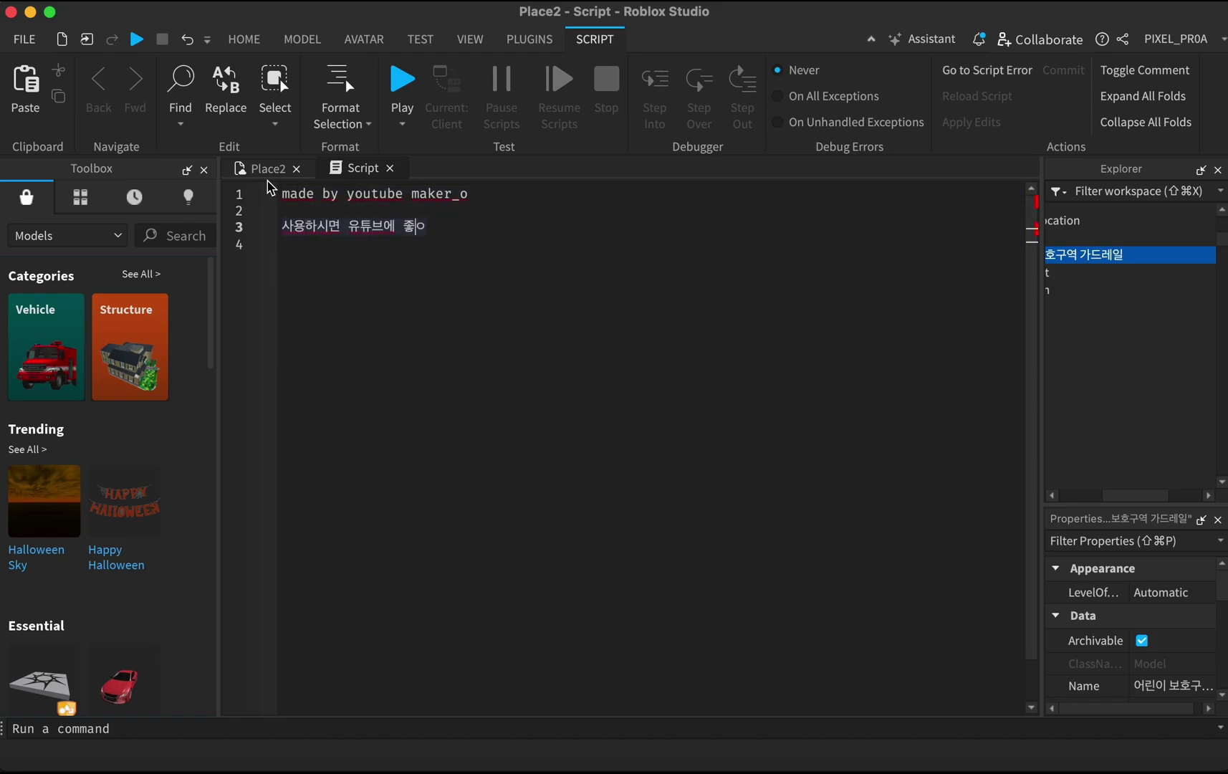
key("Return")
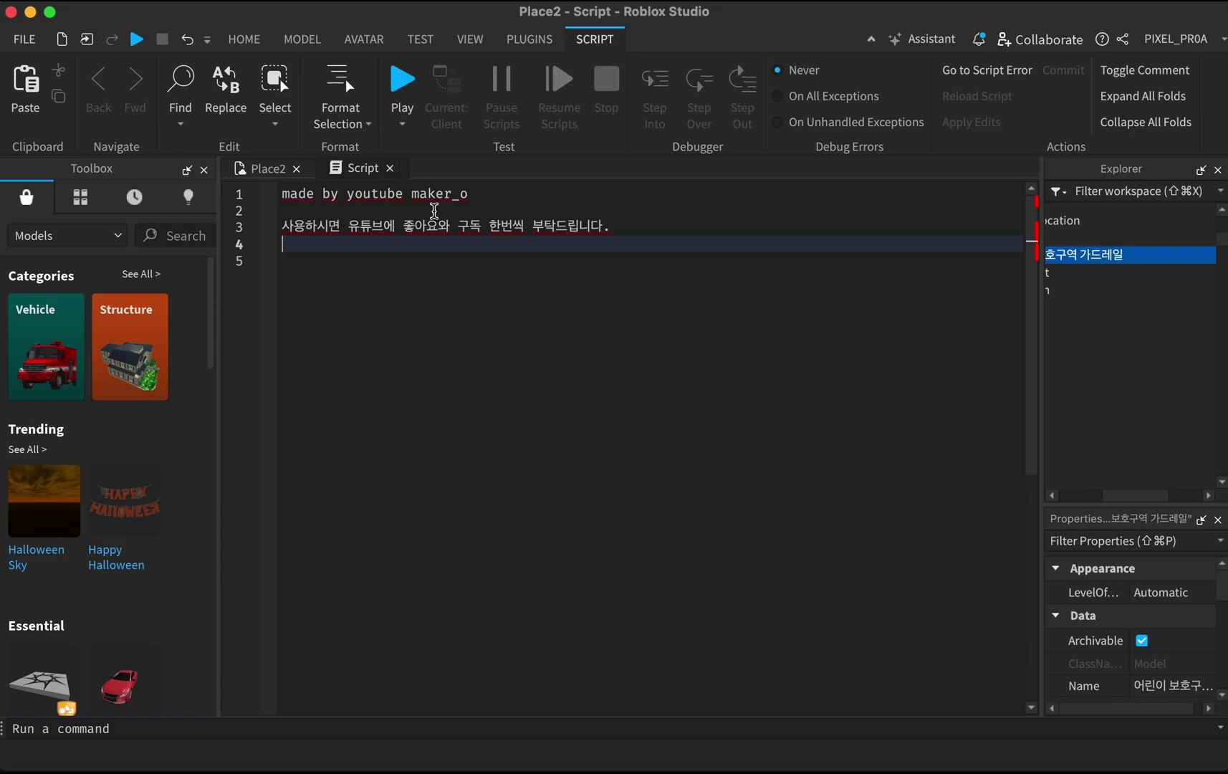
left_click(390, 167)
left_click(830, 563)
key("super+shift+5")
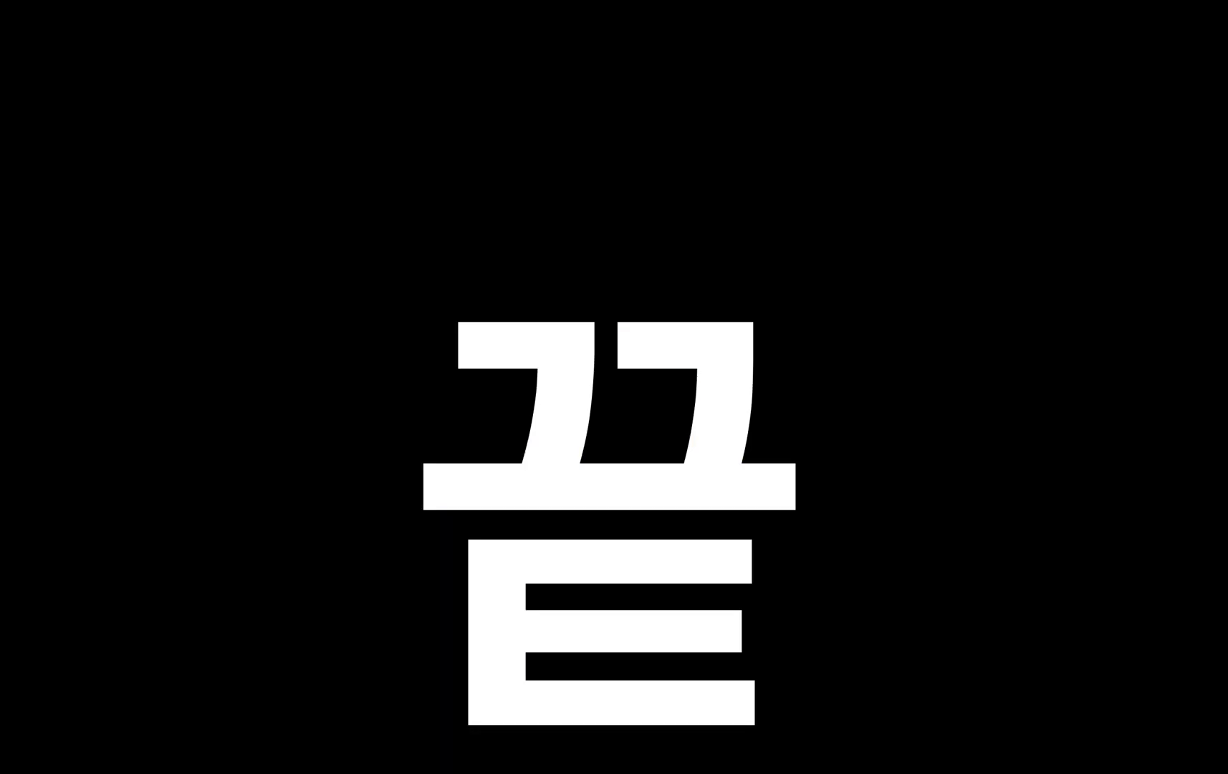